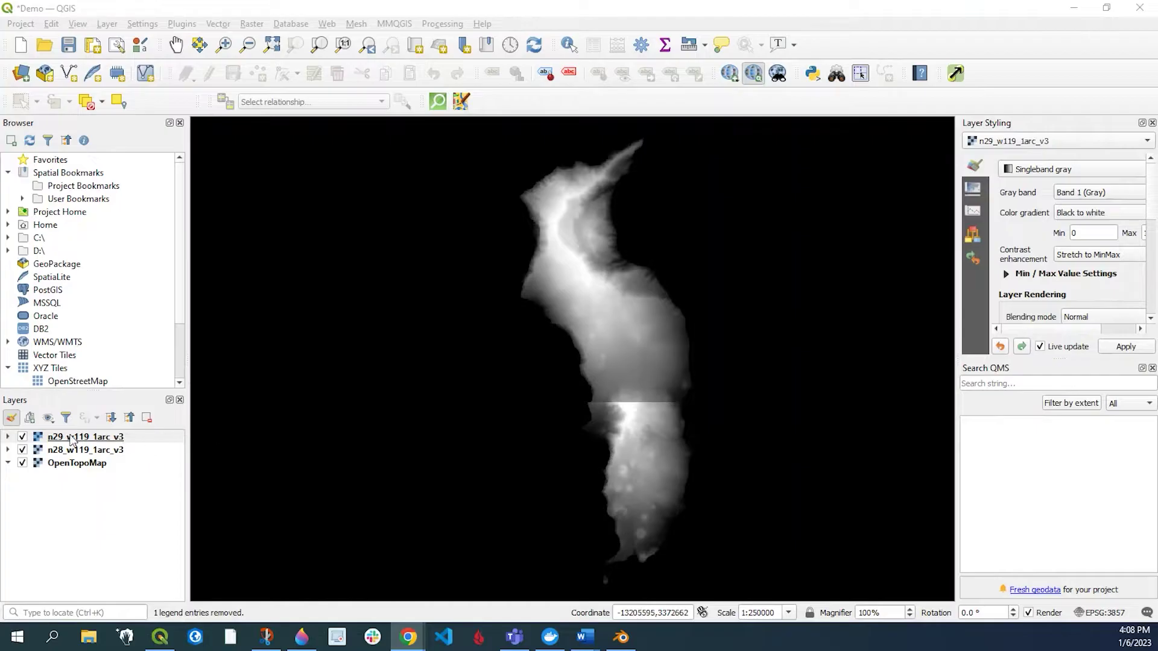
Step: Hide the n29_w119_1arc_v3 and n28_w119_1arc_v3 elevation layers, then bring Blender's island scene forward
{"action": "left_click", "coordinate": [22, 437]}
{"action": "left_click", "coordinate": [22, 449]}
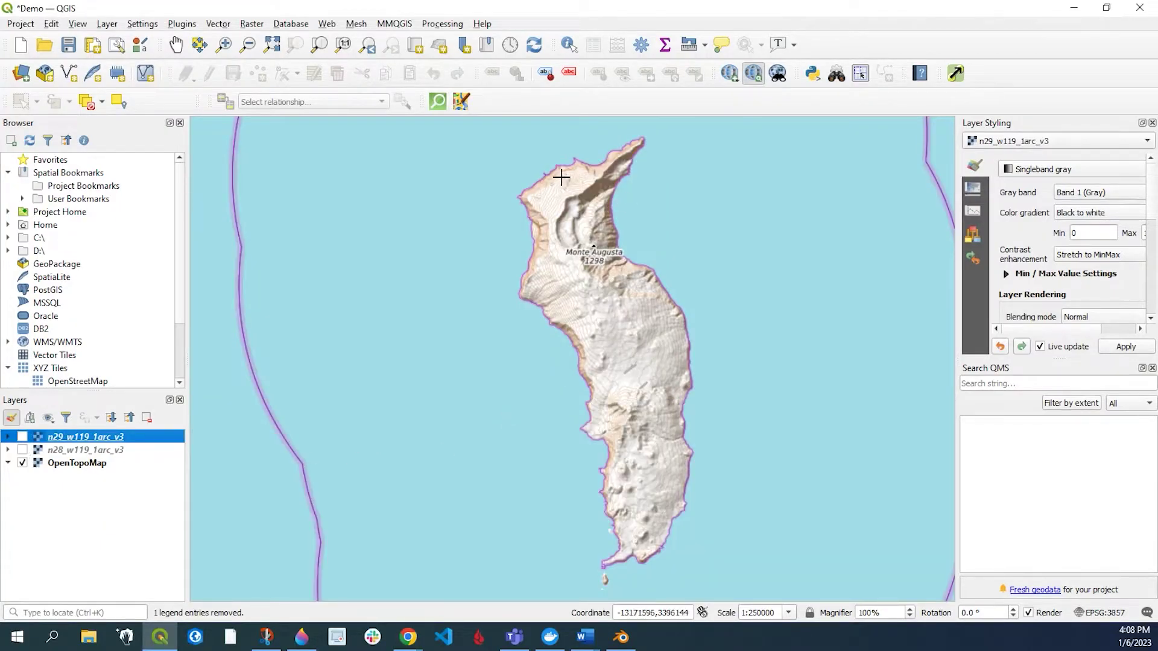
{"action": "left_click", "coordinate": [621, 637]}
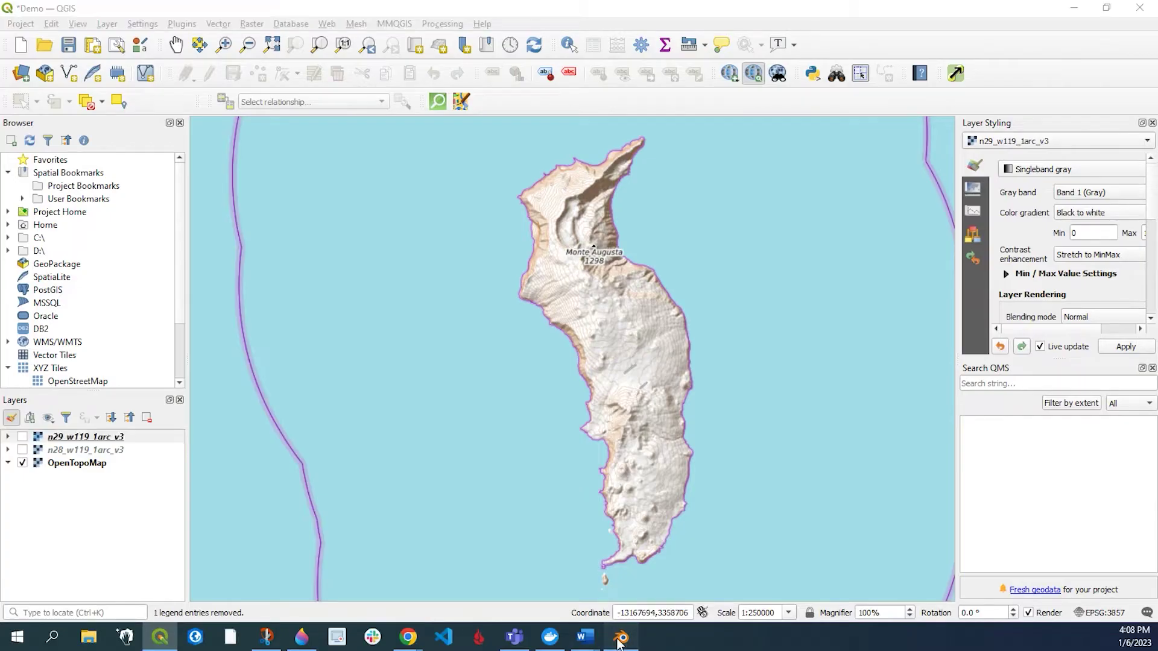
{"action": "middle_click_drag", "start_coordinate": [623, 422], "coordinate": [545, 411]}
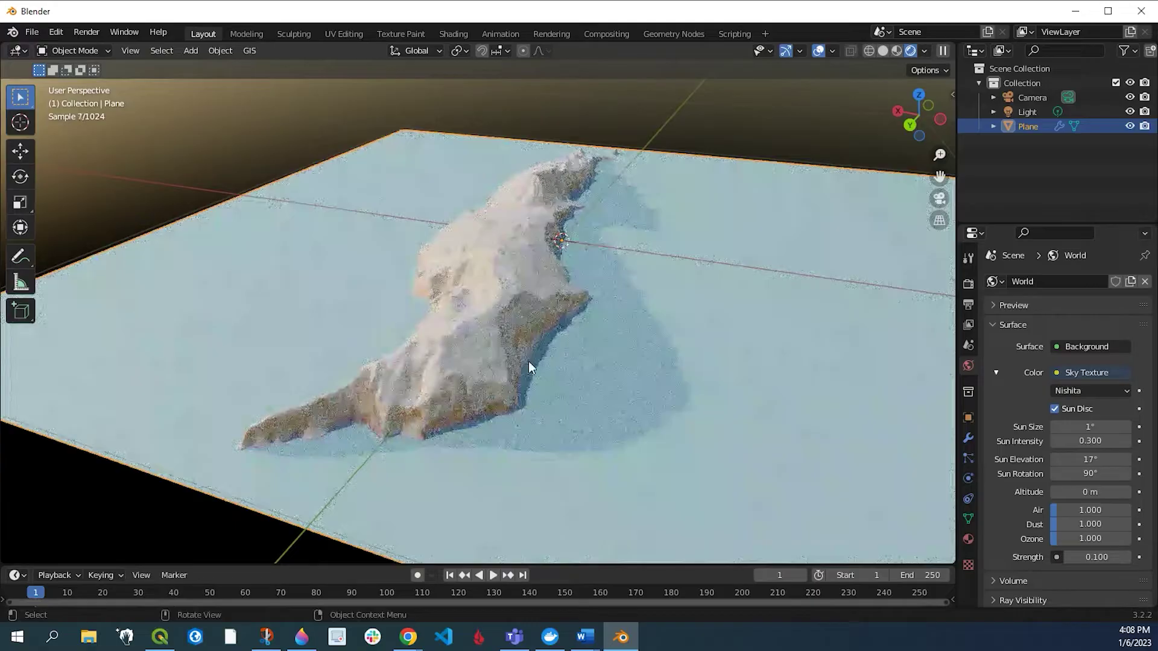
{"action": "middle_click_drag", "start_coordinate": [530, 367], "coordinate": [550, 350]}
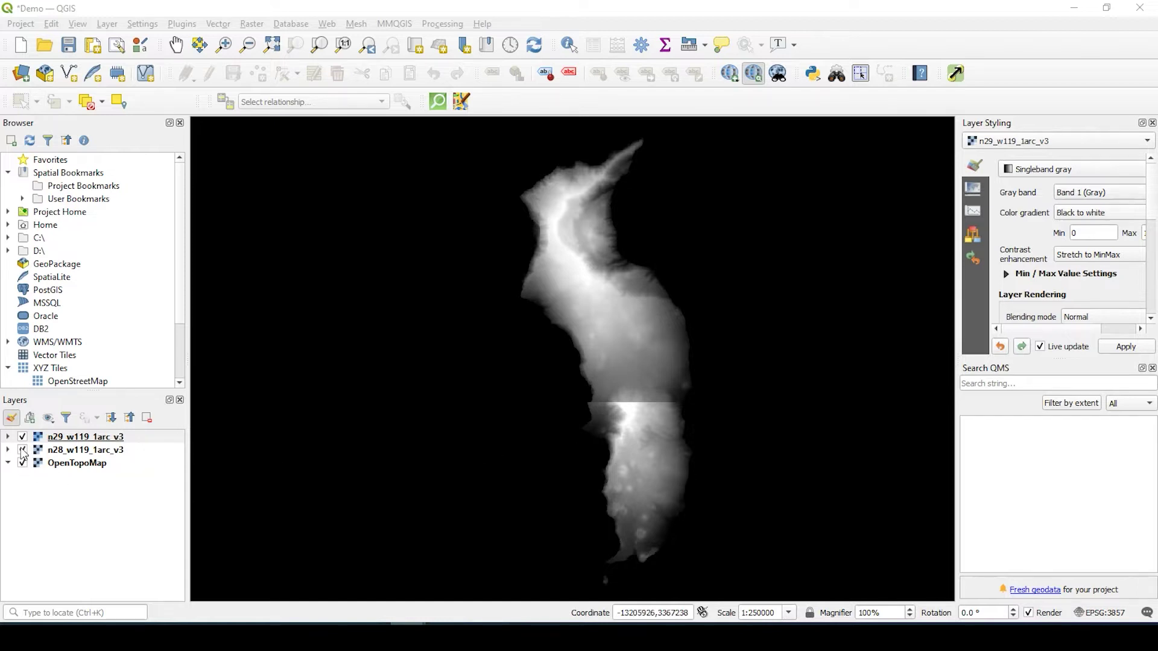
Step: Hide both DEM layers again and make OpenTopoMap the active layer for export
{"action": "left_click", "coordinate": [22, 436]}
{"action": "left_click", "coordinate": [22, 449]}
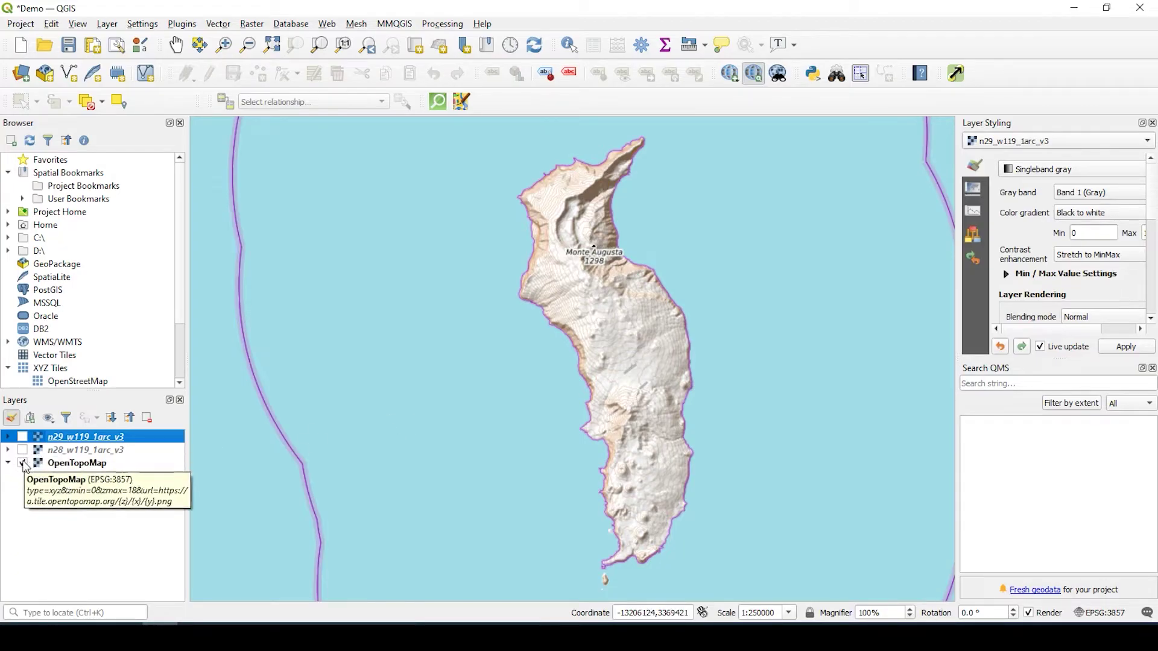
{"action": "left_click", "coordinate": [72, 464]}
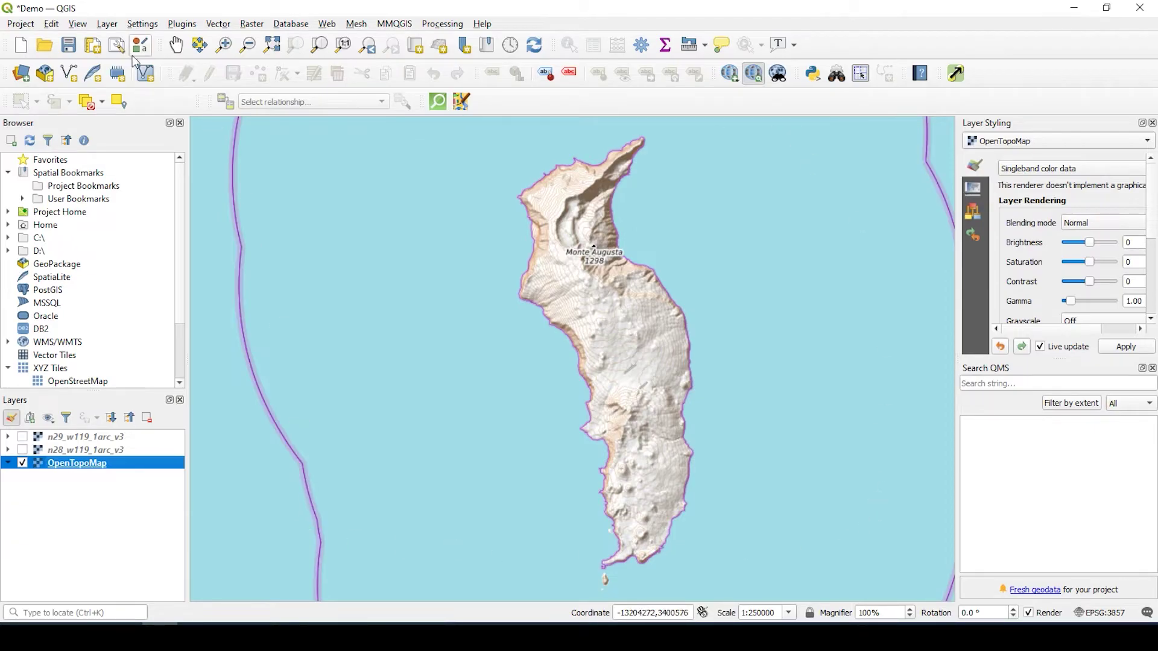
{"action": "left_click", "coordinate": [27, 25]}
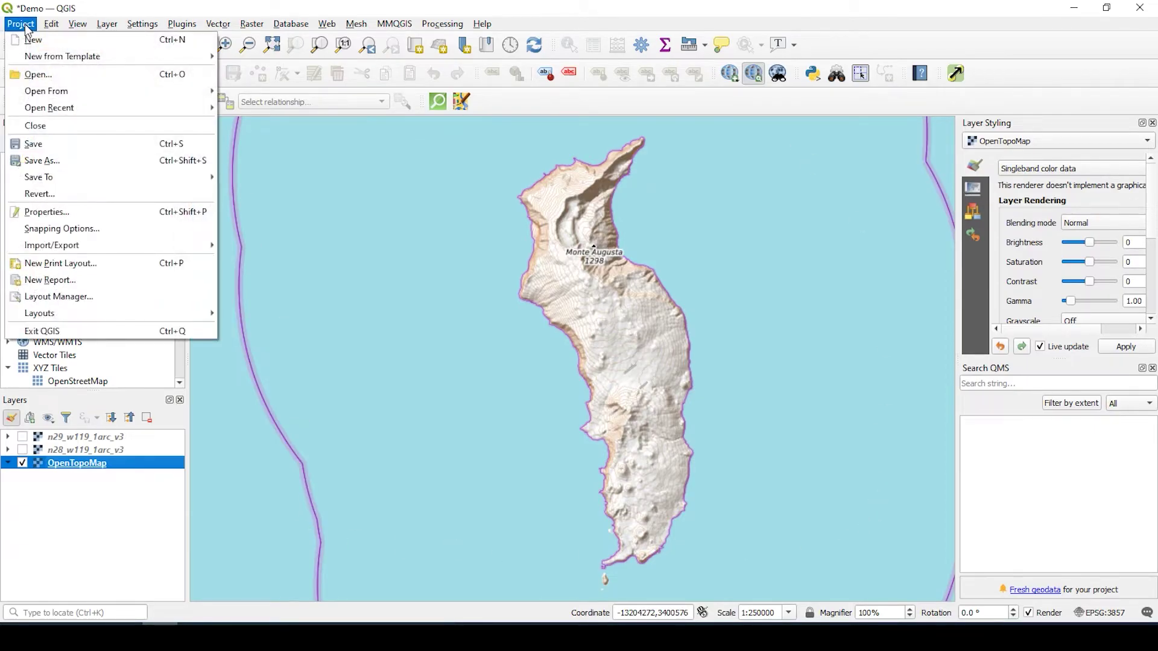
{"action": "mouse_move", "coordinate": [75, 246]}
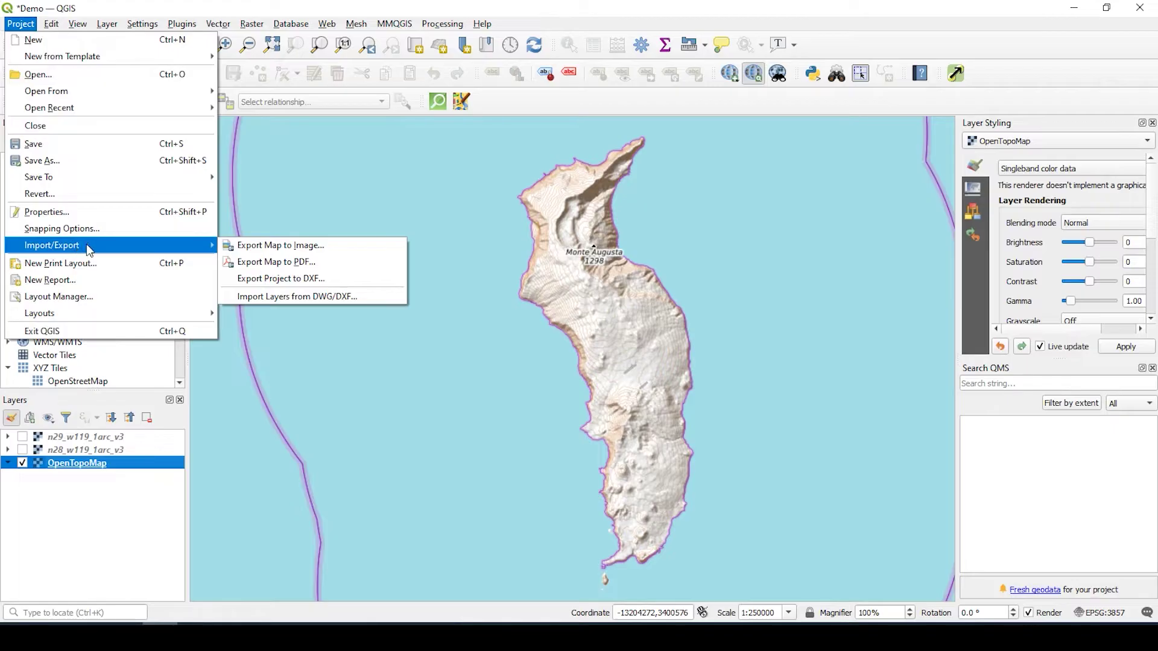
Step: Set the map image export to 1000 x 1000 px at 400 dpi, without decorations, annotations or georeference
{"action": "left_click", "coordinate": [259, 245]}
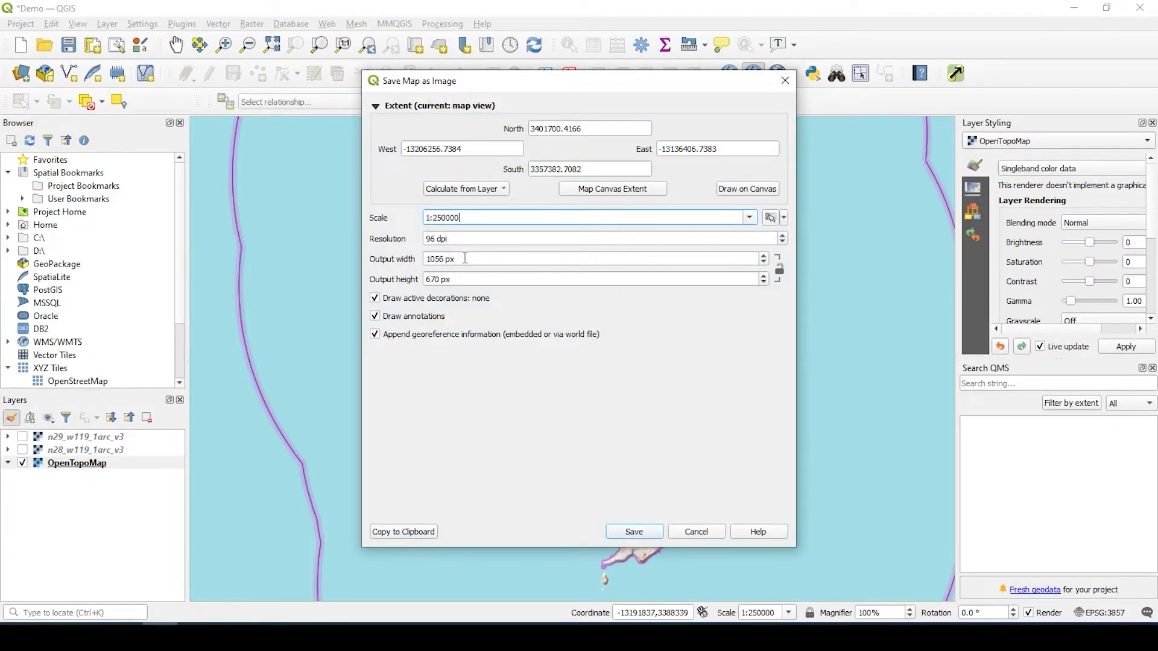
{"action": "key", "text": "Tab"}
{"action": "key", "text": "Tab"}
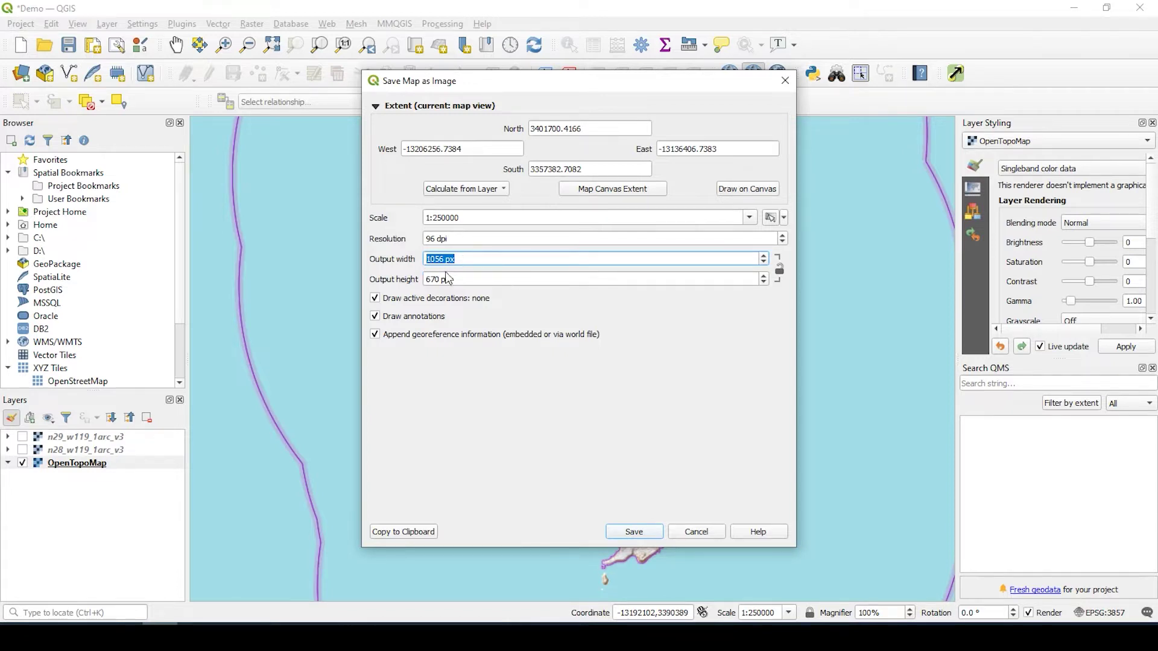
{"action": "type", "text": "1000"}
{"action": "key", "text": "Tab"}
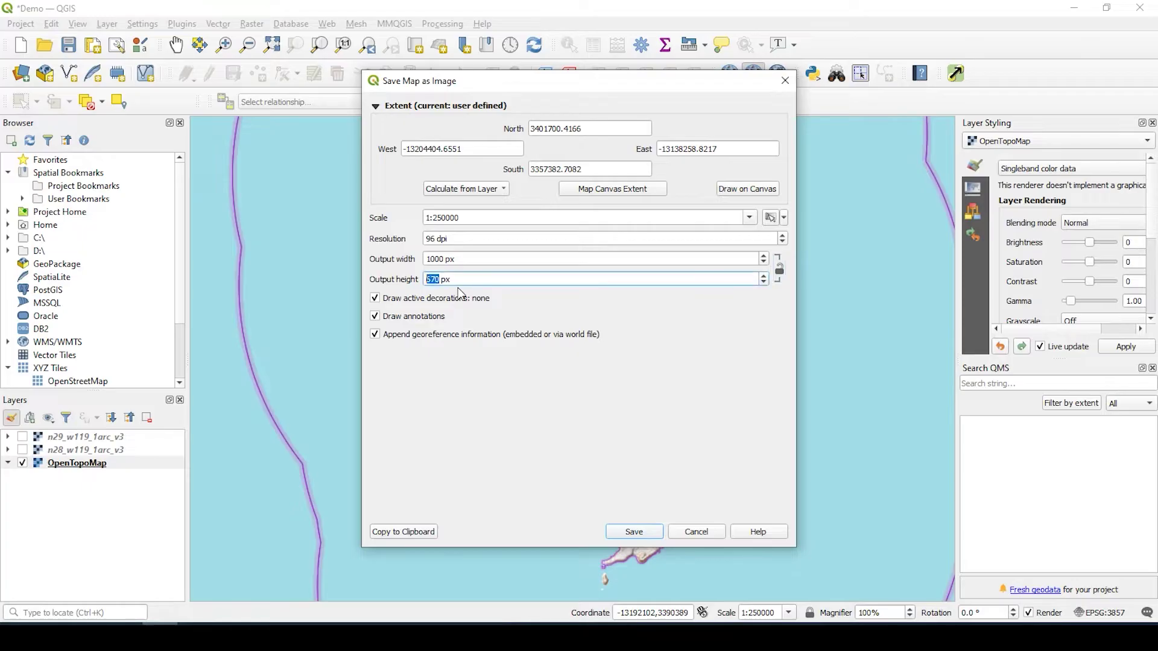
{"action": "type", "text": "1000"}
{"action": "key", "text": "shift+Tab"}
{"action": "key", "text": "shift+Tab"}
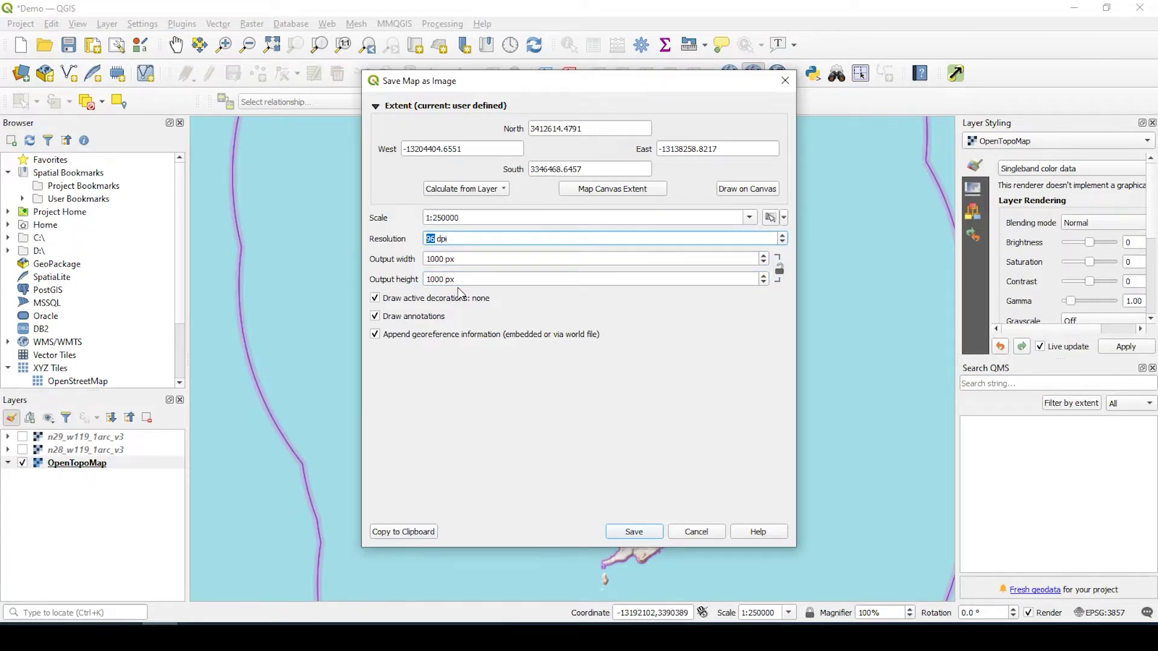
{"action": "type", "text": "400"}
{"action": "key", "text": "Tab"}
{"action": "left_click", "coordinate": [423, 299]}
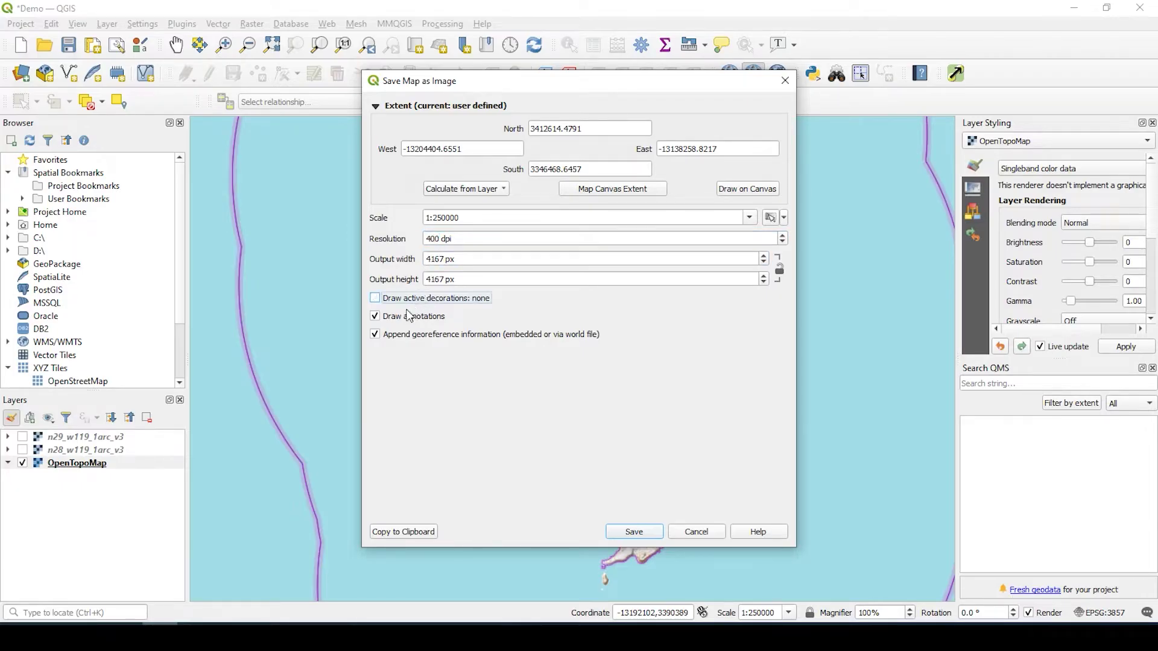
{"action": "left_click", "coordinate": [408, 315]}
{"action": "left_click", "coordinate": [411, 335]}
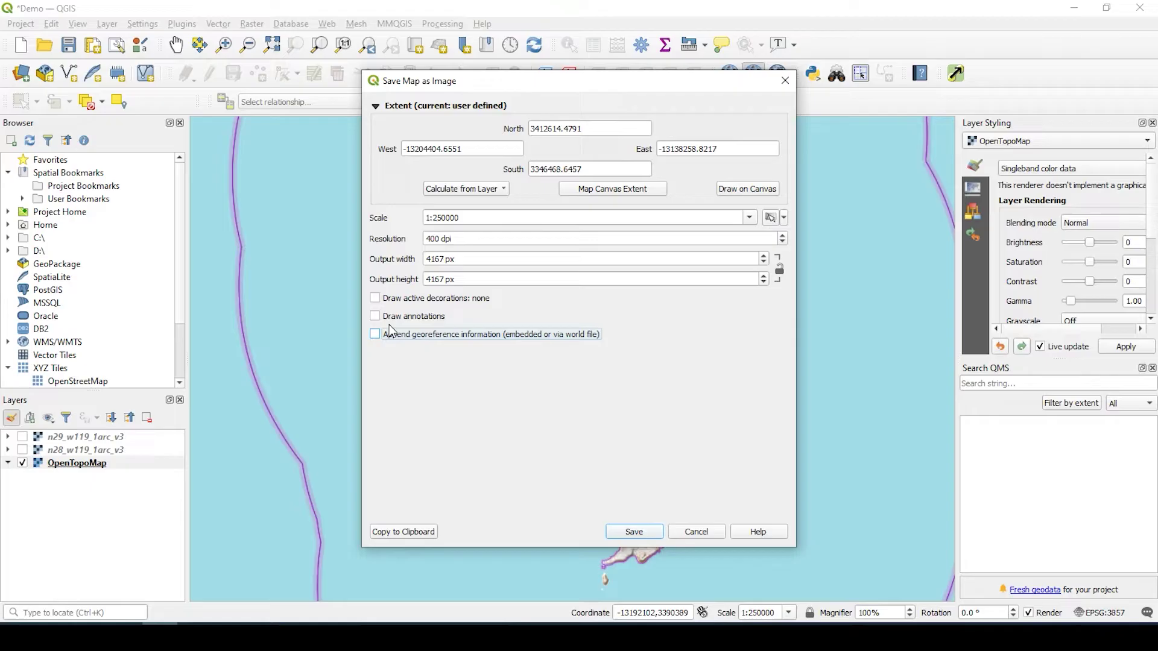
Step: Save the export as map.jpg, replacing the existing file, and view it in its folder
{"action": "left_click", "coordinate": [637, 536]}
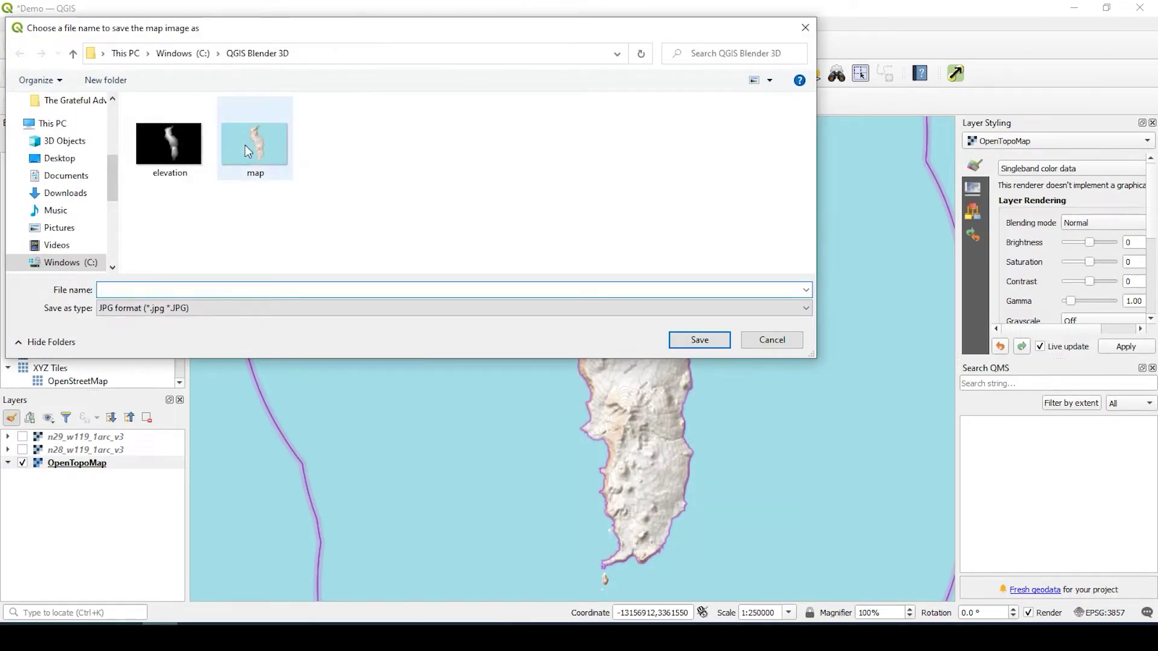
{"action": "left_click", "coordinate": [265, 147]}
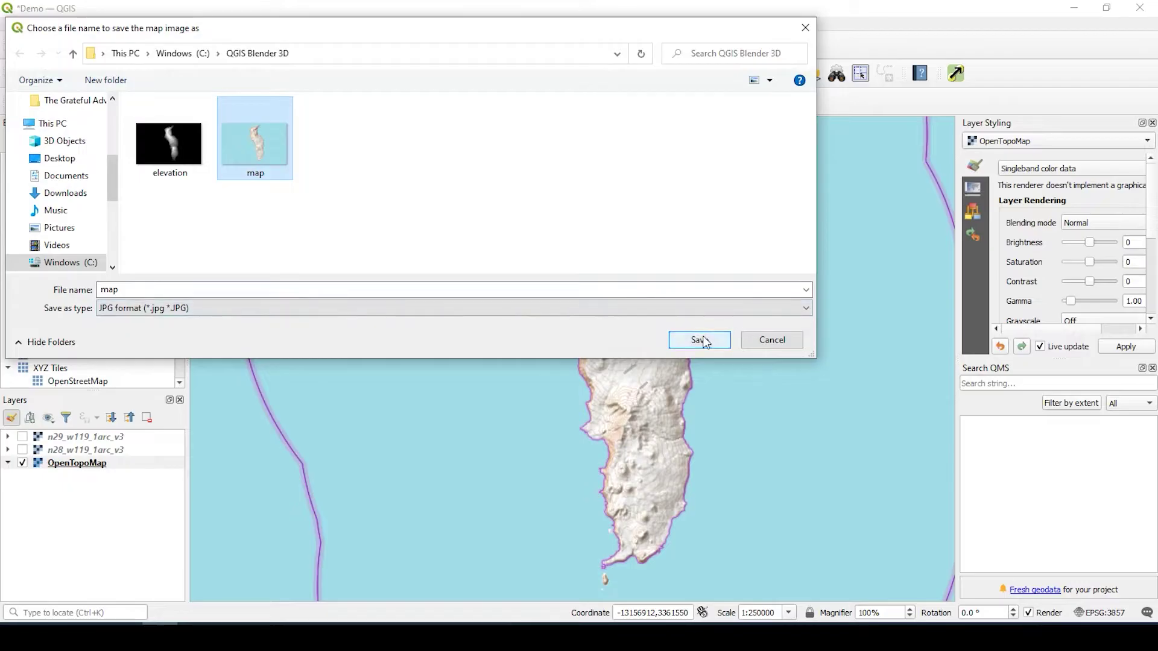
{"action": "left_click", "coordinate": [703, 340]}
{"action": "left_click", "coordinate": [618, 318]}
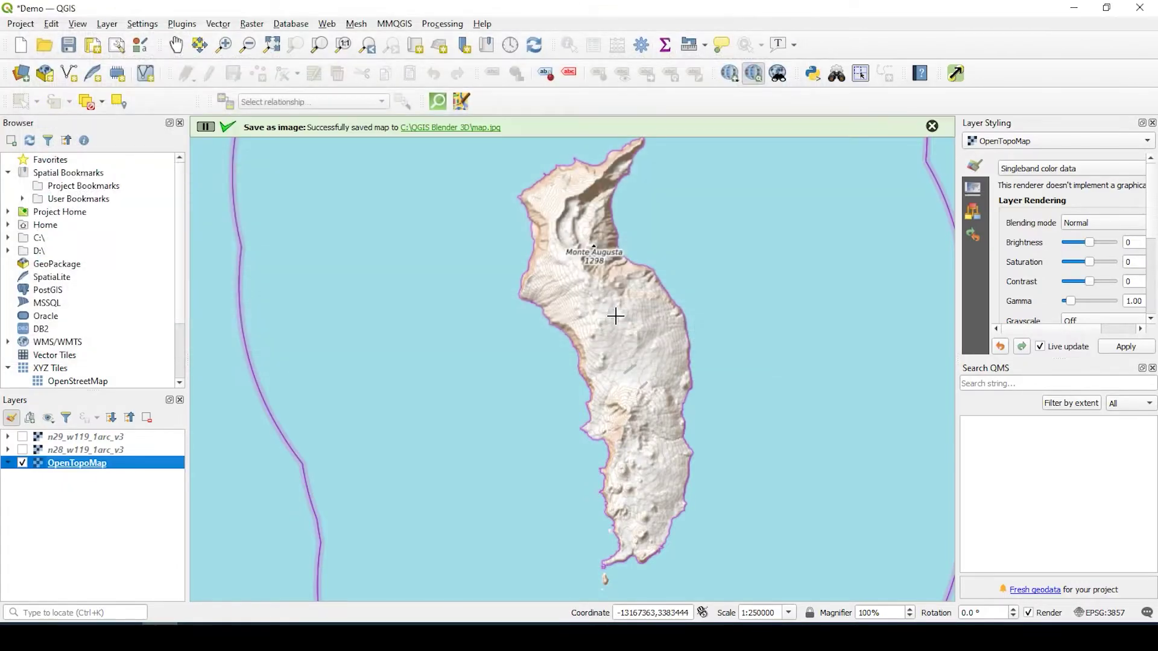
{"action": "left_click", "coordinate": [472, 127]}
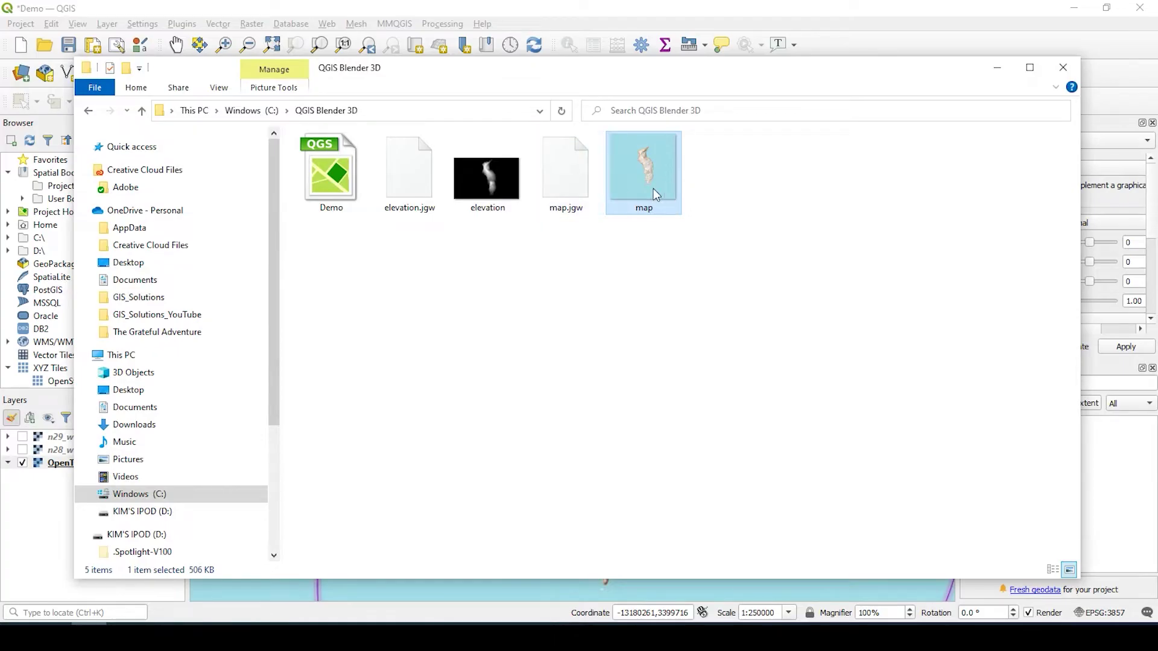
Step: Close the folder window, hide OpenTopoMap and show both n28 and n29 elevation layers
{"action": "left_click", "coordinate": [1062, 67]}
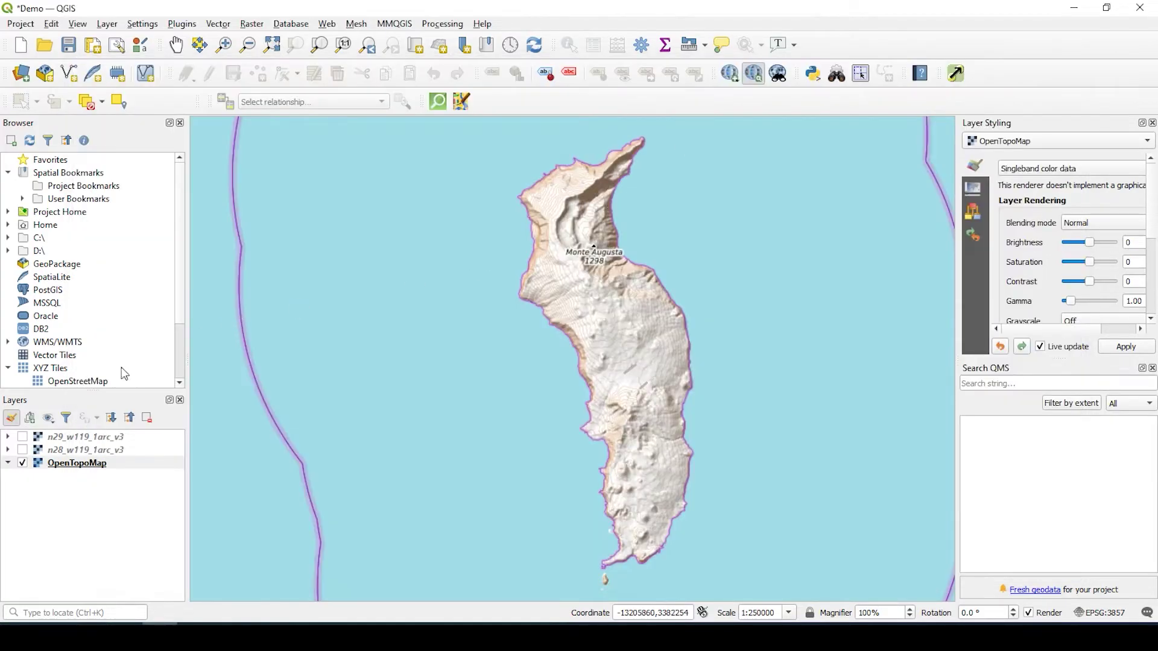
{"action": "left_click", "coordinate": [23, 463]}
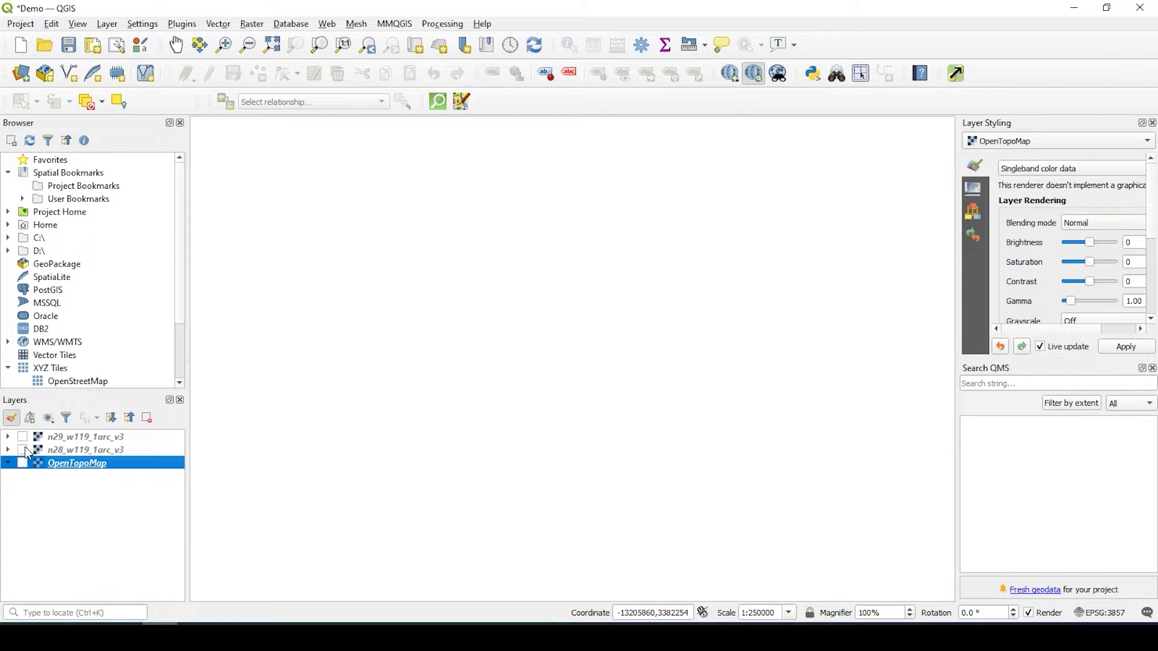
{"action": "left_click", "coordinate": [23, 450]}
{"action": "left_click", "coordinate": [23, 437]}
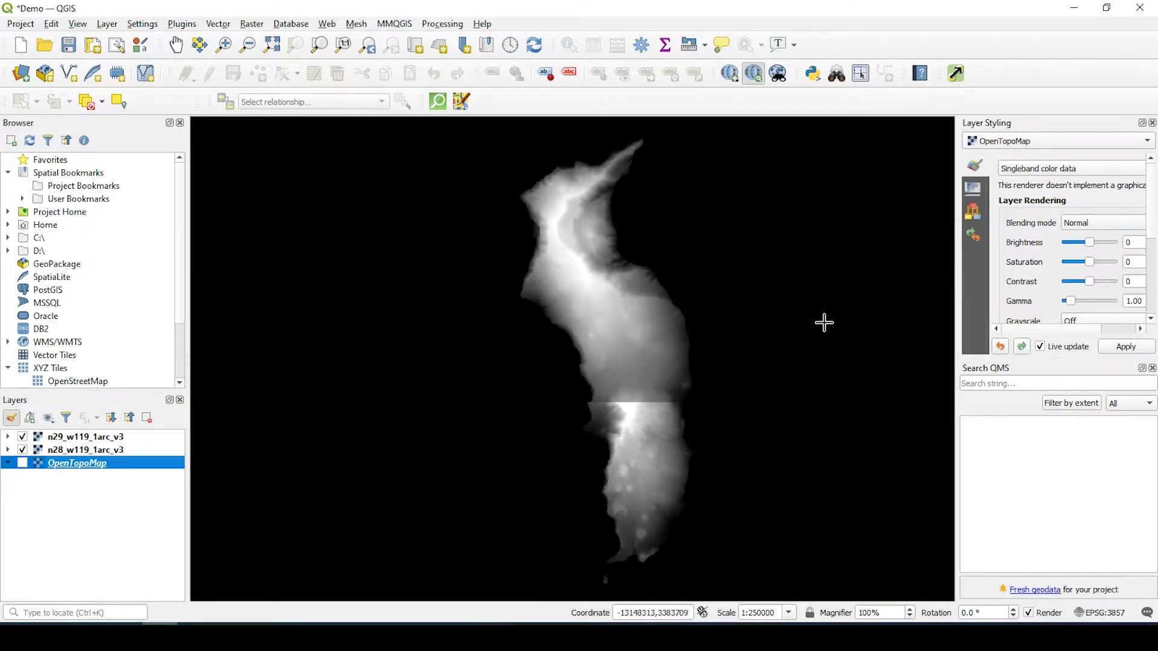
Step: Set the map image export to 1000 x 1000 px at 400 dpi
{"action": "left_click", "coordinate": [20, 25]}
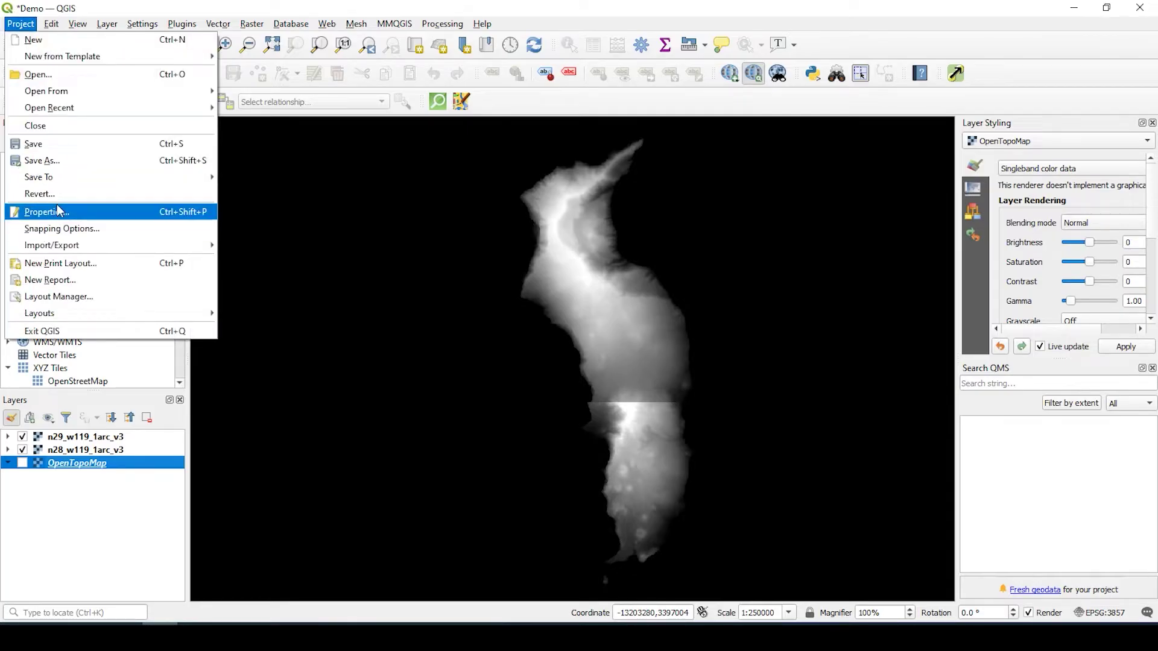
{"action": "mouse_move", "coordinate": [87, 246]}
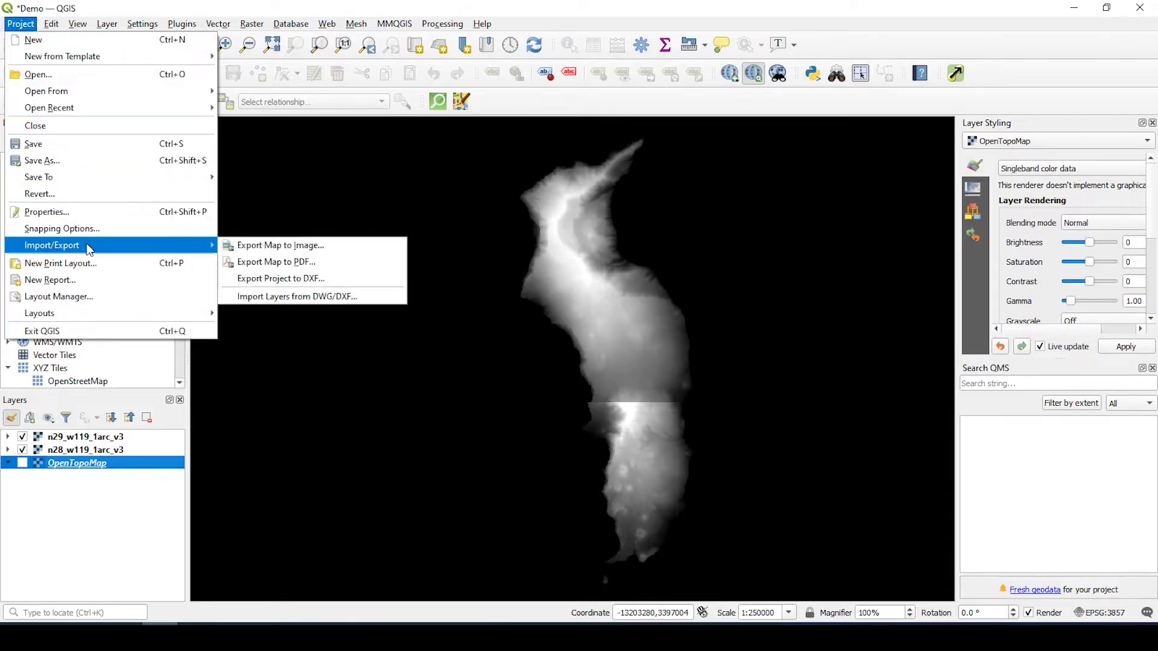
{"action": "left_click", "coordinate": [264, 247]}
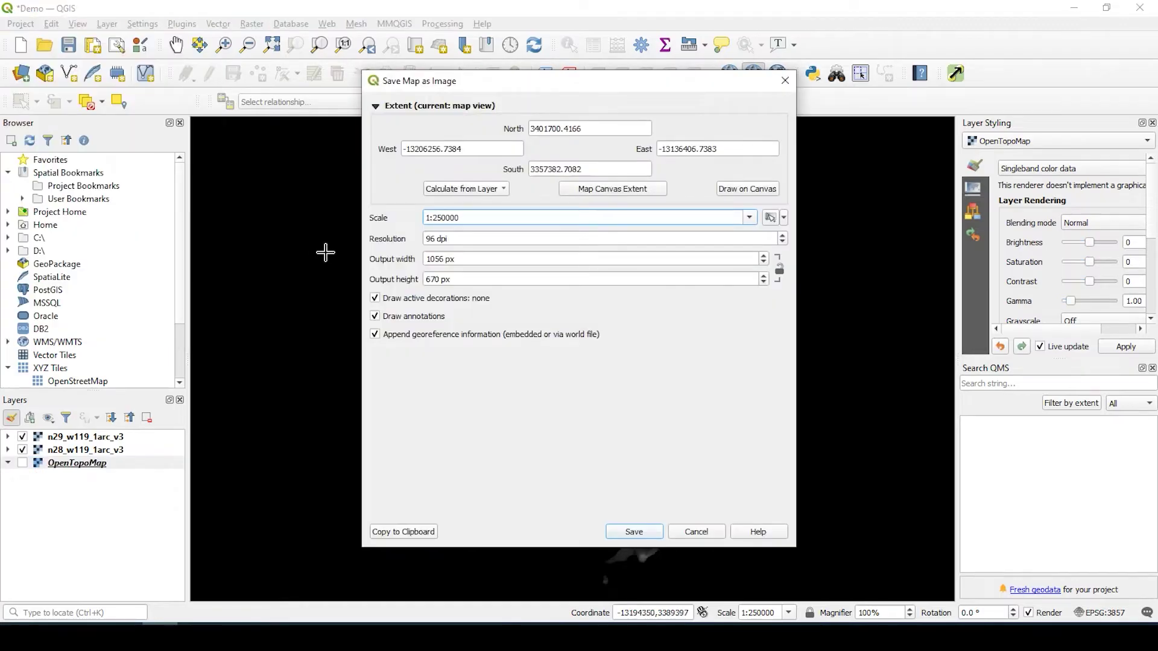
{"action": "double_click", "coordinate": [476, 261]}
{"action": "key", "text": "shift+Tab"}
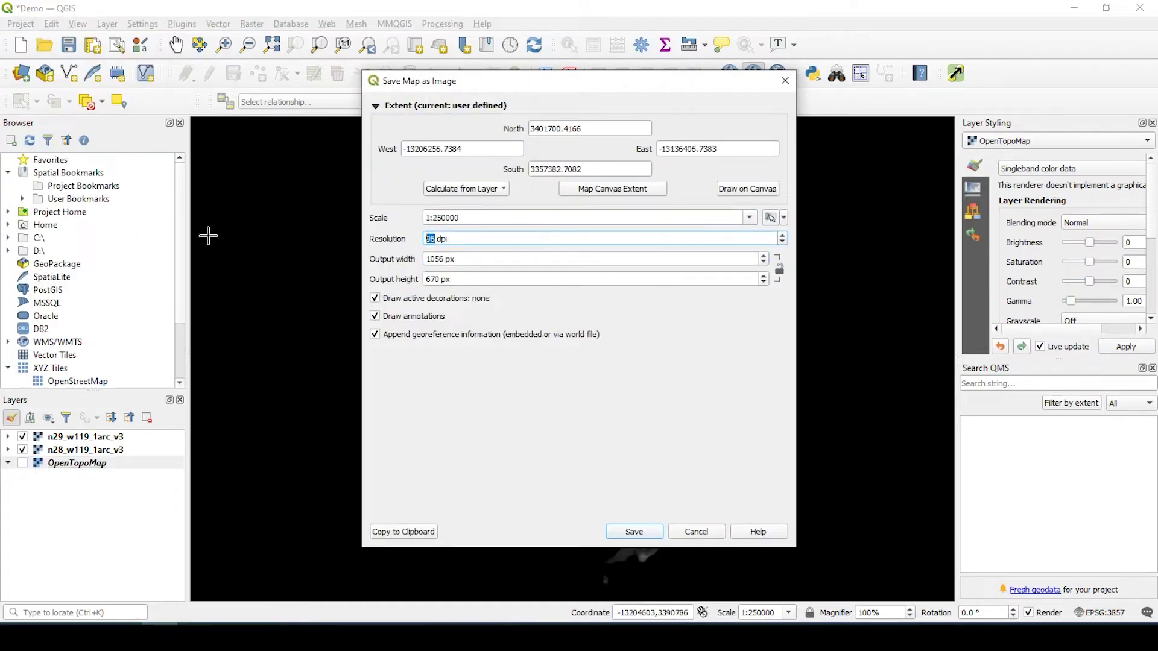
{"action": "key", "text": "Tab"}
{"action": "type", "text": "1000"}
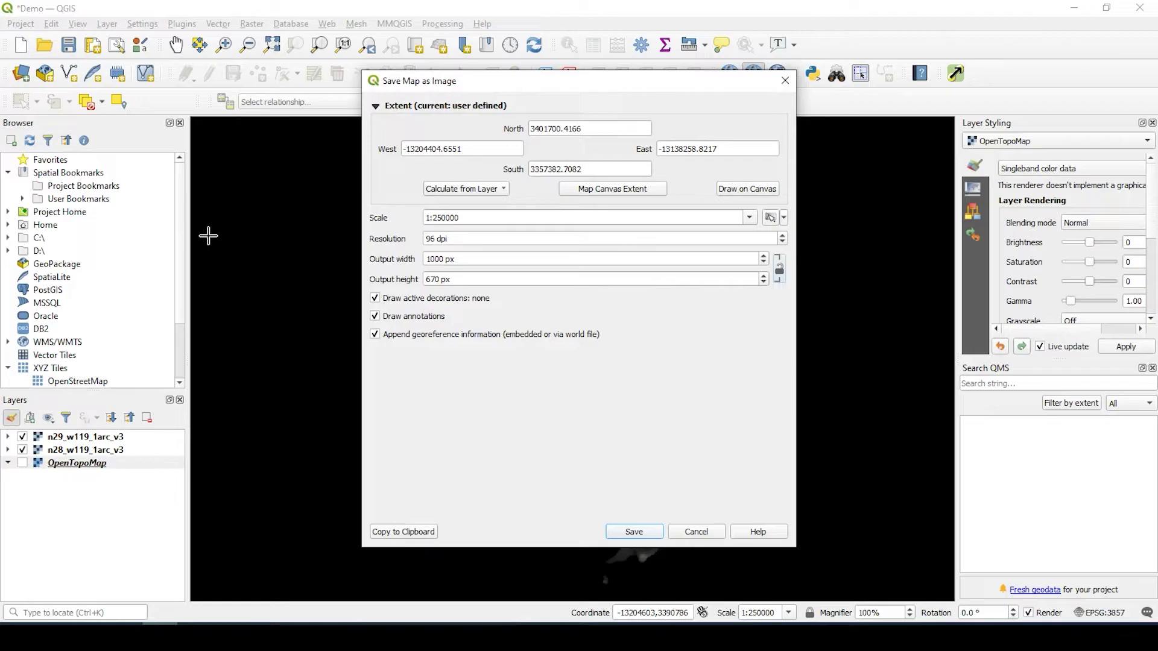
{"action": "key", "text": "Tab"}
{"action": "type", "text": "1000"}
{"action": "key", "text": "shift+Tab"}
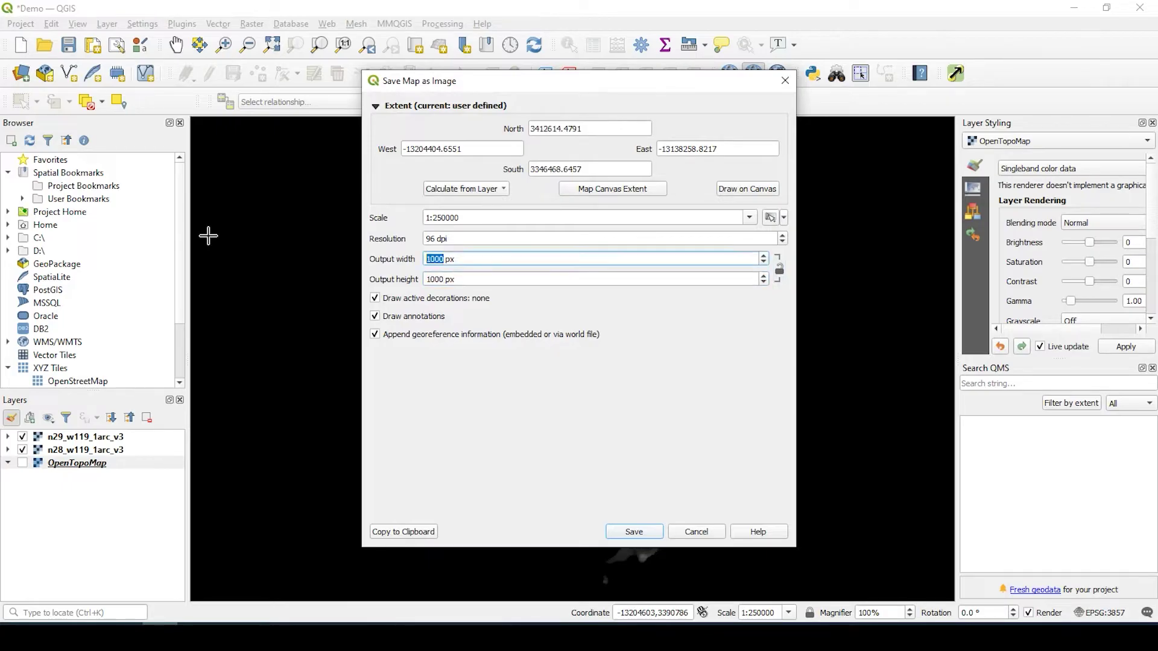
{"action": "key", "text": "shift+Tab"}
{"action": "type", "text": "400"}
{"action": "key", "text": "Tab"}
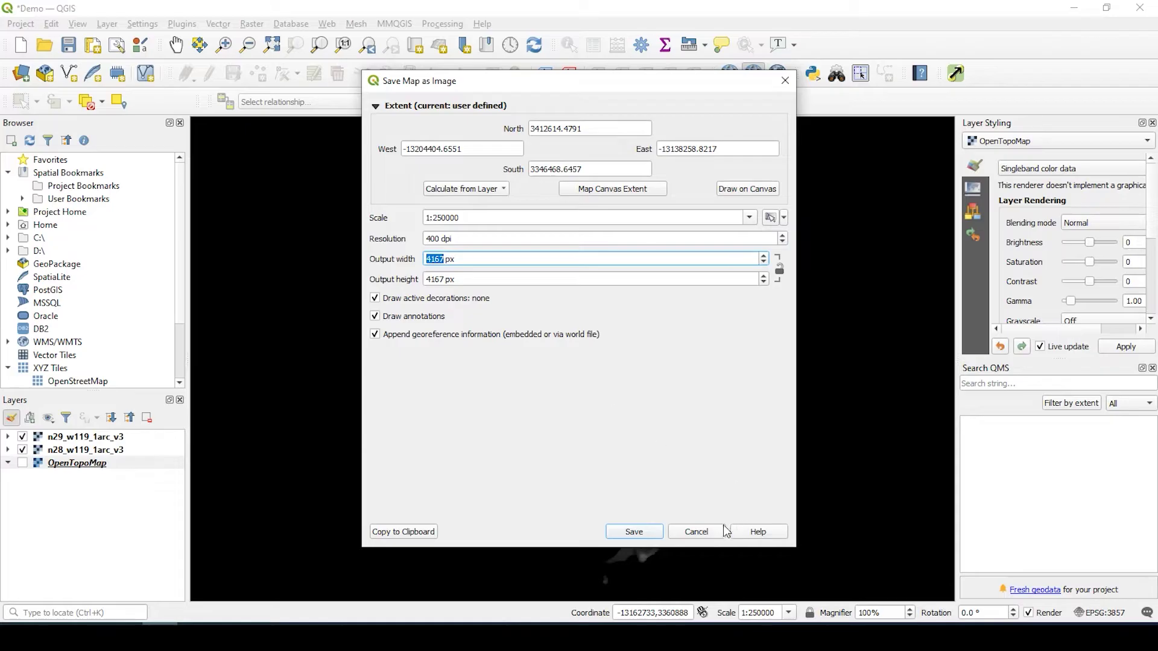
Step: Save the elevation view as elevation.jpg, replacing the existing file
{"action": "left_click", "coordinate": [652, 529]}
{"action": "left_click", "coordinate": [188, 167]}
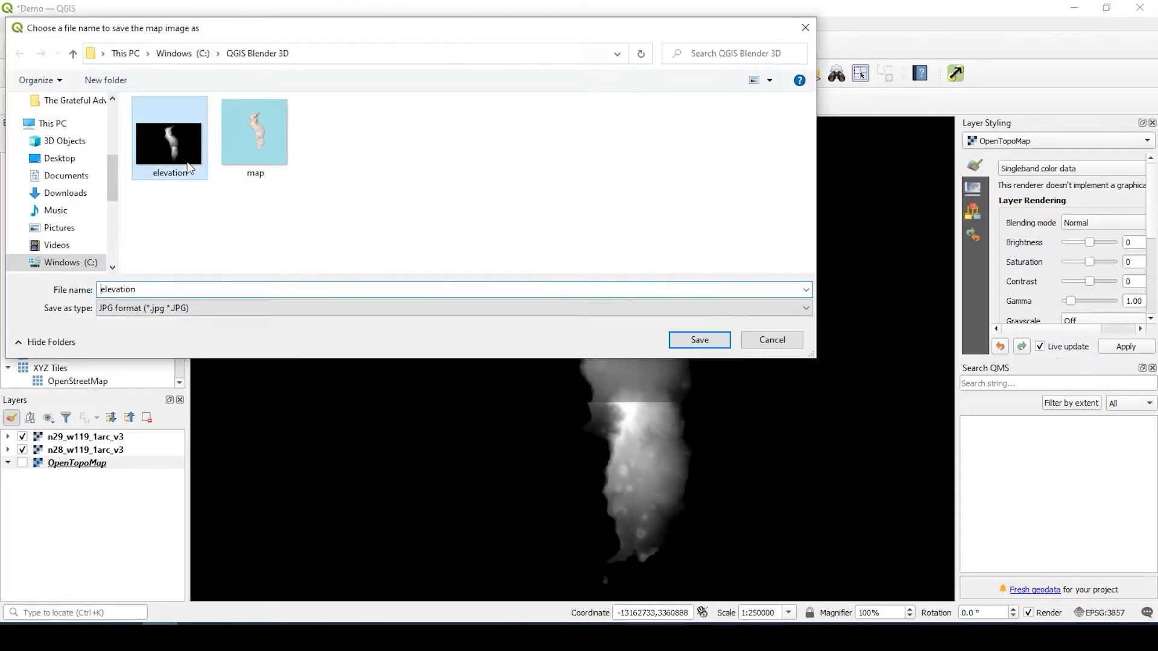
{"action": "left_click", "coordinate": [707, 343]}
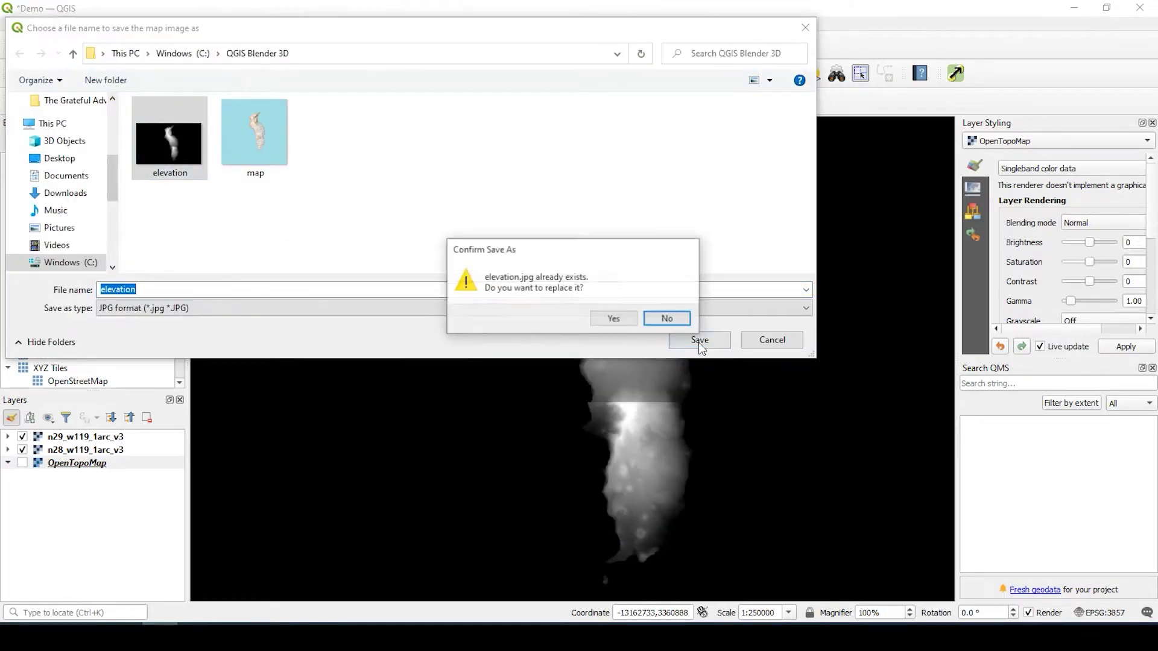
{"action": "left_click", "coordinate": [603, 319]}
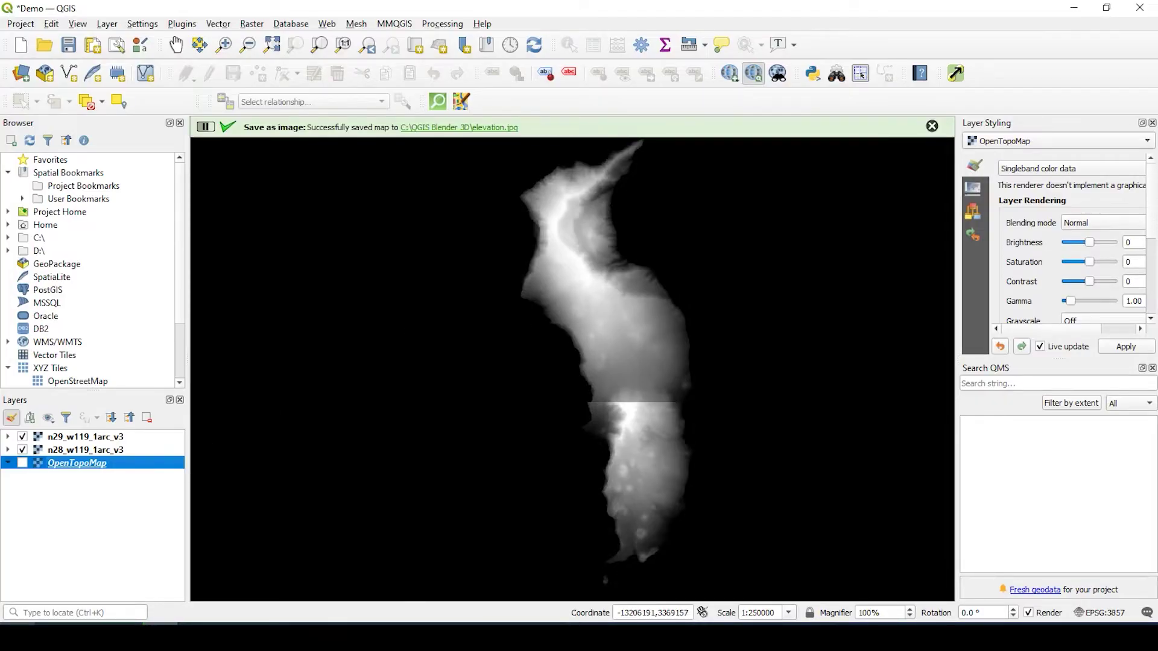
Step: Launch Blender from the Start menu, maximize its window and dismiss the splash screen
{"action": "left_click", "coordinate": [15, 625]}
{"action": "left_click", "coordinate": [84, 596]}
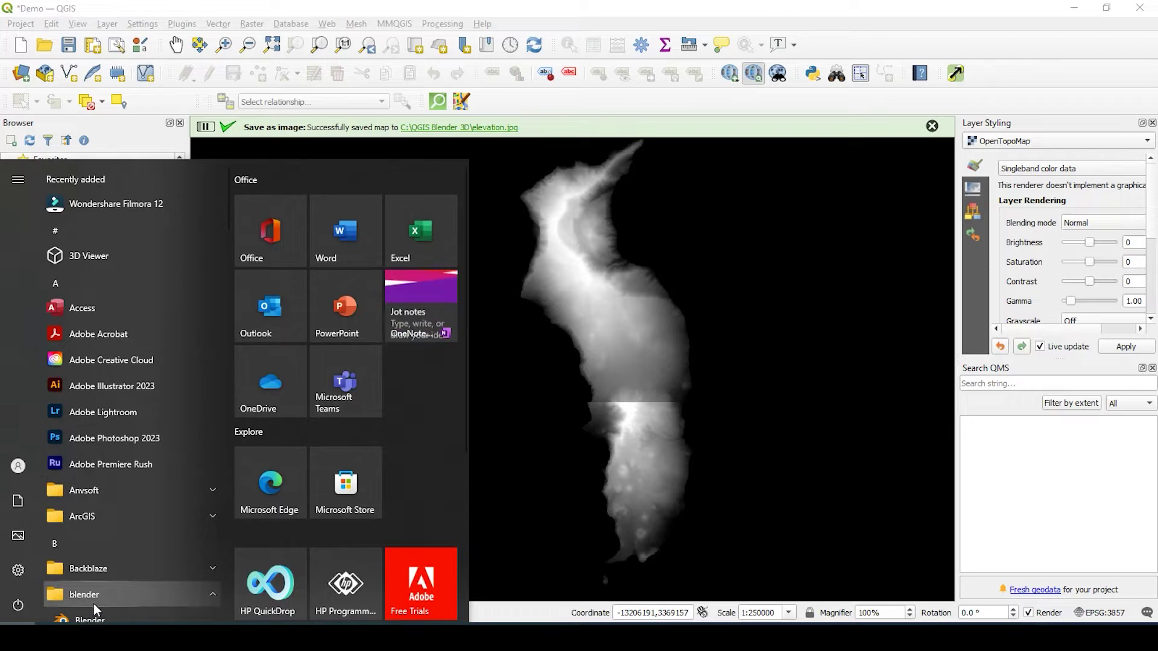
{"action": "left_click", "coordinate": [94, 615]}
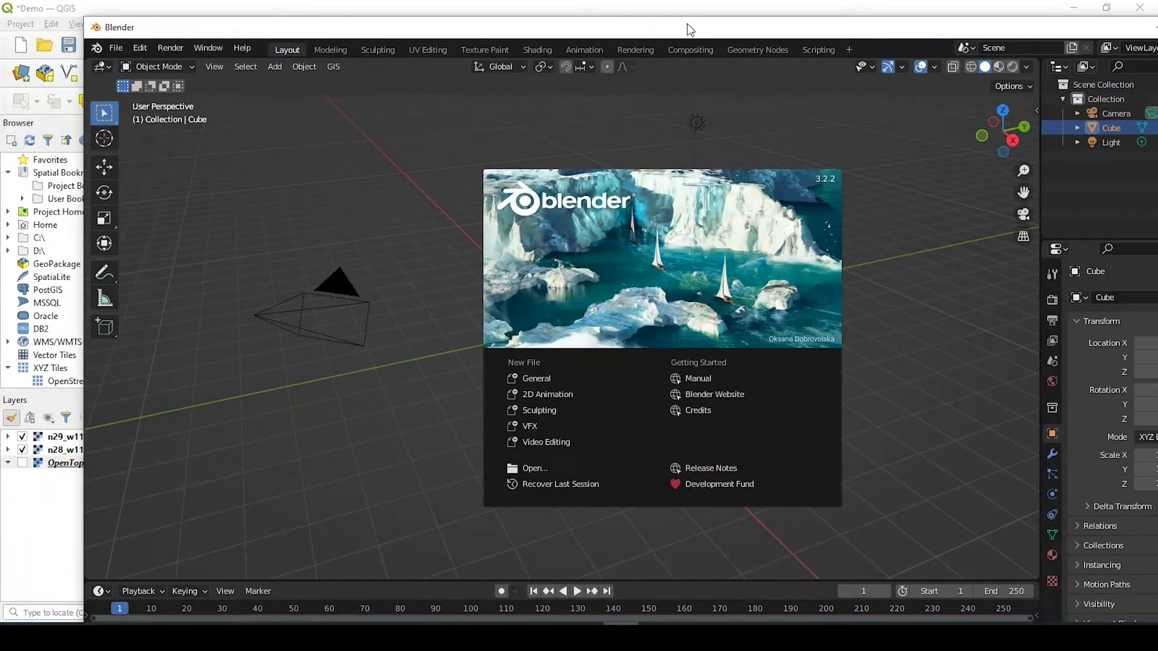
{"action": "double_click", "coordinate": [691, 27]}
{"action": "left_click", "coordinate": [356, 393]}
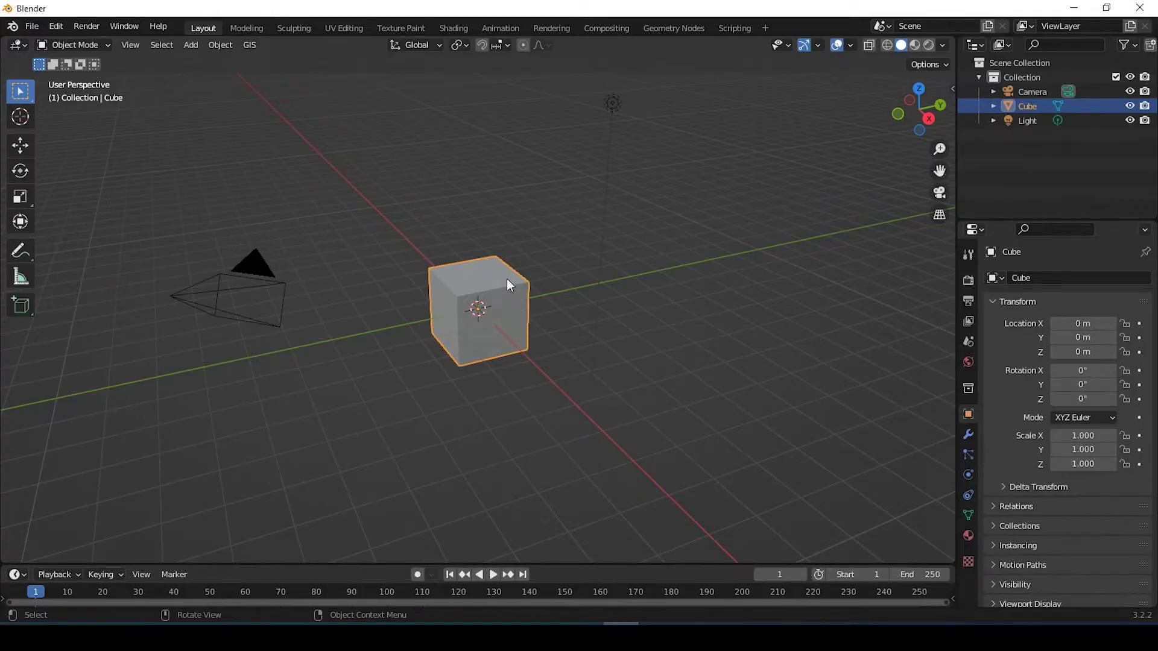
Step: Delete the default cube and add a plane mesh at the origin, zooming in on it
{"action": "key", "text": "Delete"}
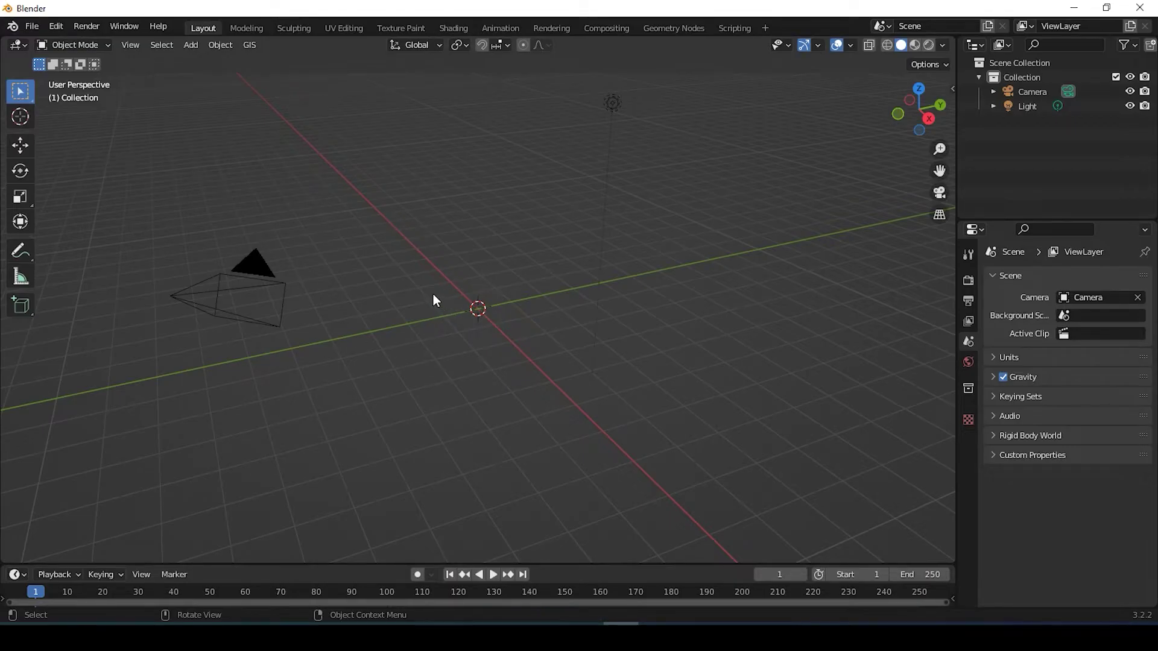
{"action": "key", "text": "shift"}
{"action": "key", "text": "shift+a"}
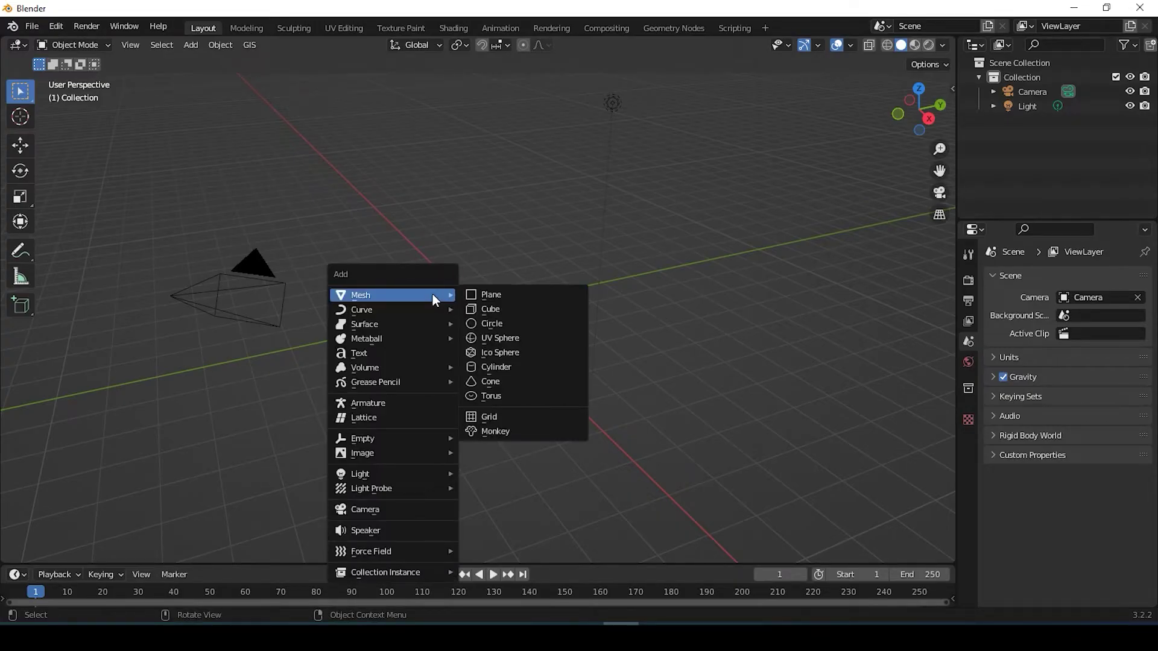
{"action": "left_click", "coordinate": [495, 295]}
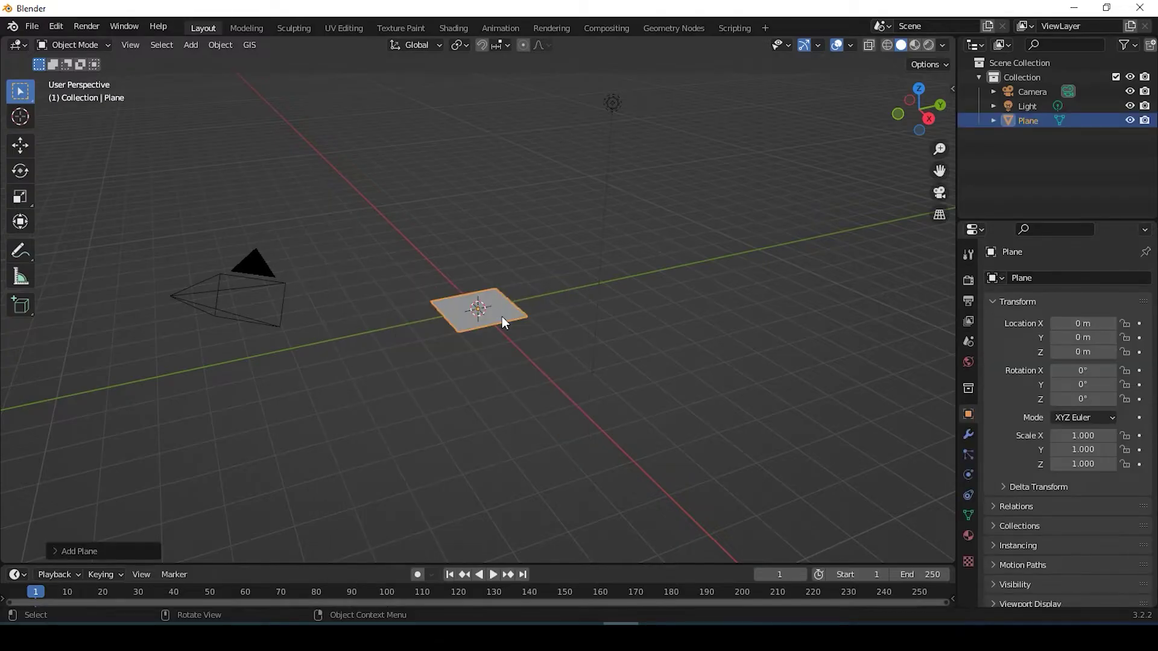
{"action": "scroll", "coordinate": [501, 317], "scroll_direction": "up", "scroll_amount": 5}
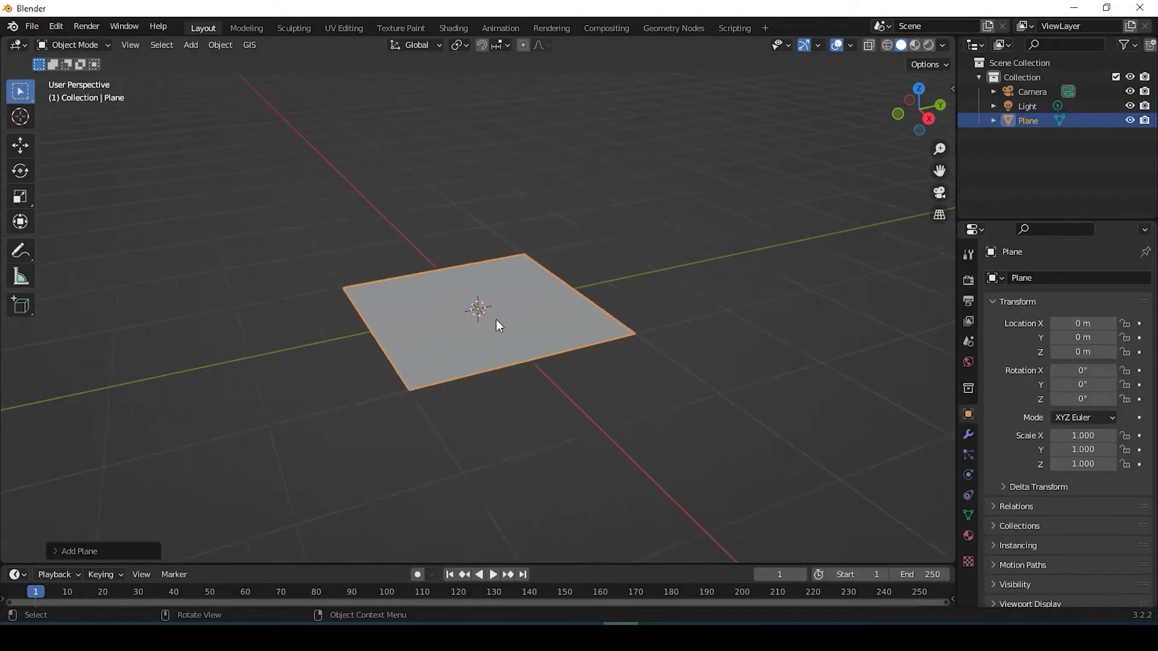
{"action": "scroll", "coordinate": [501, 332], "scroll_direction": "up", "scroll_amount": 2}
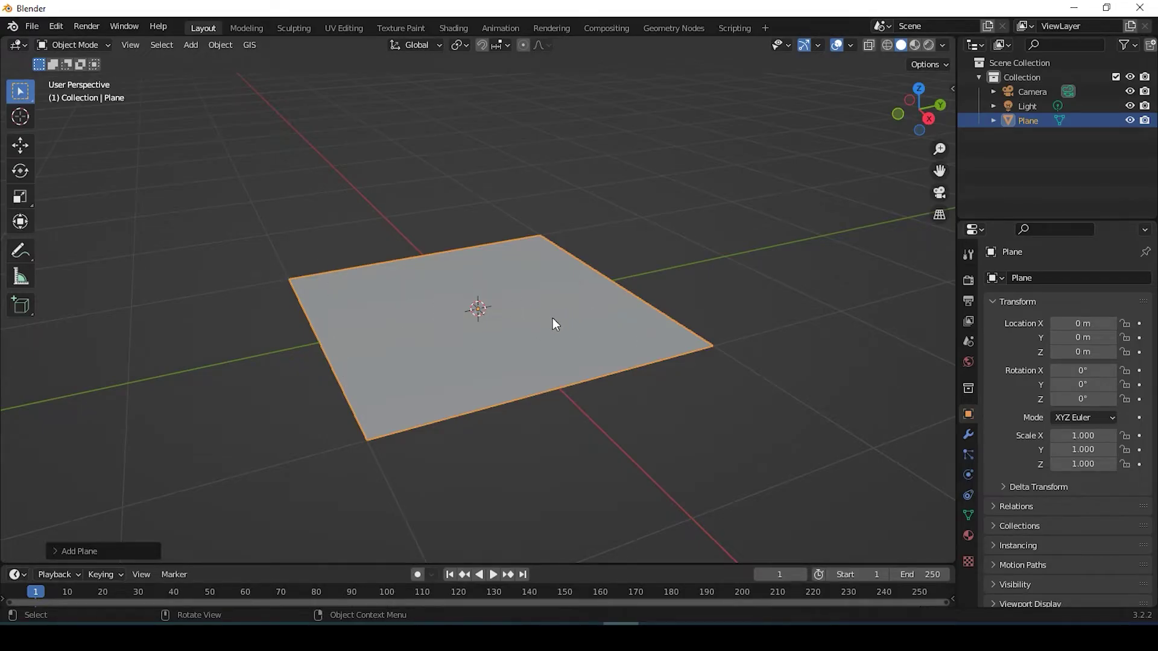
{"action": "left_click", "coordinate": [459, 285]}
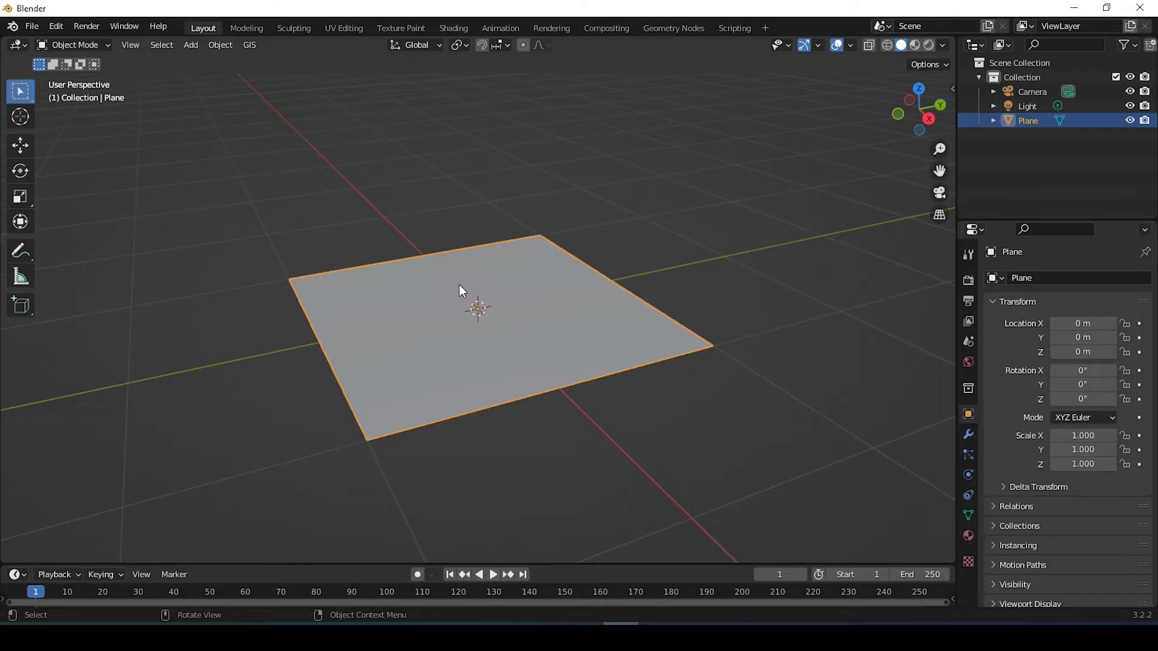
{"action": "key", "text": "Tab"}
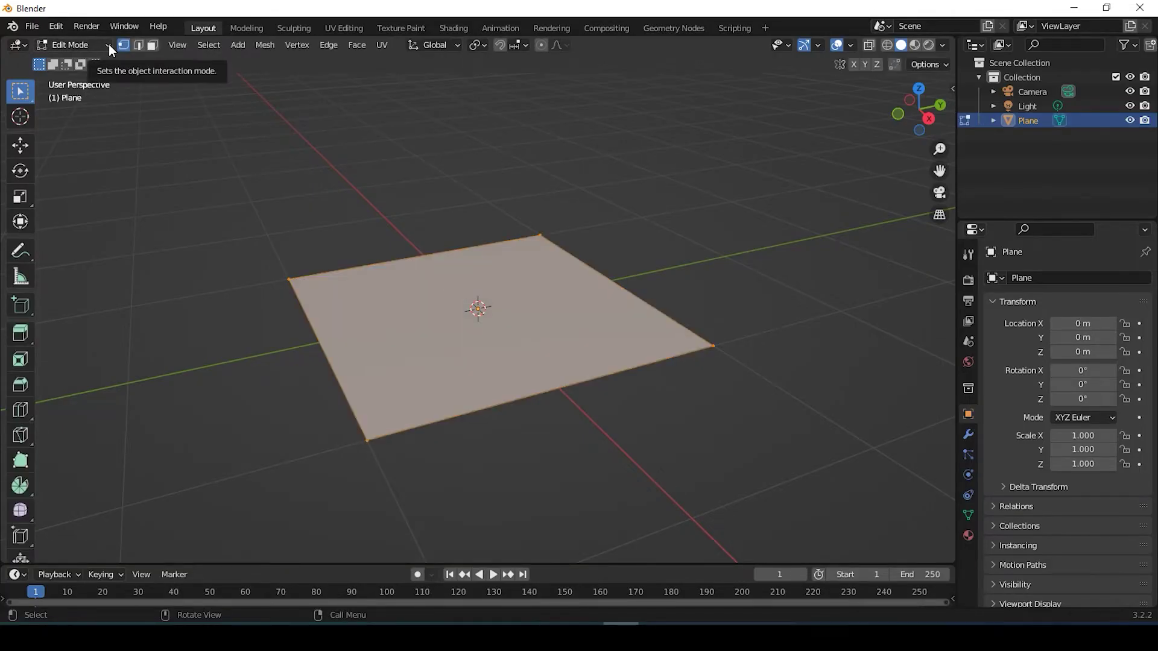
{"action": "key", "text": "Tab"}
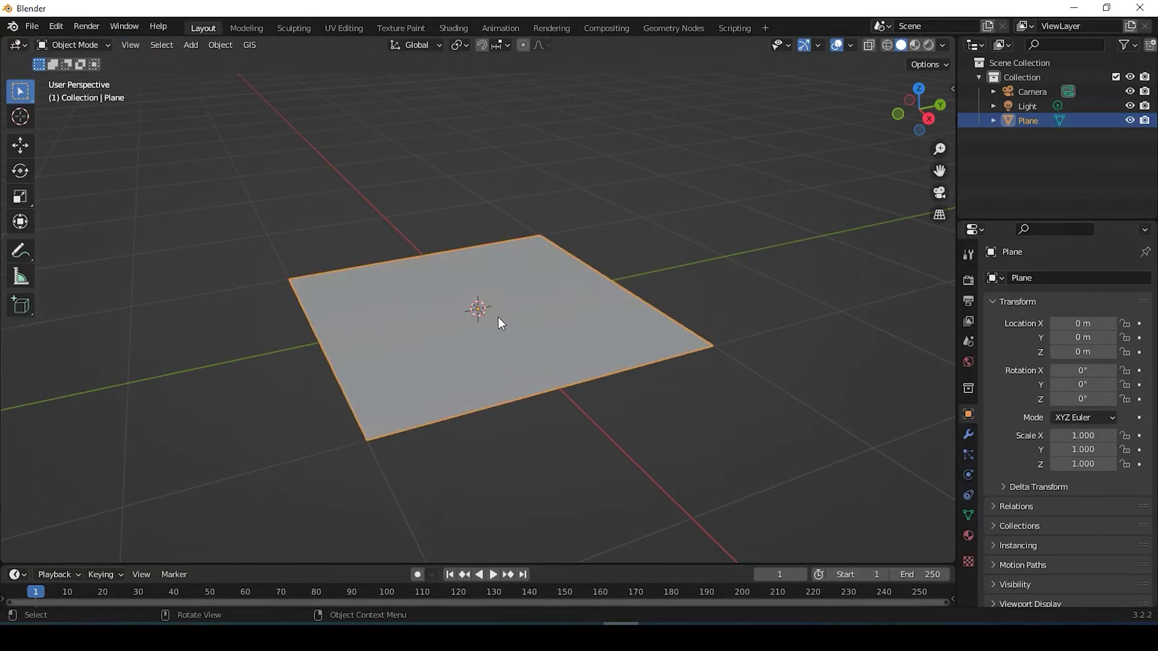
{"action": "left_click", "coordinate": [107, 42]}
{"action": "left_click", "coordinate": [99, 70]}
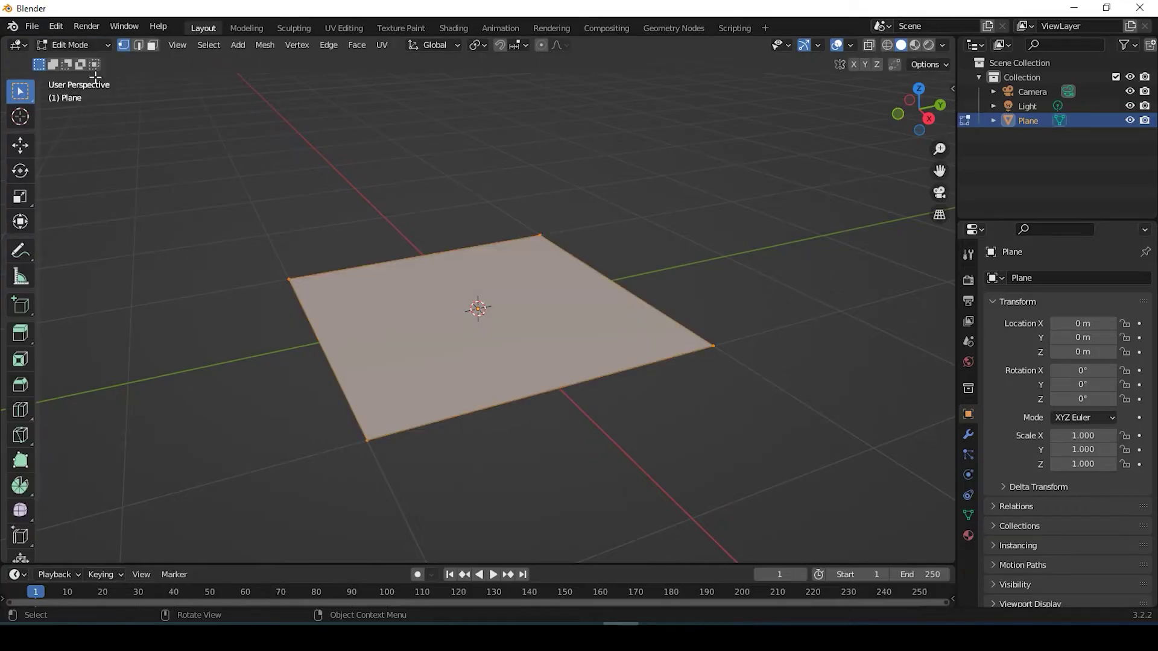
{"action": "left_click", "coordinate": [101, 46]}
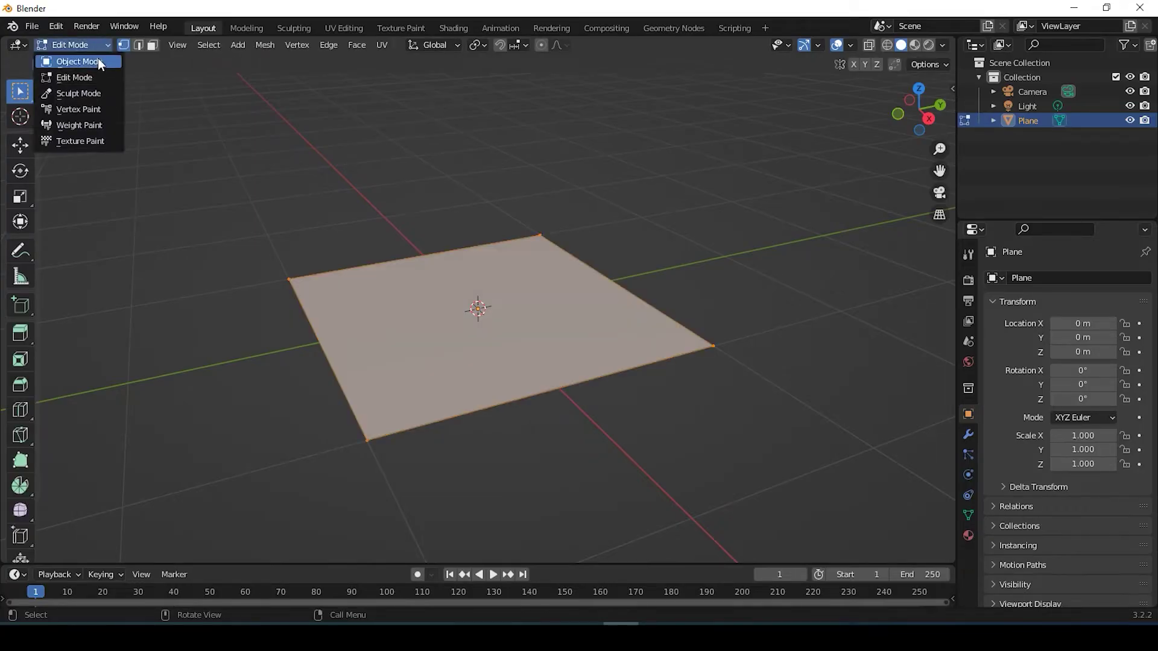
{"action": "left_click", "coordinate": [99, 63]}
Step: In Edit Mode, apply Subdivide to the plane repeatedly until it forms a dense grid
{"action": "key", "text": "Tab"}
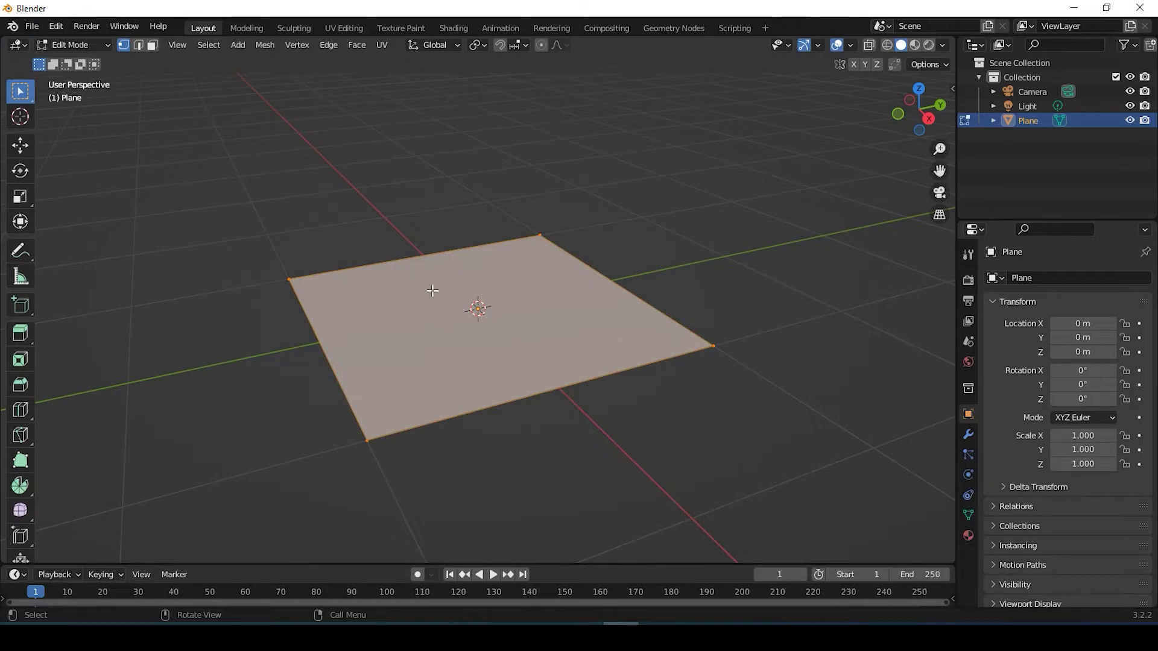
{"action": "right_click", "coordinate": [458, 328]}
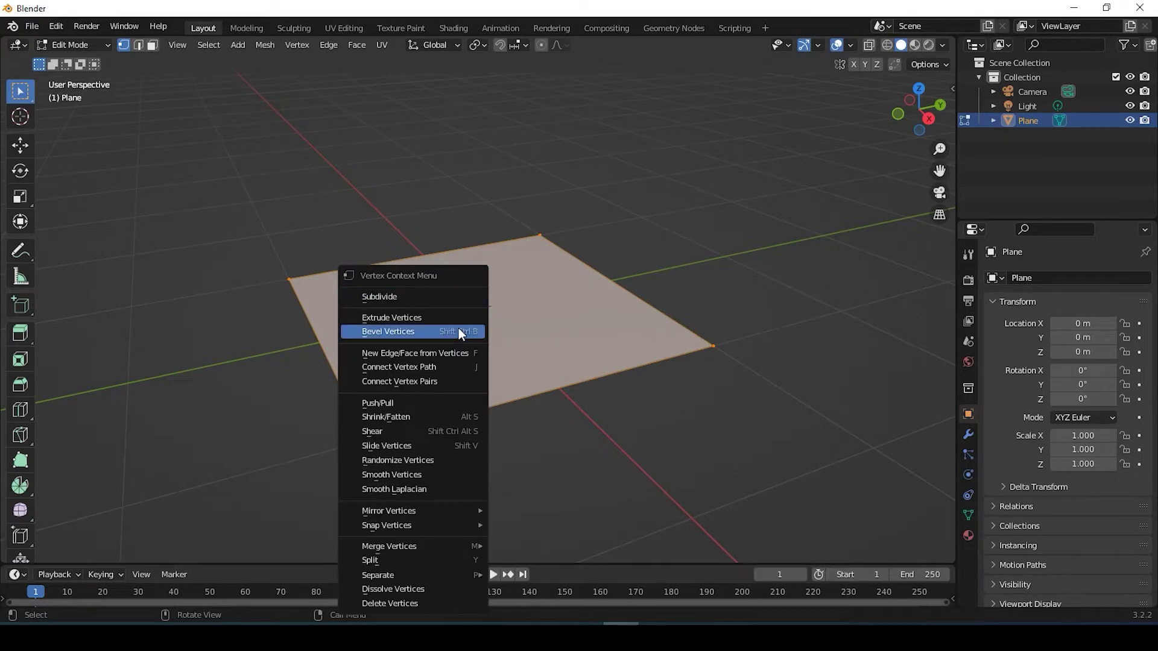
{"action": "left_click", "coordinate": [427, 296]}
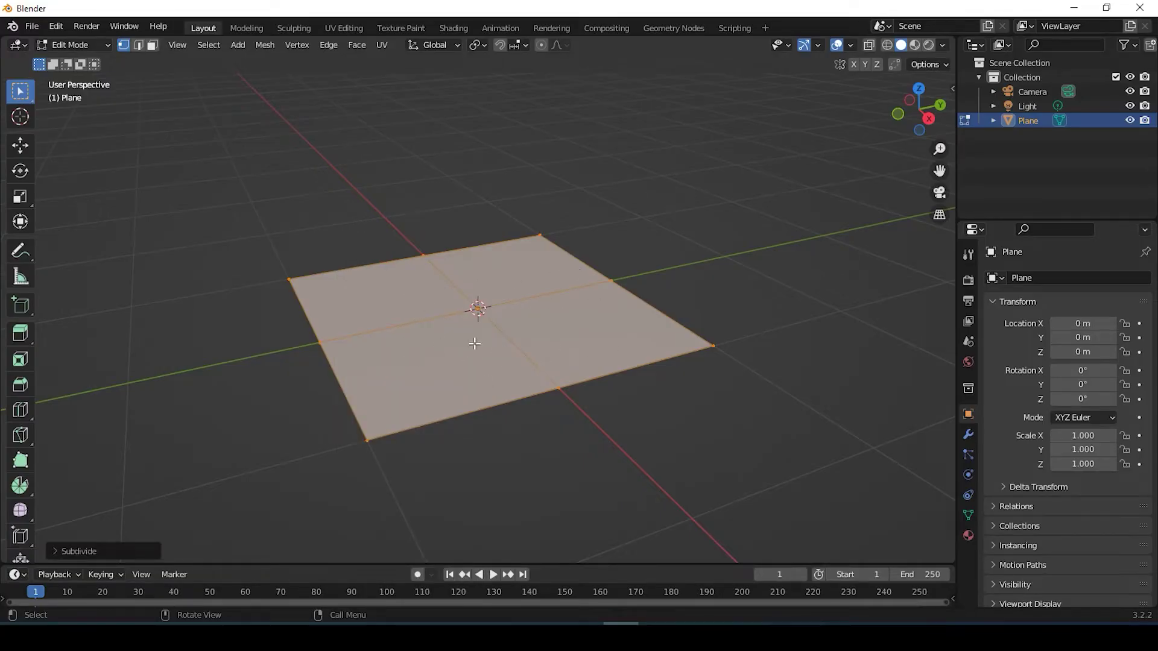
{"action": "right_click", "coordinate": [403, 291]}
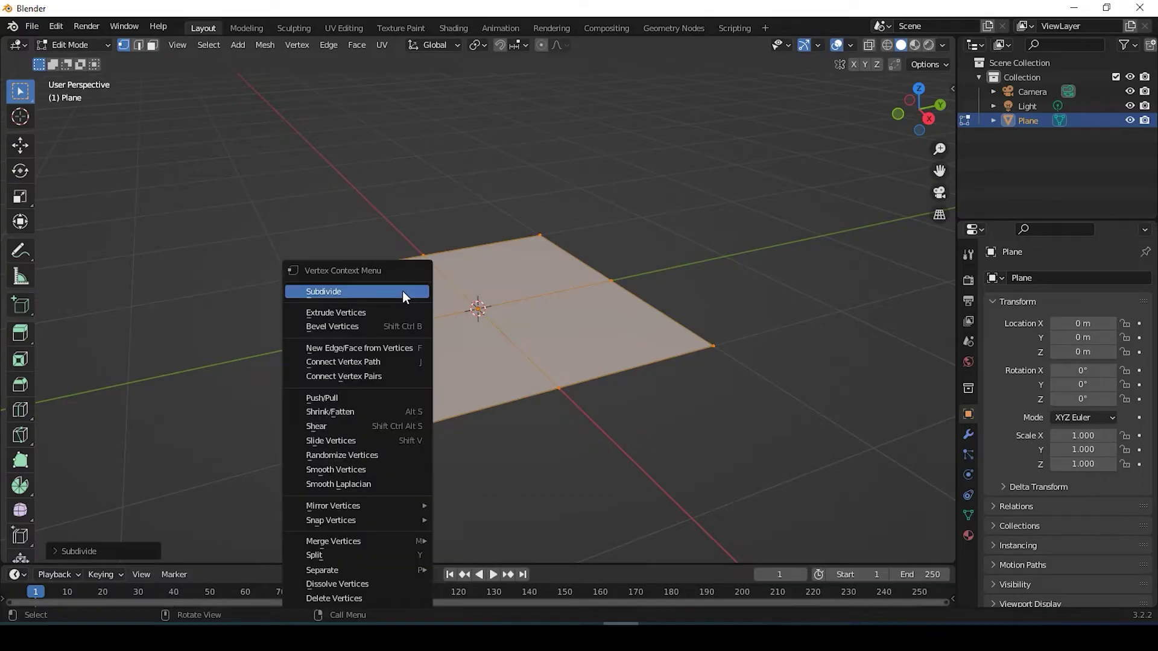
{"action": "left_click", "coordinate": [403, 291]}
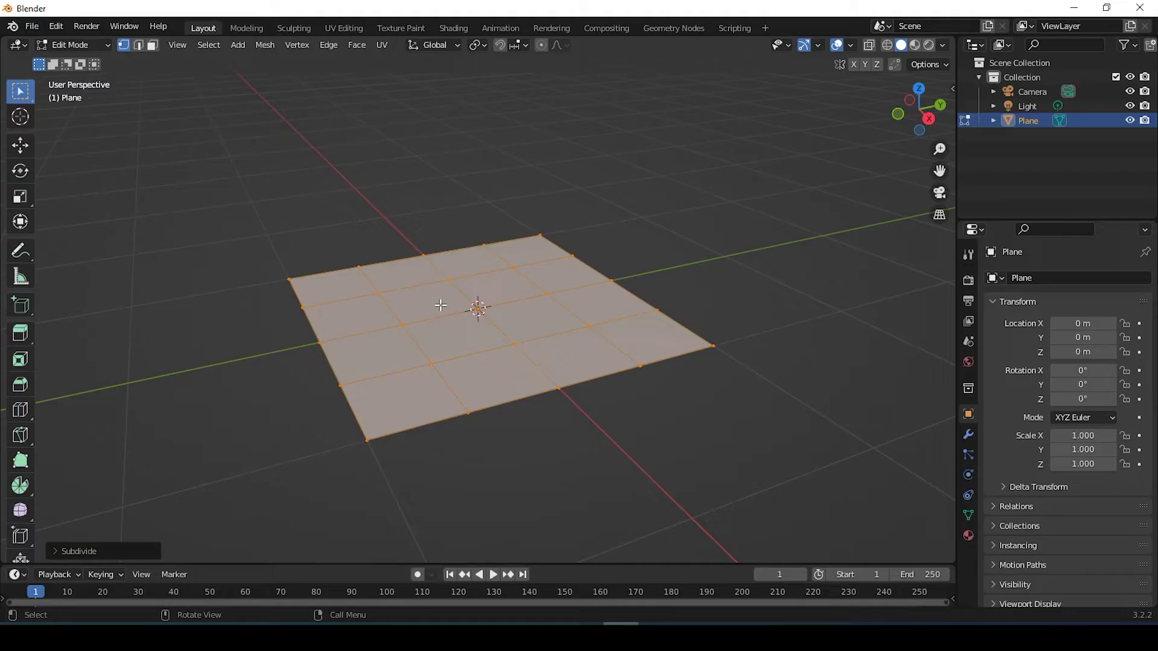
{"action": "key", "text": "shift"}
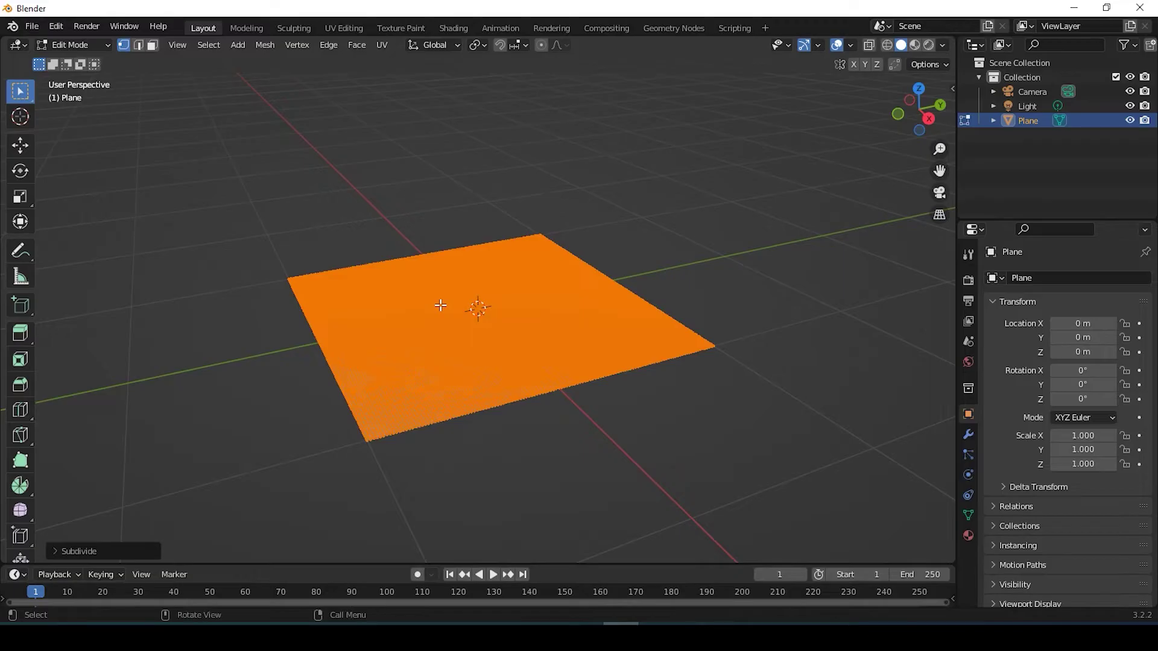
{"action": "scroll", "coordinate": [466, 373], "scroll_direction": "up", "scroll_amount": 1}
{"action": "scroll", "coordinate": [466, 373], "scroll_direction": "up", "scroll_amount": 1}
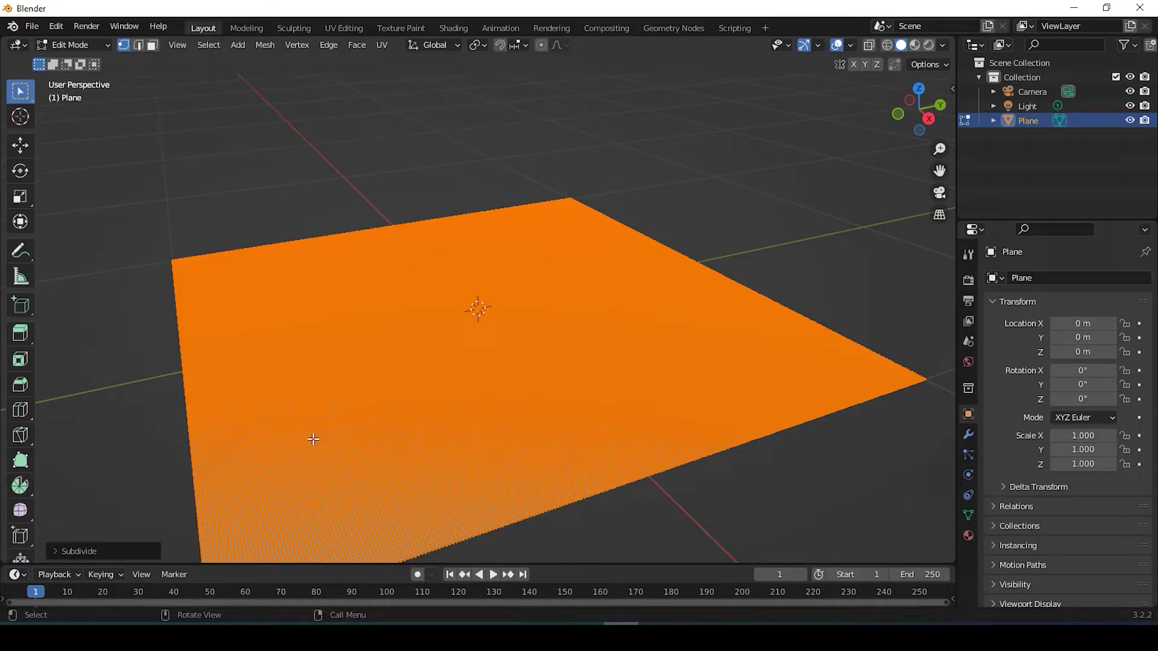
{"action": "scroll", "coordinate": [334, 423], "scroll_direction": "down", "scroll_amount": 1}
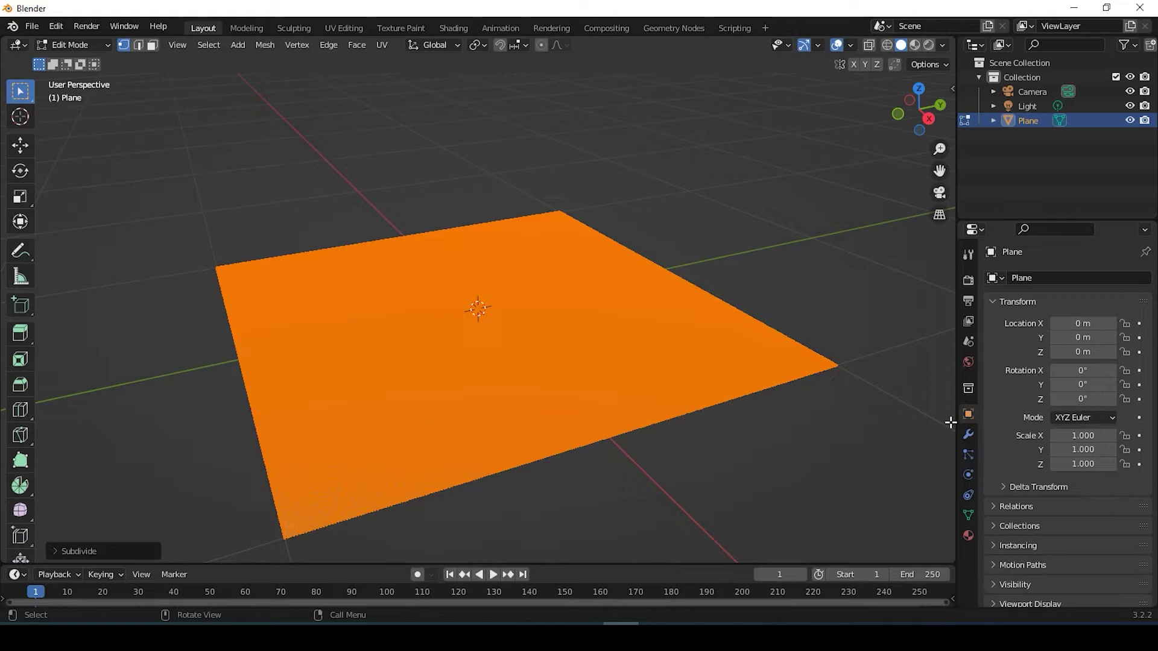
Step: Add a Displace modifier to the plane with a new texture renamed 'Elevation'
{"action": "left_click", "coordinate": [967, 435]}
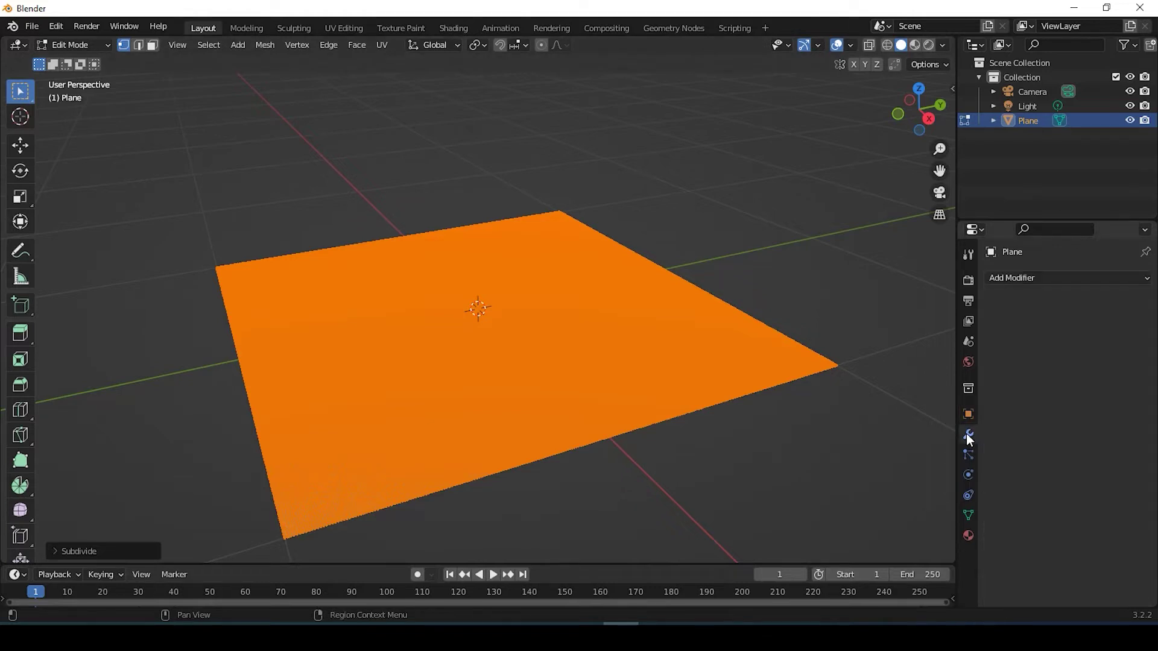
{"action": "left_click", "coordinate": [1030, 280]}
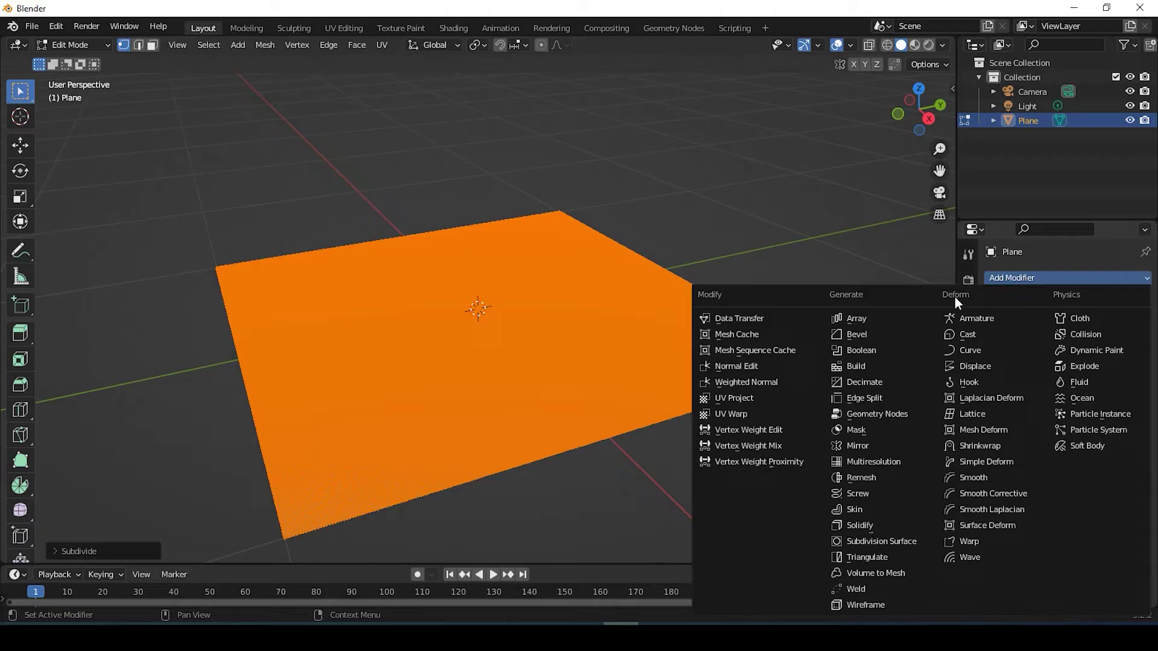
{"action": "left_click", "coordinate": [974, 366]}
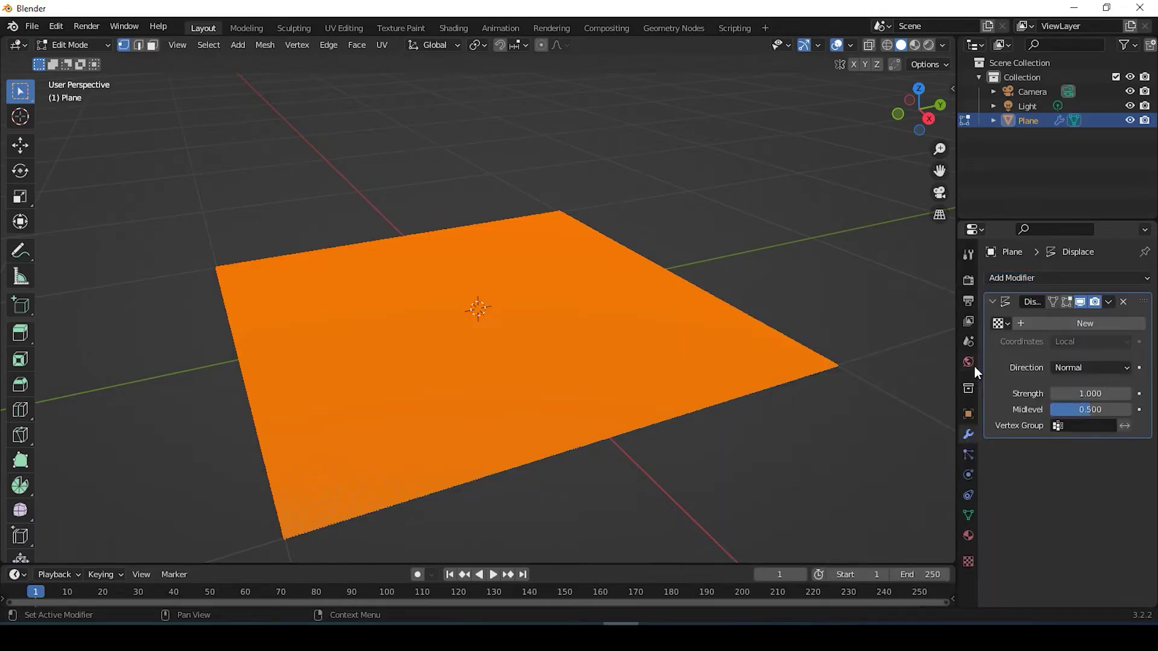
{"action": "left_click", "coordinate": [1049, 323]}
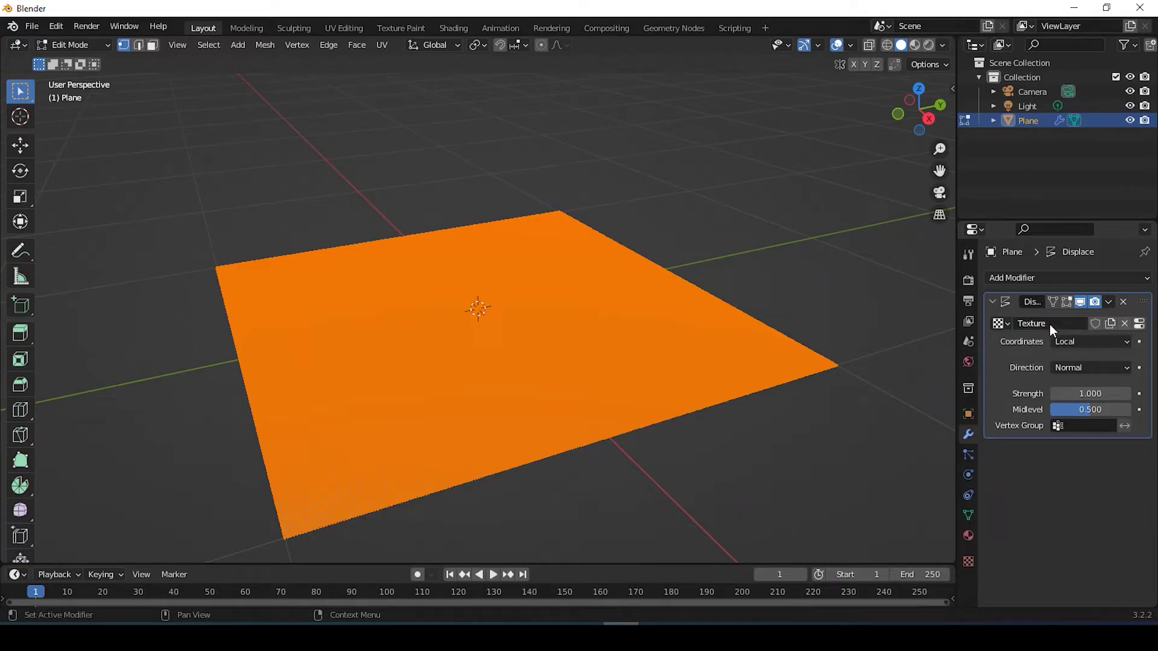
{"action": "double_click", "coordinate": [1049, 325]}
{"action": "type", "text": "E"}
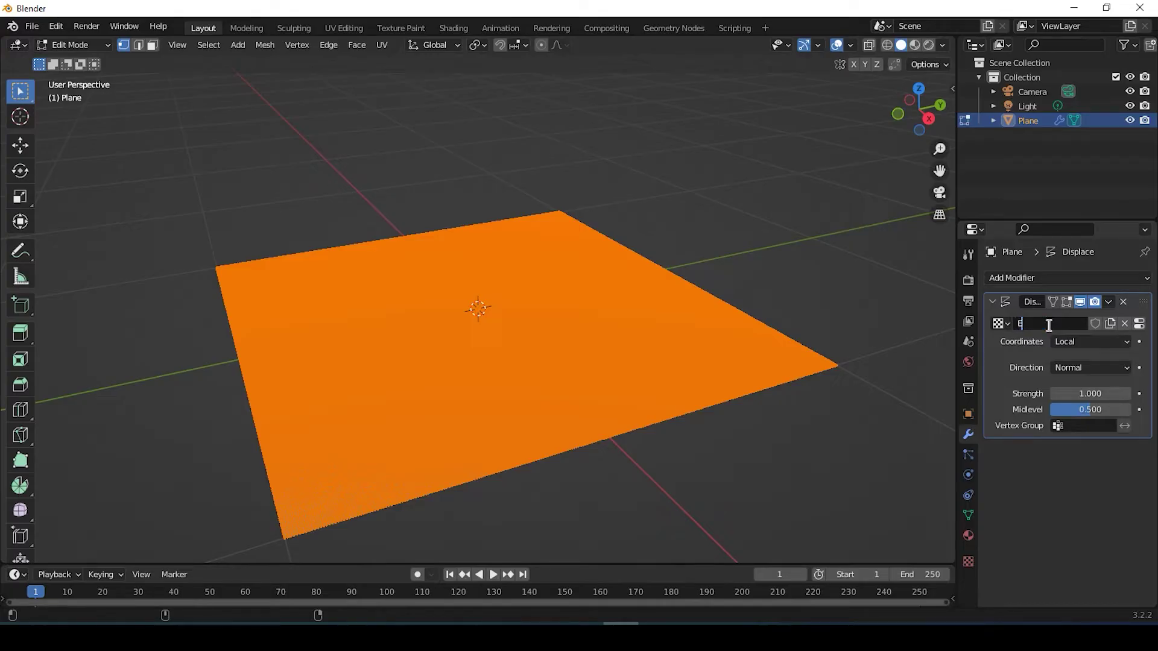
{"action": "type", "text": "levation"}
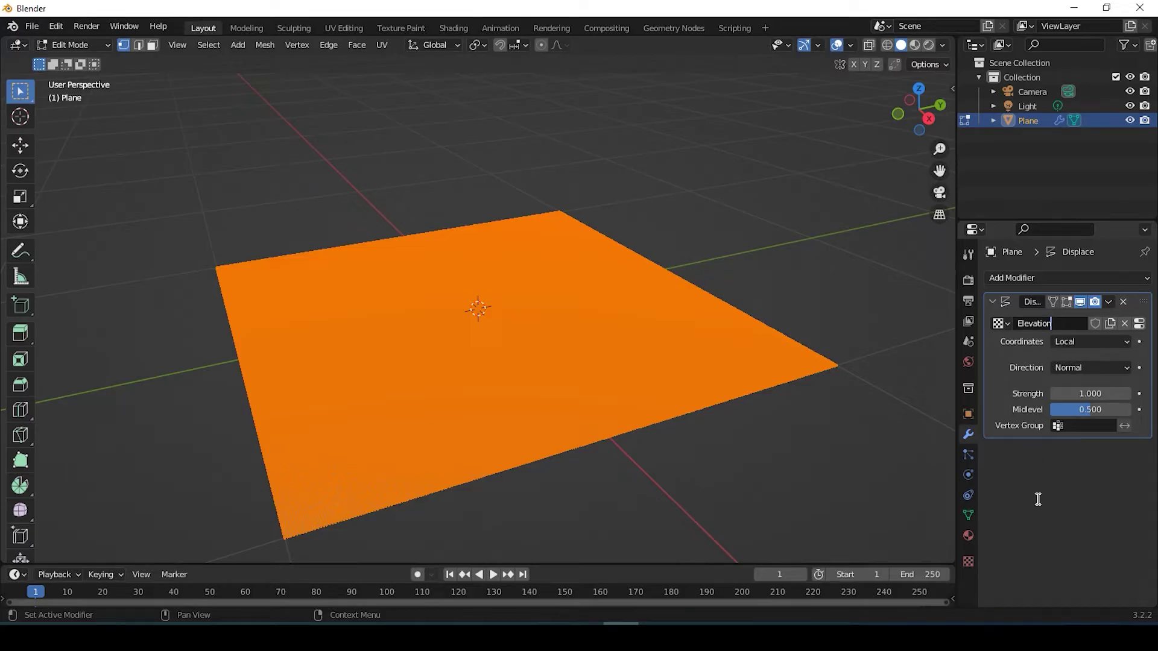
Step: Load elevation.jpg from the QGIS Blender 3D folder as the Elevation texture's image
{"action": "left_click", "coordinate": [968, 562]}
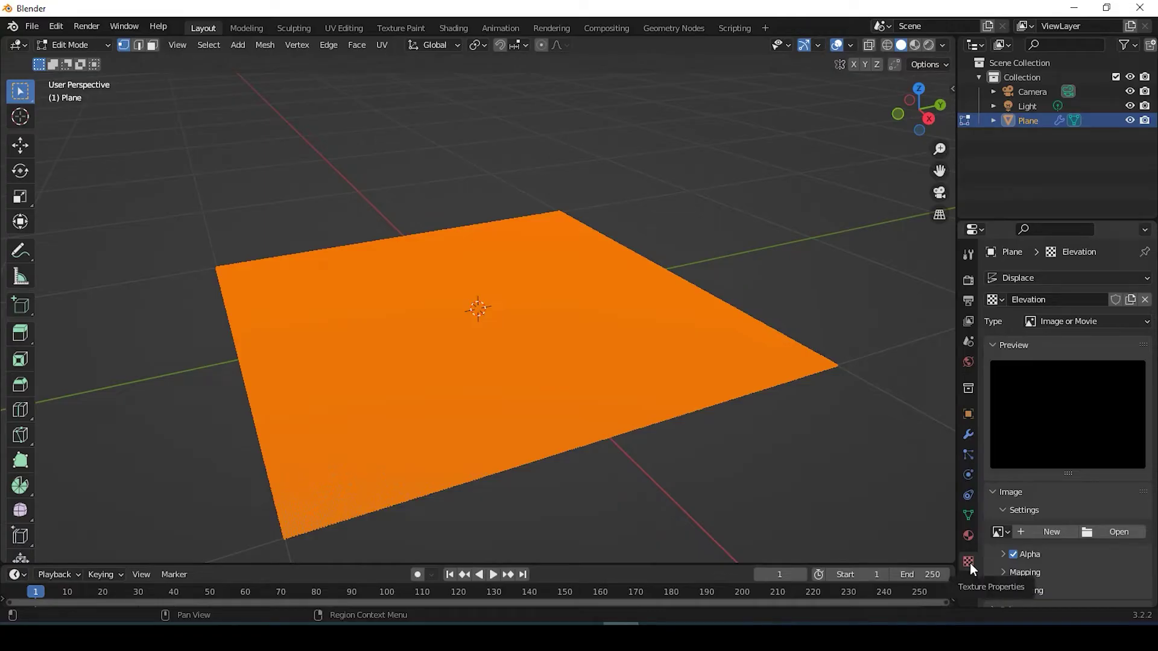
{"action": "left_click", "coordinate": [1122, 532]}
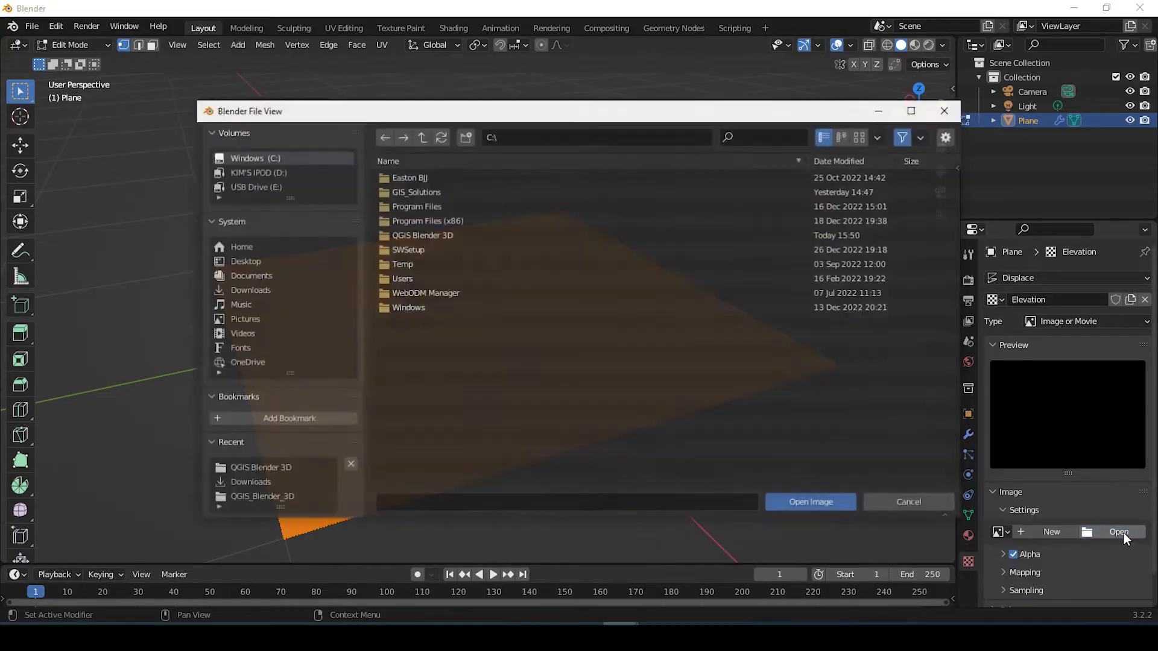
{"action": "double_click", "coordinate": [465, 233]}
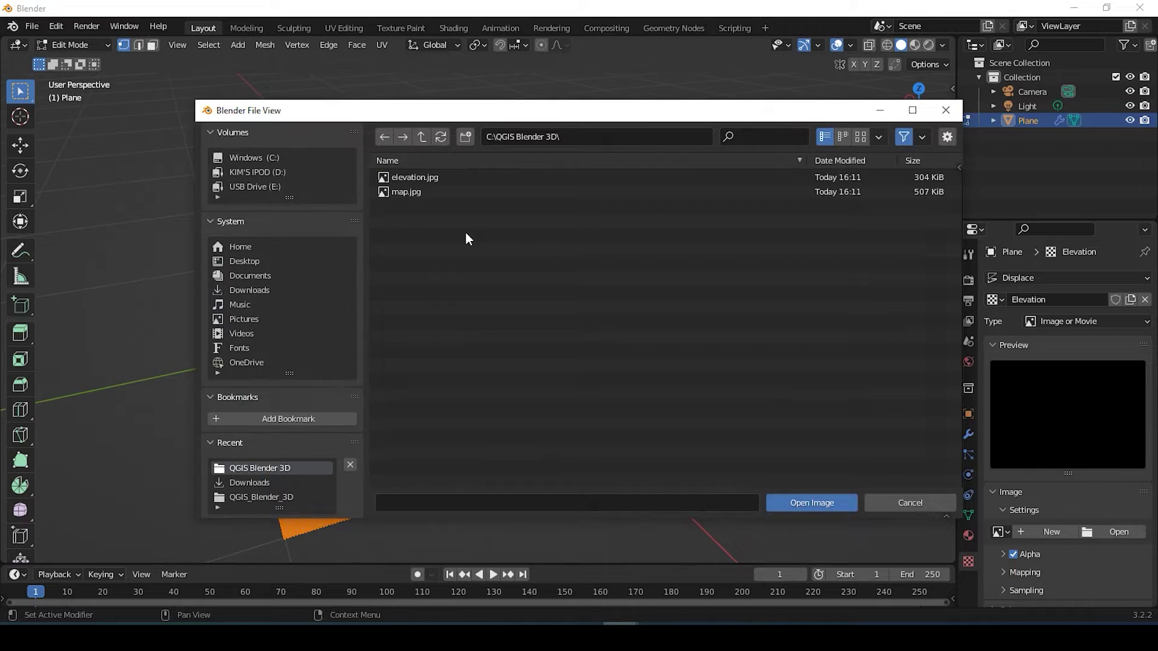
{"action": "left_click", "coordinate": [432, 177]}
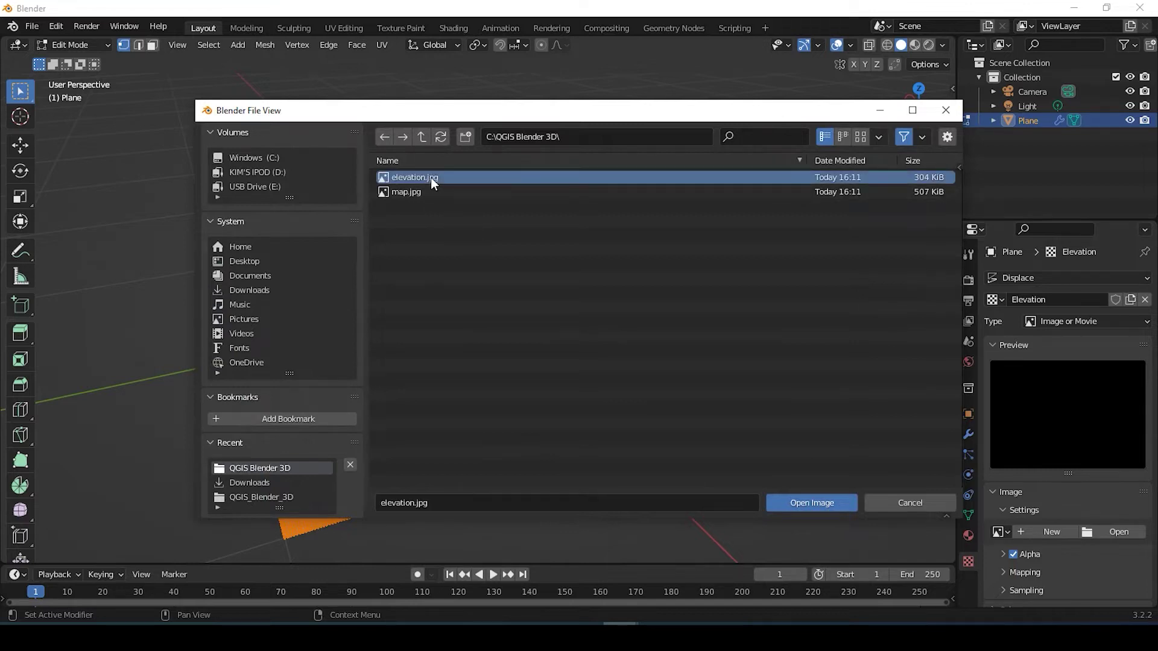
{"action": "left_click", "coordinate": [815, 506]}
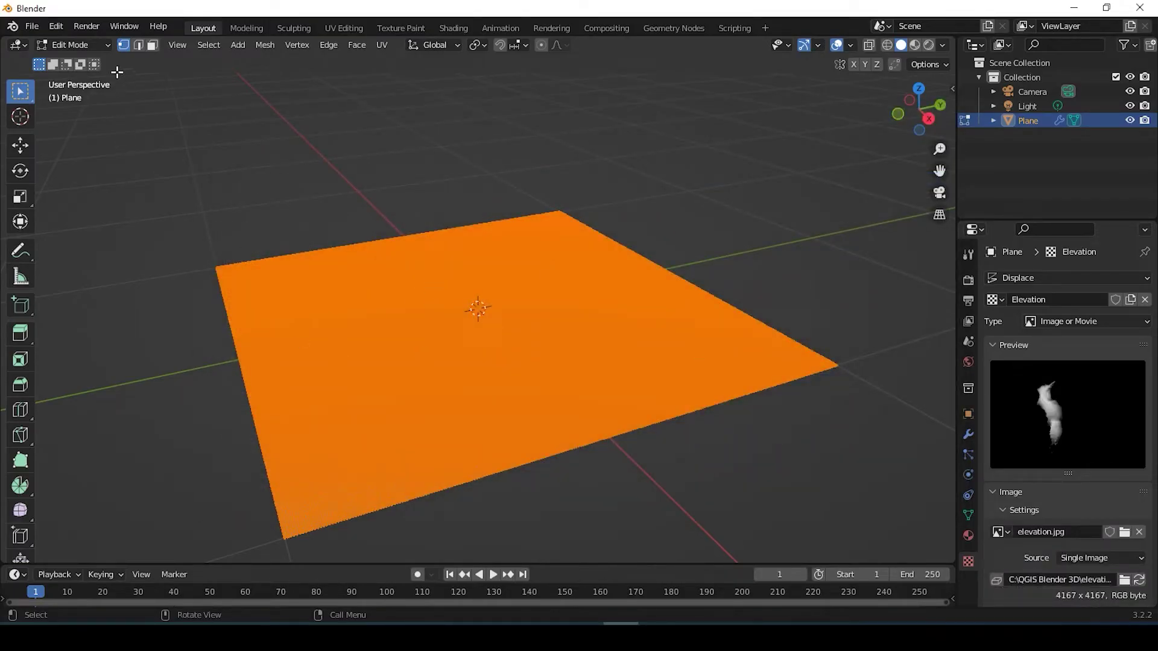
Step: Return the plane to Object Mode and orbit to view the displaced terrain
{"action": "left_click", "coordinate": [105, 45]}
{"action": "left_click", "coordinate": [101, 59]}
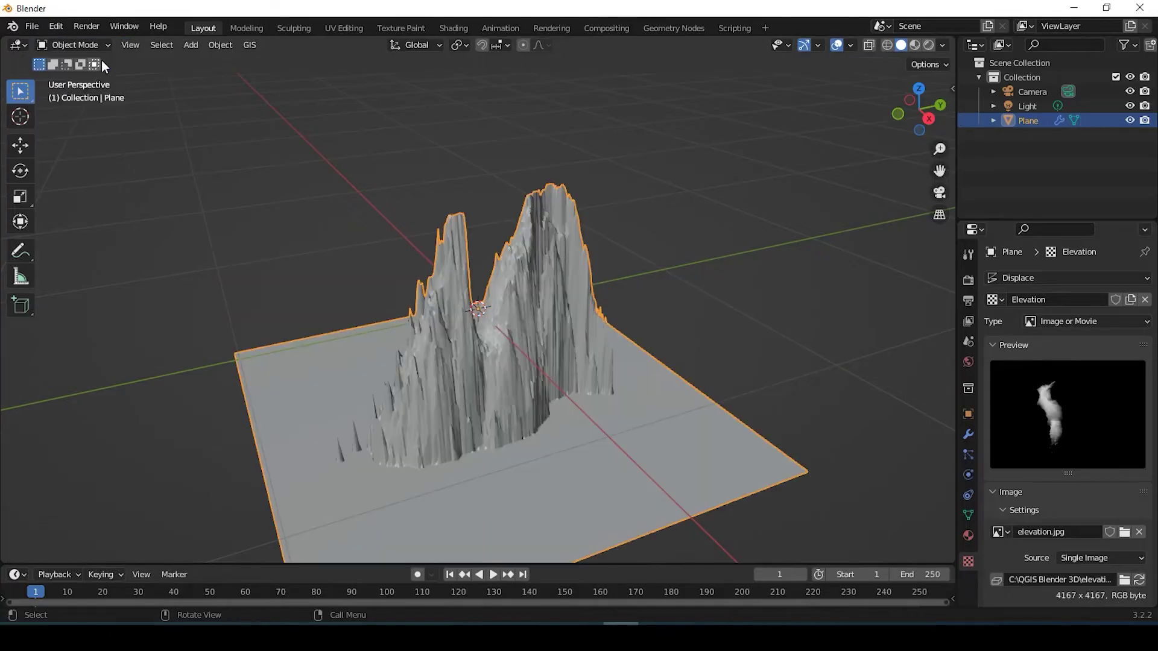
{"action": "scroll", "coordinate": [671, 382], "scroll_direction": "down", "scroll_amount": 1}
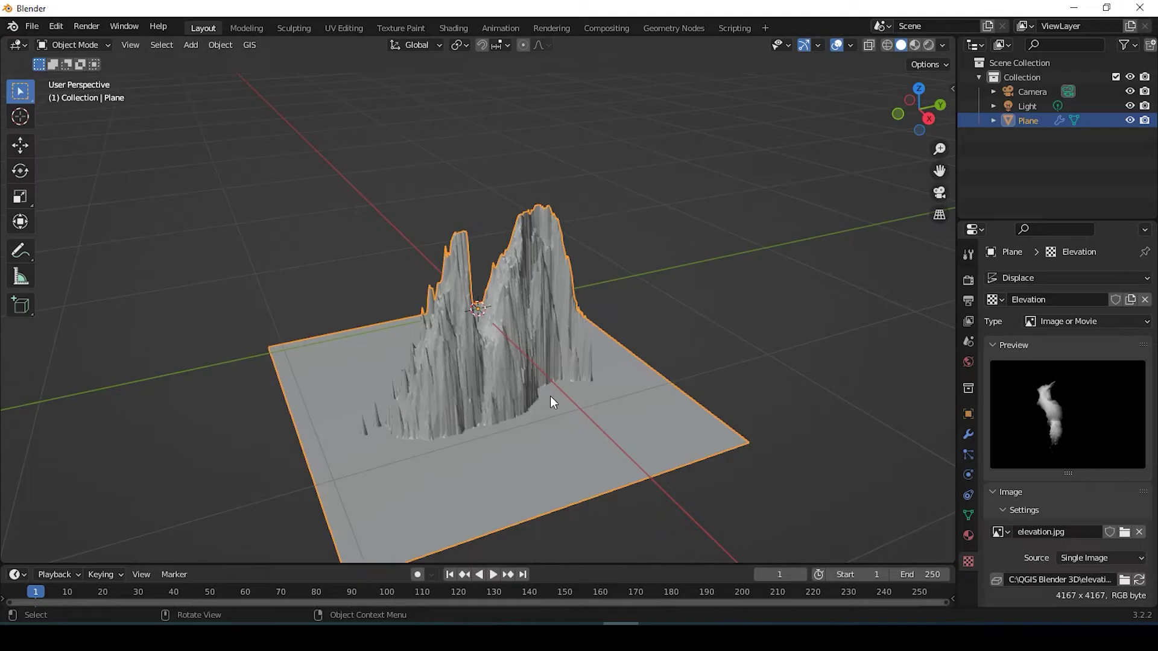
{"action": "middle_click_drag", "start_coordinate": [550, 396], "coordinate": [600, 341]}
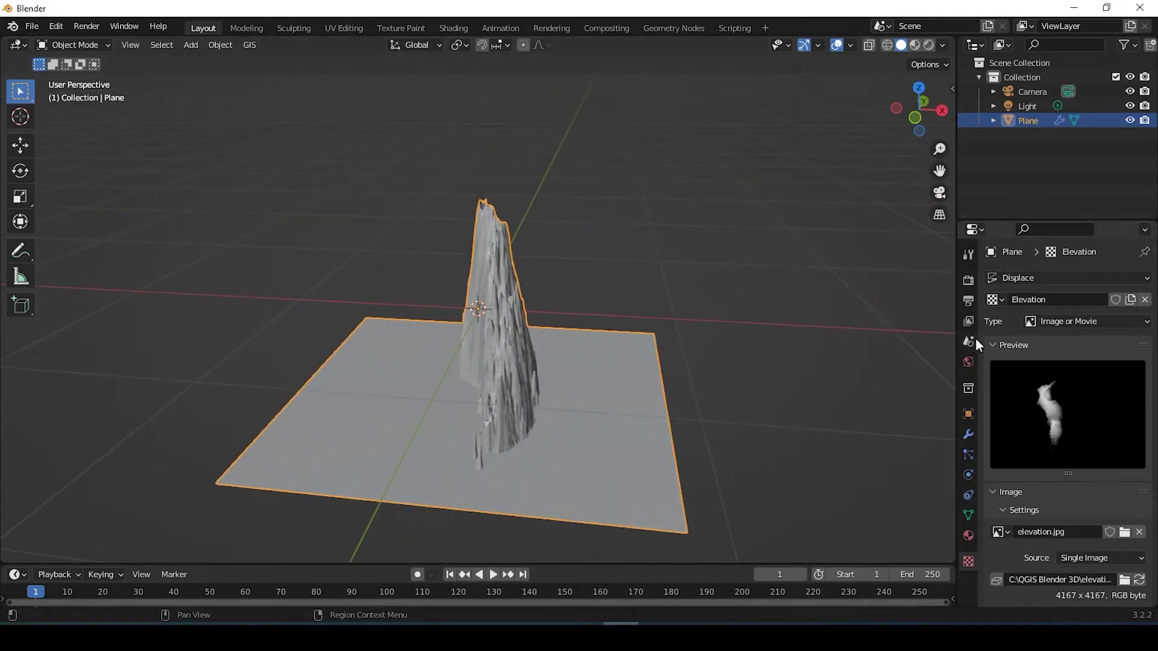
Step: Lower the Displace modifier strength step by step from 1.0 down to 0.200
{"action": "left_click", "coordinate": [969, 436]}
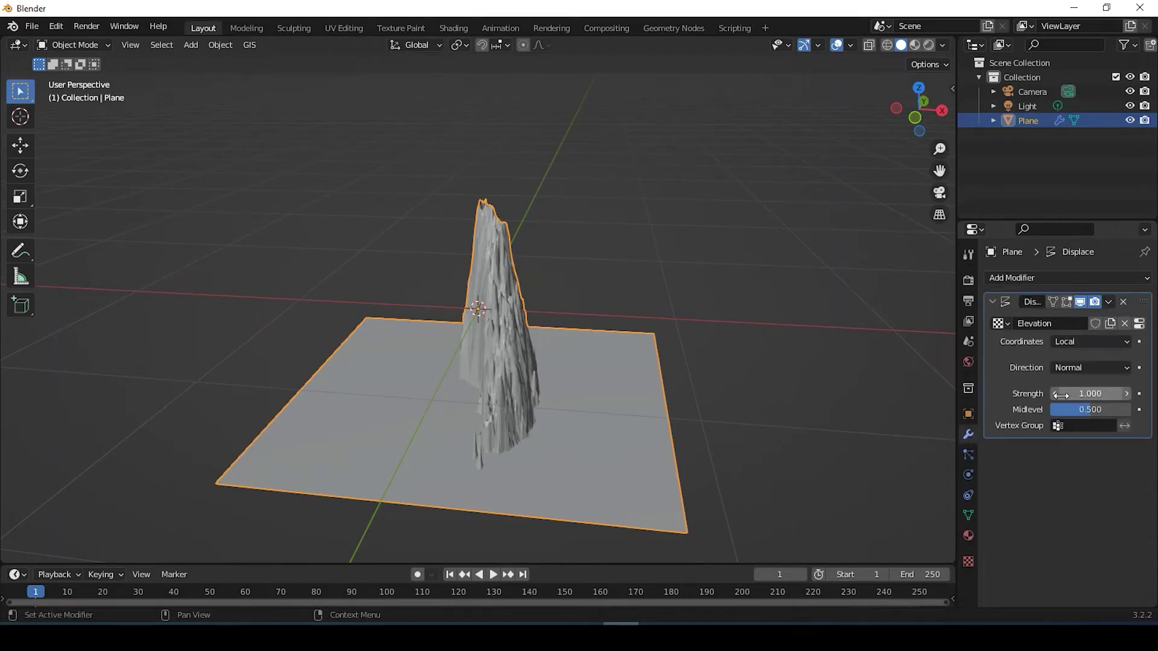
{"action": "left_click", "coordinate": [1058, 395]}
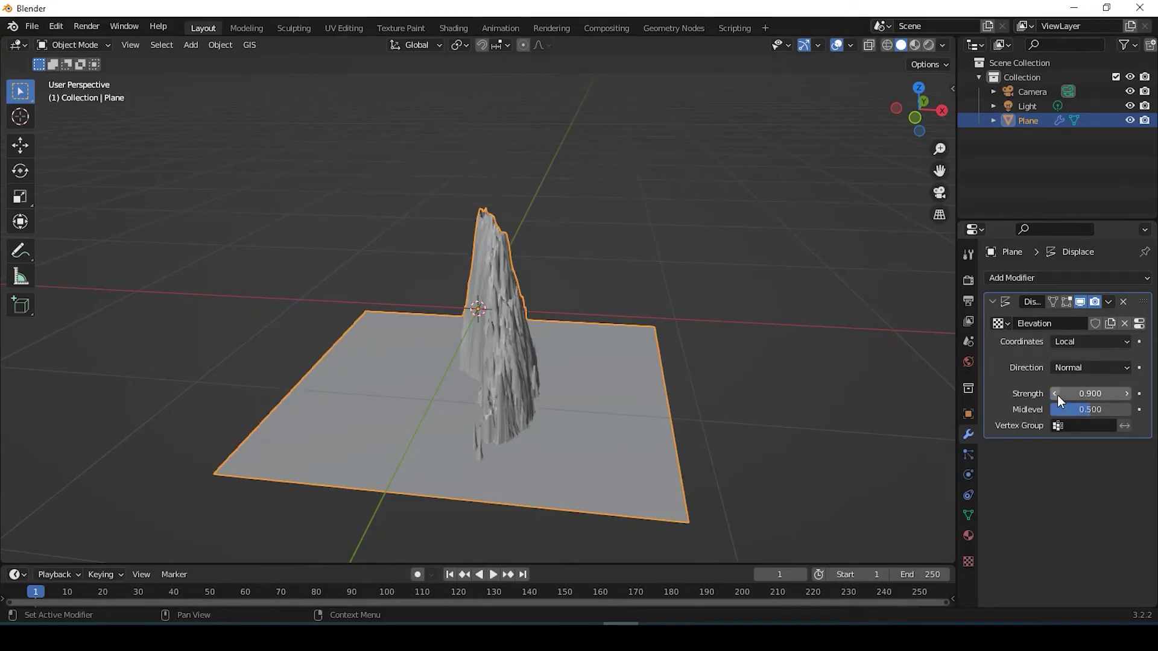
{"action": "left_click", "coordinate": [1056, 393]}
{"action": "left_click", "coordinate": [1057, 393]}
{"action": "left_click", "coordinate": [1057, 393]}
{"action": "left_click", "coordinate": [1057, 393]}
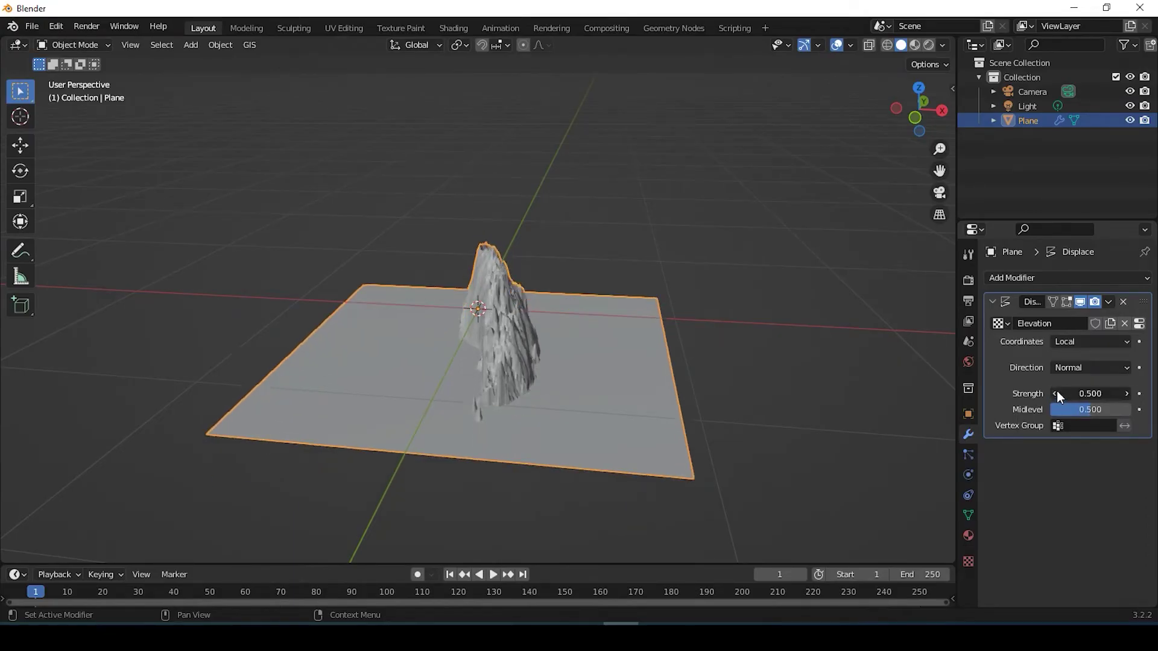
{"action": "left_click", "coordinate": [1057, 393]}
{"action": "left_click", "coordinate": [1056, 394]}
{"action": "left_click", "coordinate": [1056, 393]}
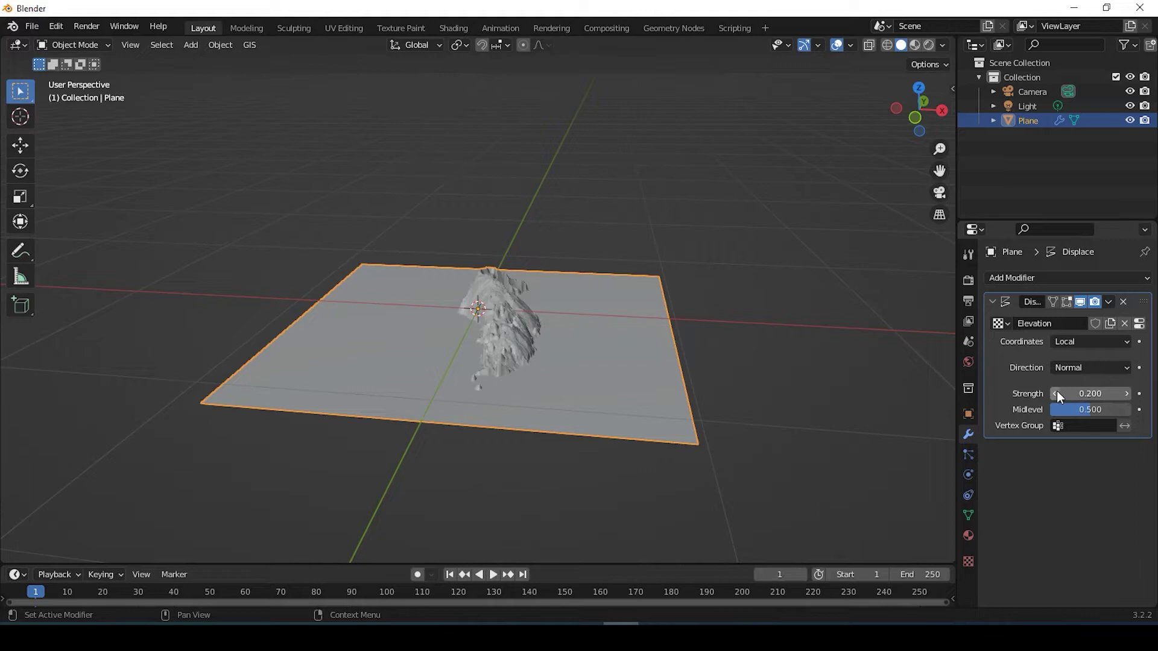
{"action": "middle_click_drag", "start_coordinate": [457, 310], "coordinate": [535, 340]}
Step: Set the Displace strength exactly to 0.15 and orbit around the flattened terrain
{"action": "left_click", "coordinate": [1102, 394]}
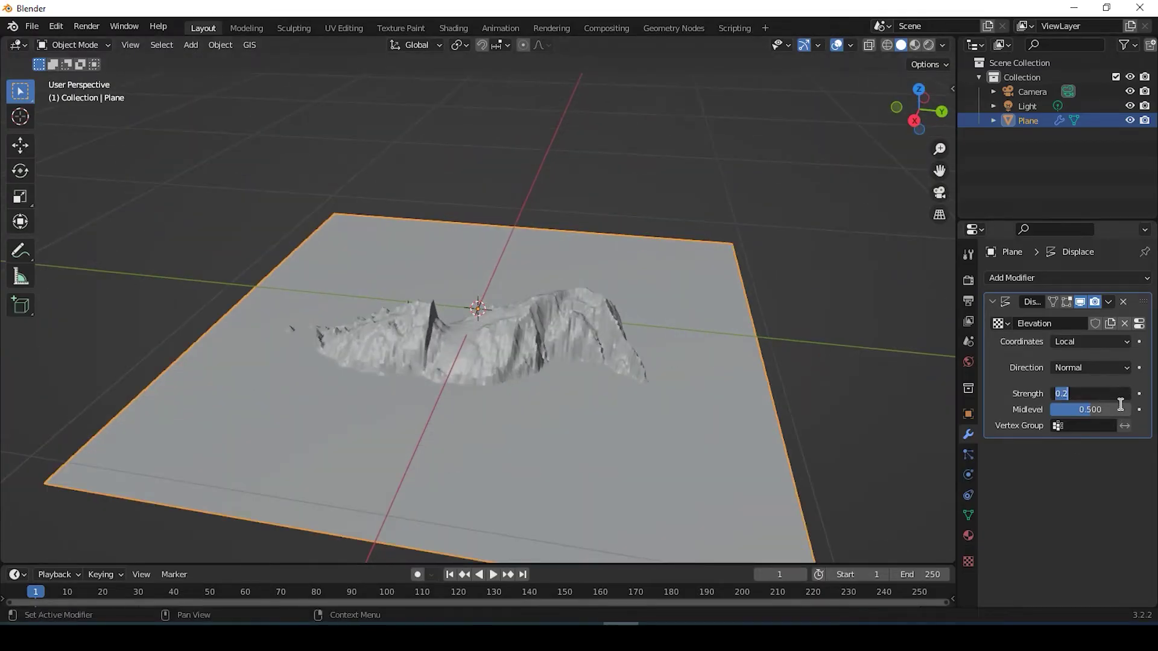
{"action": "type", "text": "0.15"}
{"action": "key", "text": "Return"}
{"action": "middle_click_drag", "start_coordinate": [750, 396], "coordinate": [524, 405]}
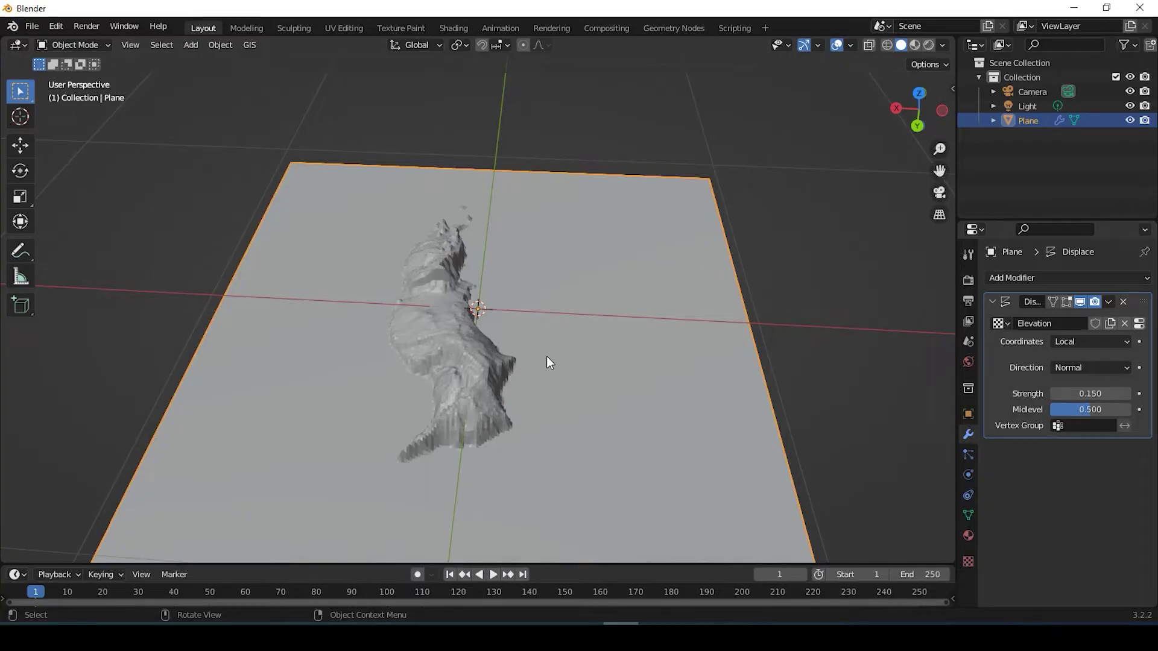
Step: Subdivide the displaced plane's mesh in Edit Mode, then return to Object Mode
{"action": "middle_click_drag", "start_coordinate": [549, 349], "coordinate": [581, 323]}
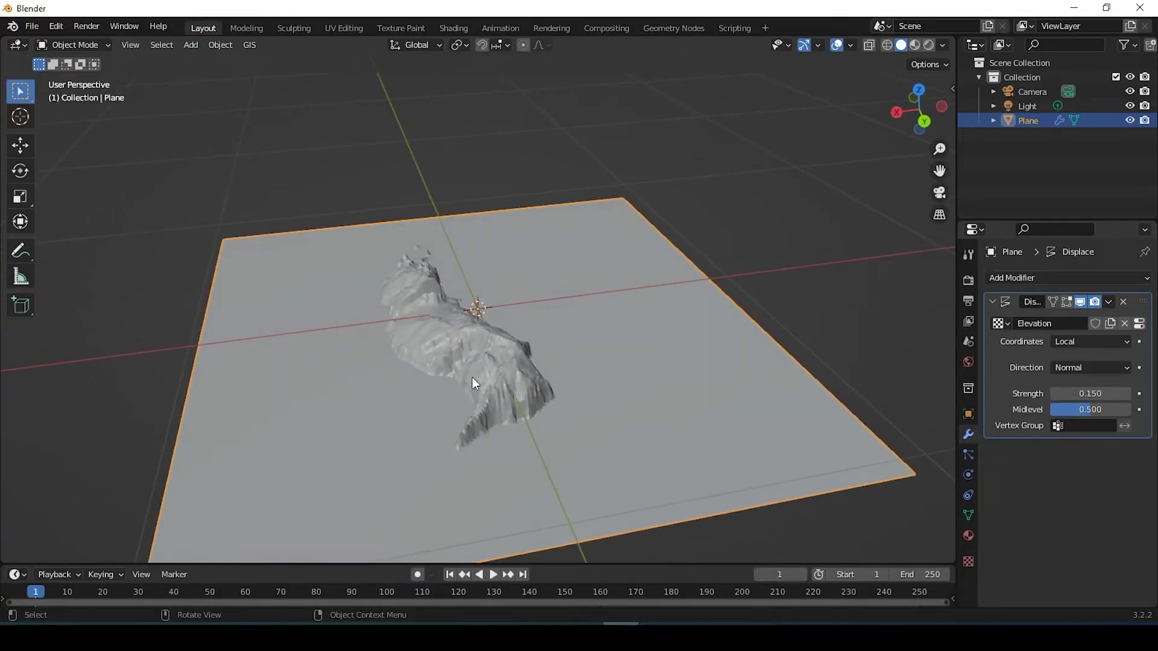
{"action": "scroll", "coordinate": [469, 378], "scroll_direction": "up", "scroll_amount": 5}
{"action": "middle_click_drag", "start_coordinate": [462, 437], "coordinate": [550, 419]}
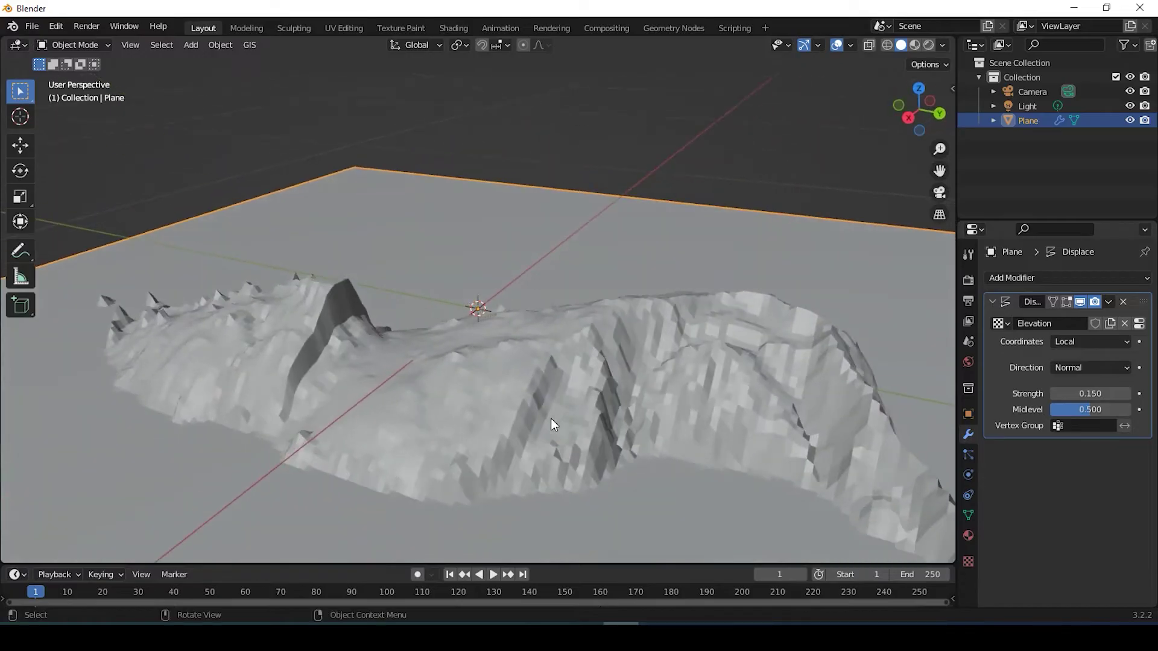
{"action": "scroll", "coordinate": [551, 446], "scroll_direction": "down", "scroll_amount": 2}
{"action": "scroll", "coordinate": [556, 444], "scroll_direction": "down", "scroll_amount": 2}
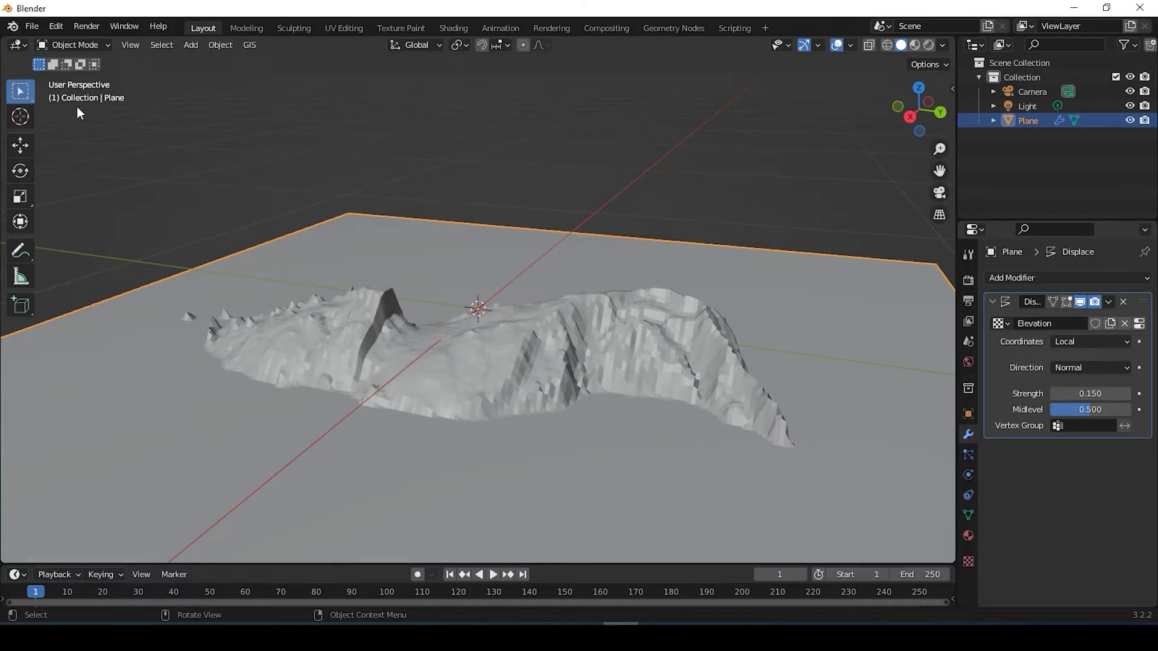
{"action": "left_click", "coordinate": [100, 43]}
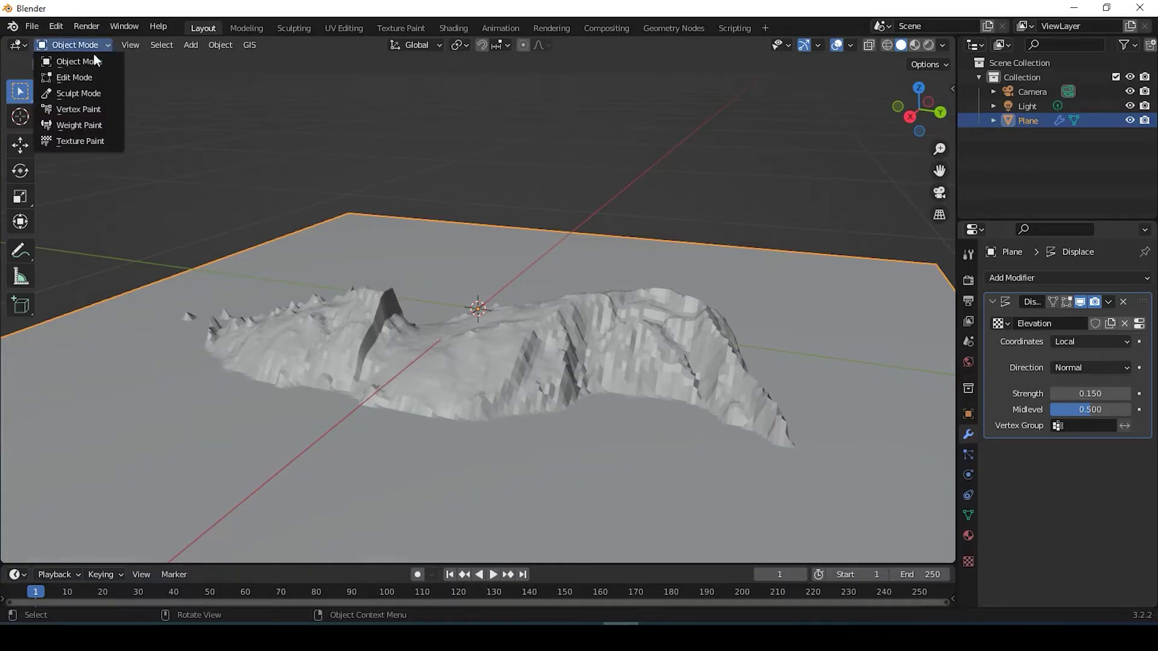
{"action": "left_click", "coordinate": [87, 77]}
{"action": "right_click", "coordinate": [451, 281]}
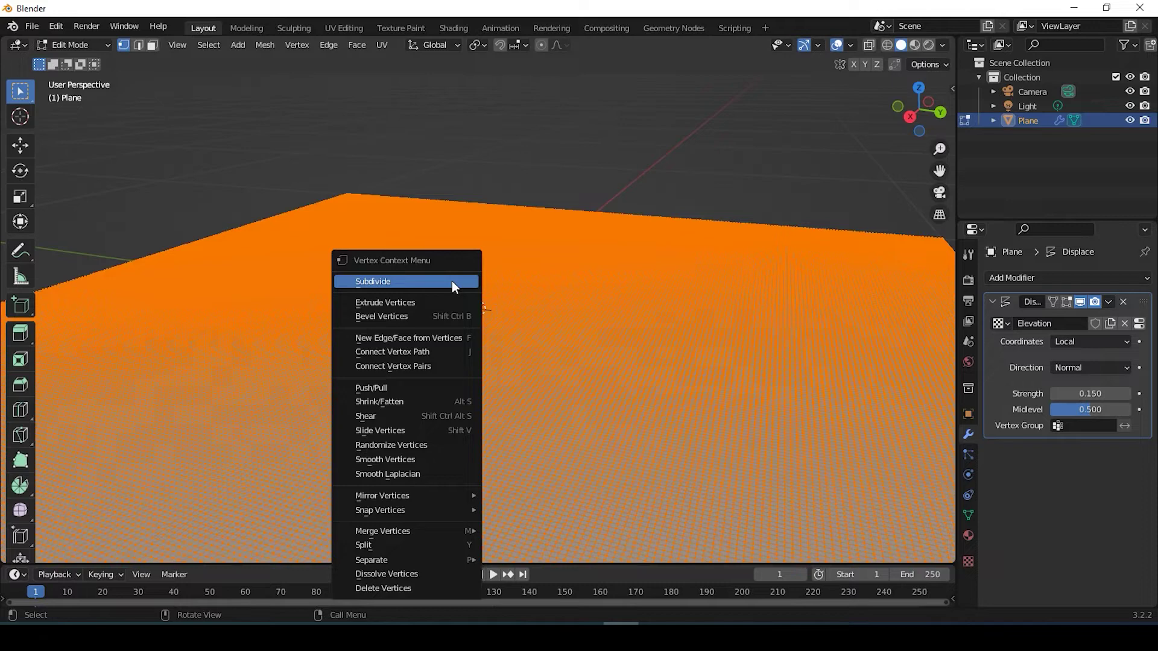
{"action": "left_click", "coordinate": [451, 281]}
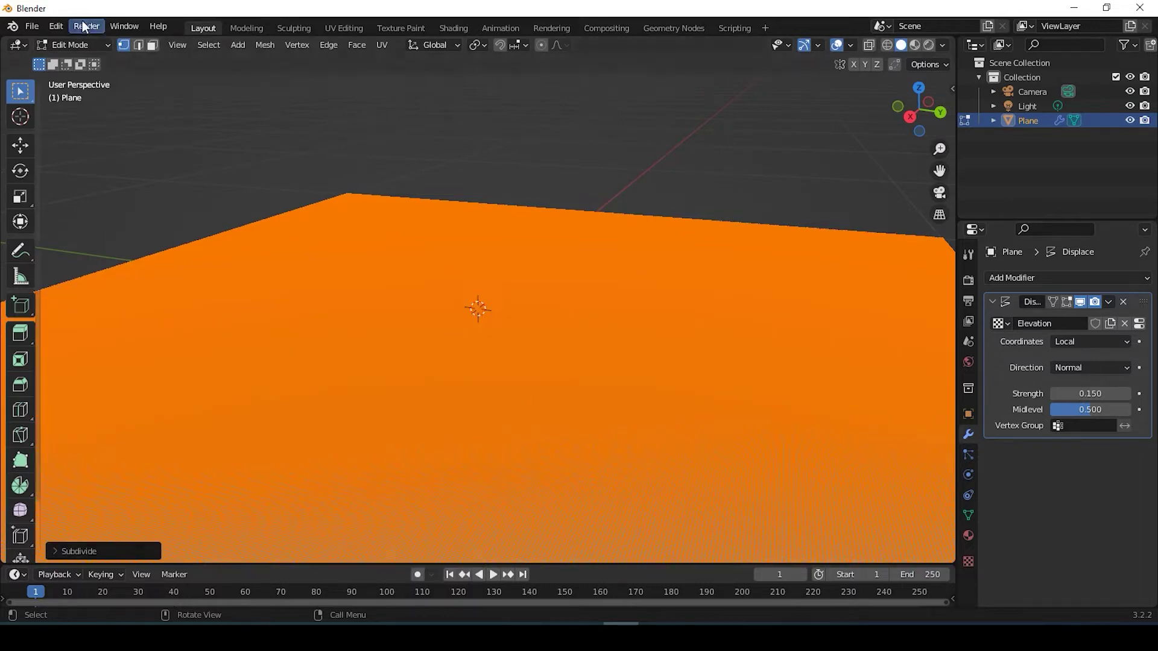
{"action": "left_click", "coordinate": [85, 45]}
{"action": "left_click", "coordinate": [82, 57]}
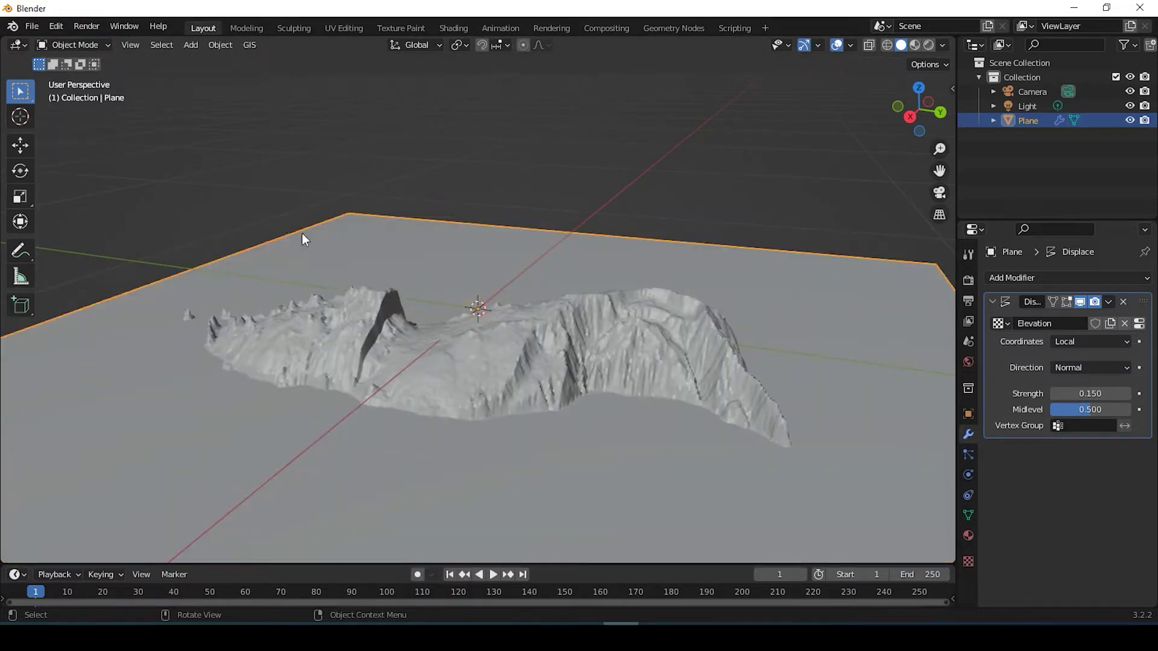
Step: Apply Shade Smooth to the terrain plane and orbit to inspect the smoother relief
{"action": "middle_click_drag", "start_coordinate": [490, 351], "coordinate": [487, 385]}
{"action": "right_click", "coordinate": [609, 276]}
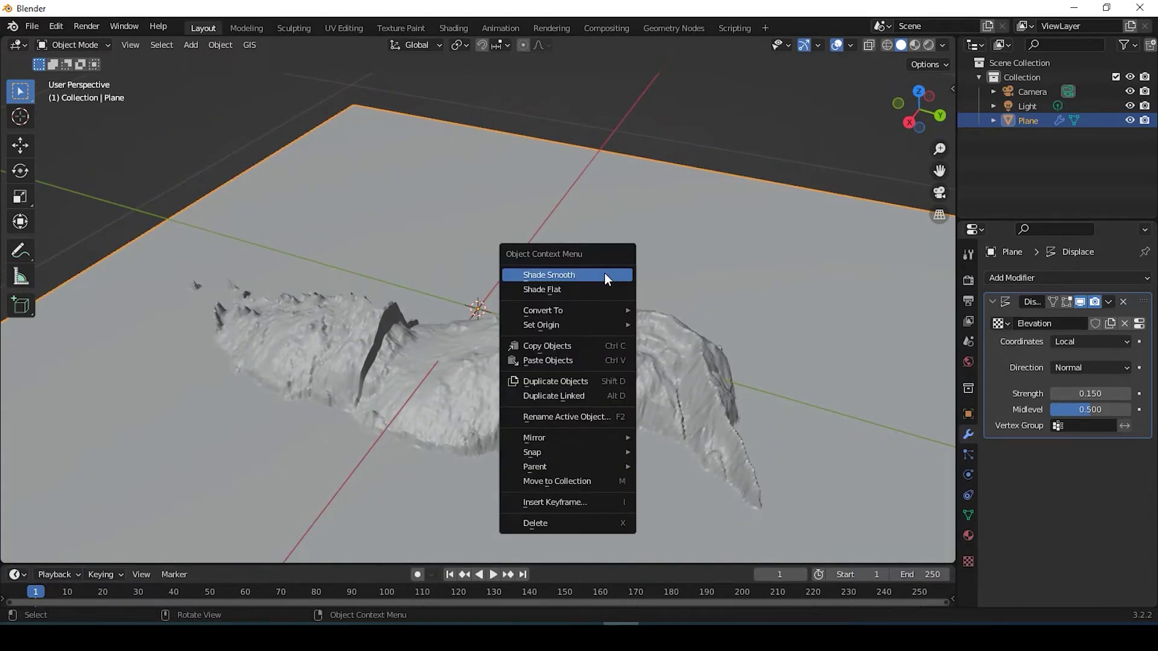
{"action": "left_click", "coordinate": [553, 276]}
{"action": "middle_click_drag", "start_coordinate": [444, 393], "coordinate": [583, 419]}
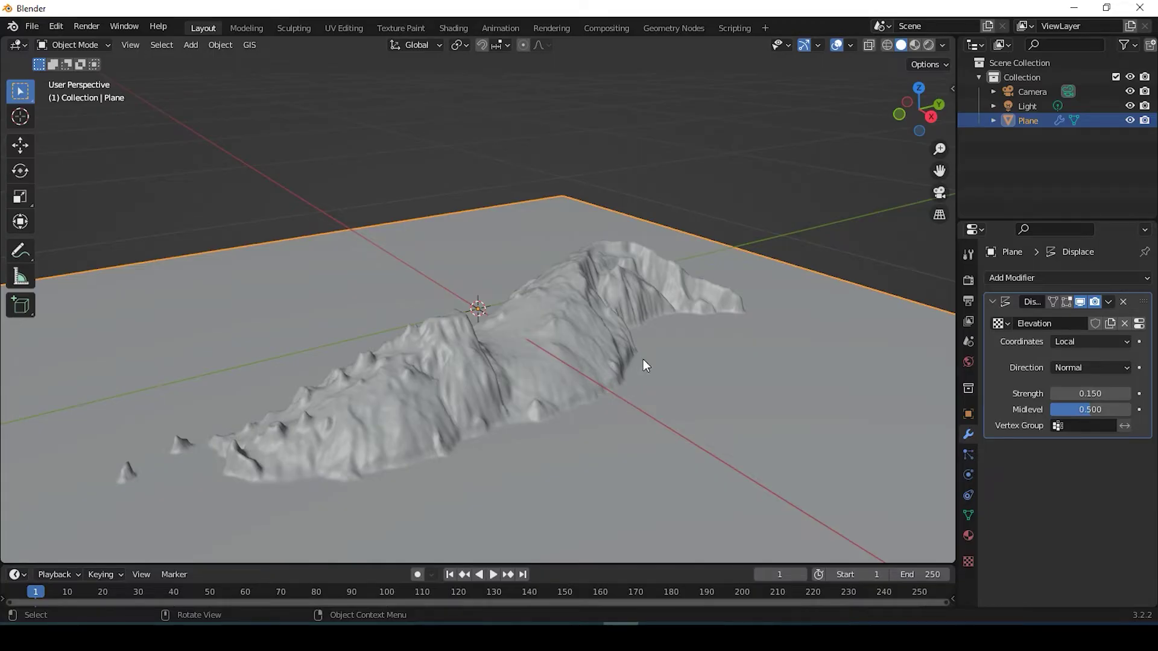
{"action": "middle_click_drag", "start_coordinate": [643, 360], "coordinate": [627, 382]}
{"action": "middle_click_drag", "start_coordinate": [798, 395], "coordinate": [669, 418]}
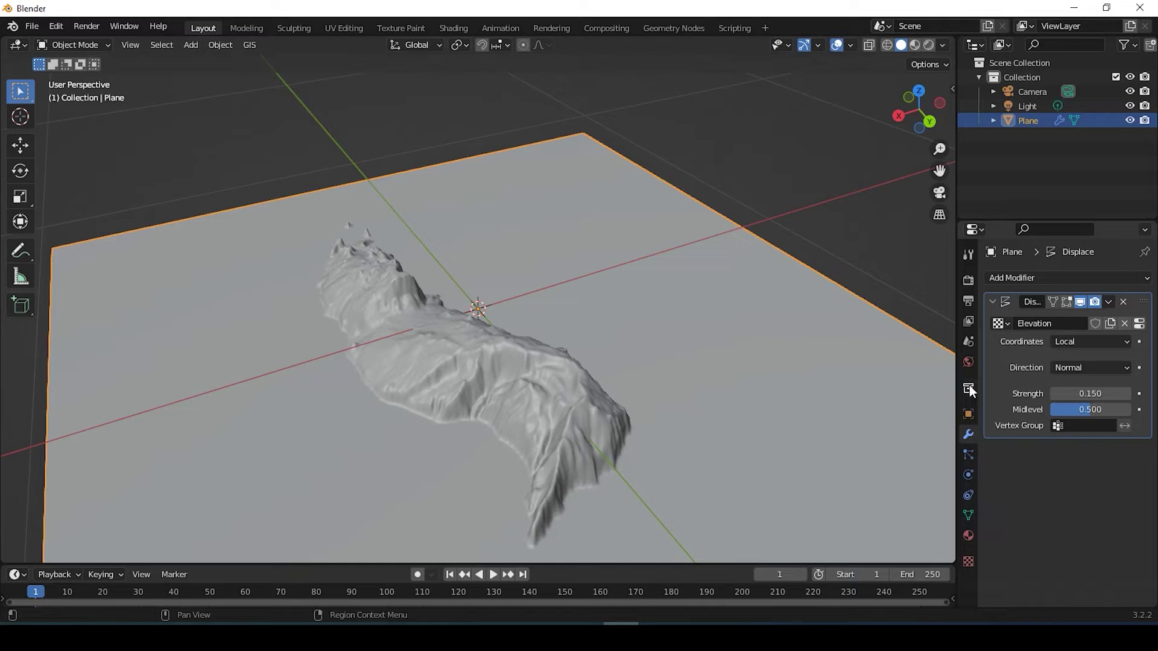
Step: Add Material.001 to the plane and link an Image Texture node to its Base Color
{"action": "left_click", "coordinate": [968, 537]}
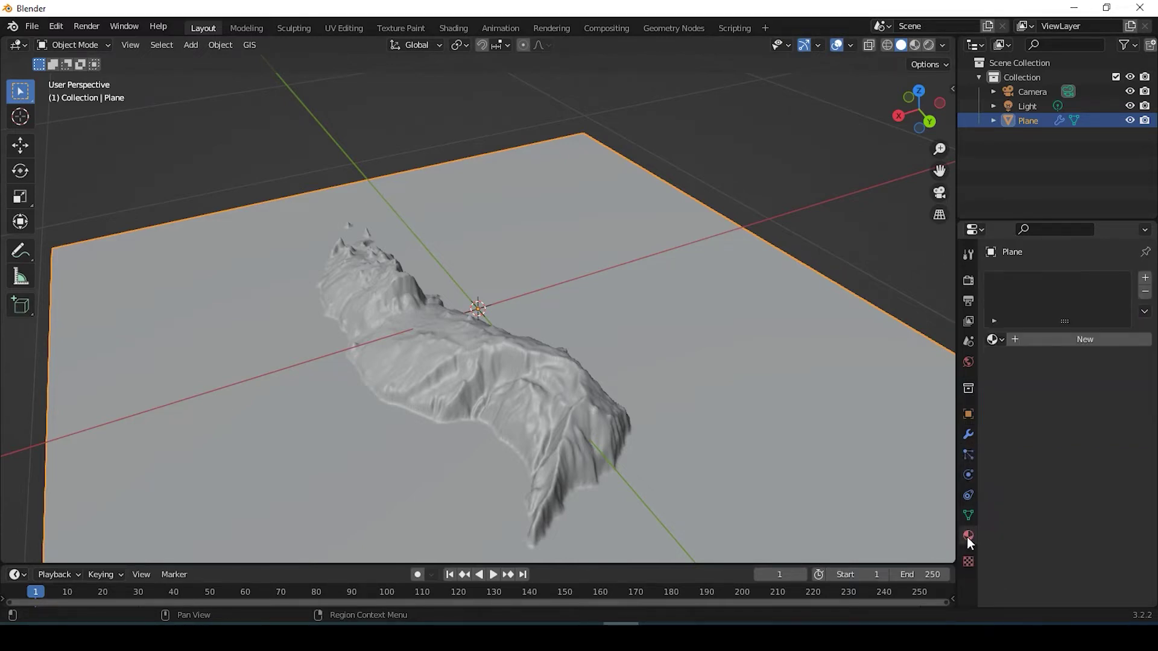
{"action": "left_click", "coordinate": [1046, 339]}
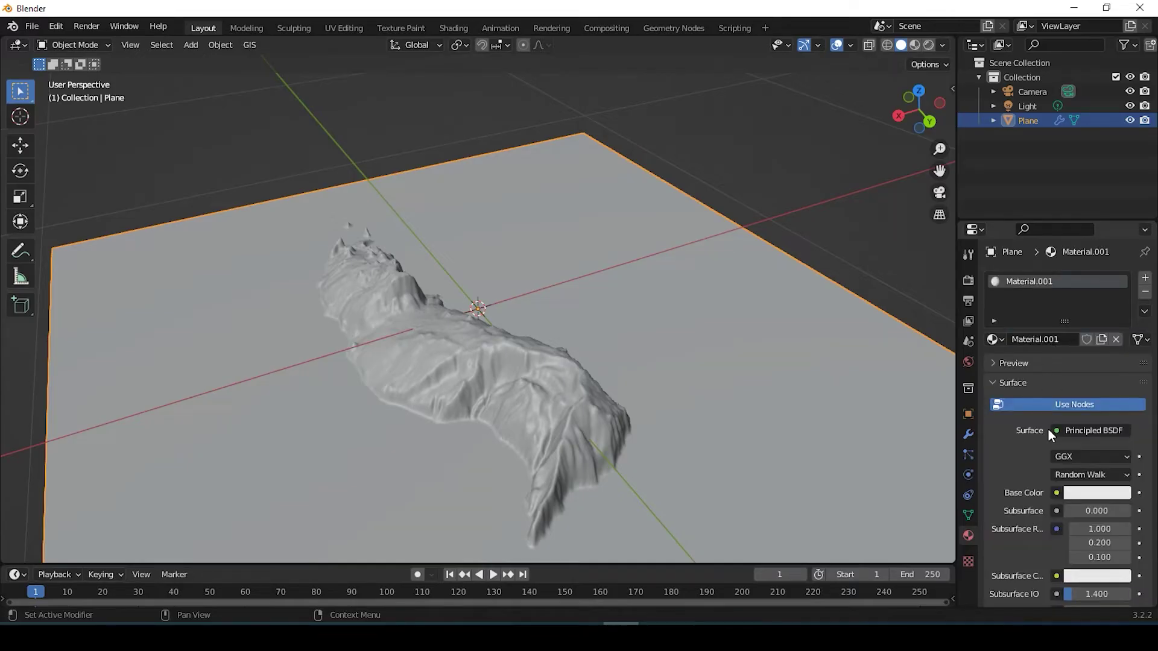
{"action": "scroll", "coordinate": [1018, 431], "scroll_direction": "down", "scroll_amount": 1}
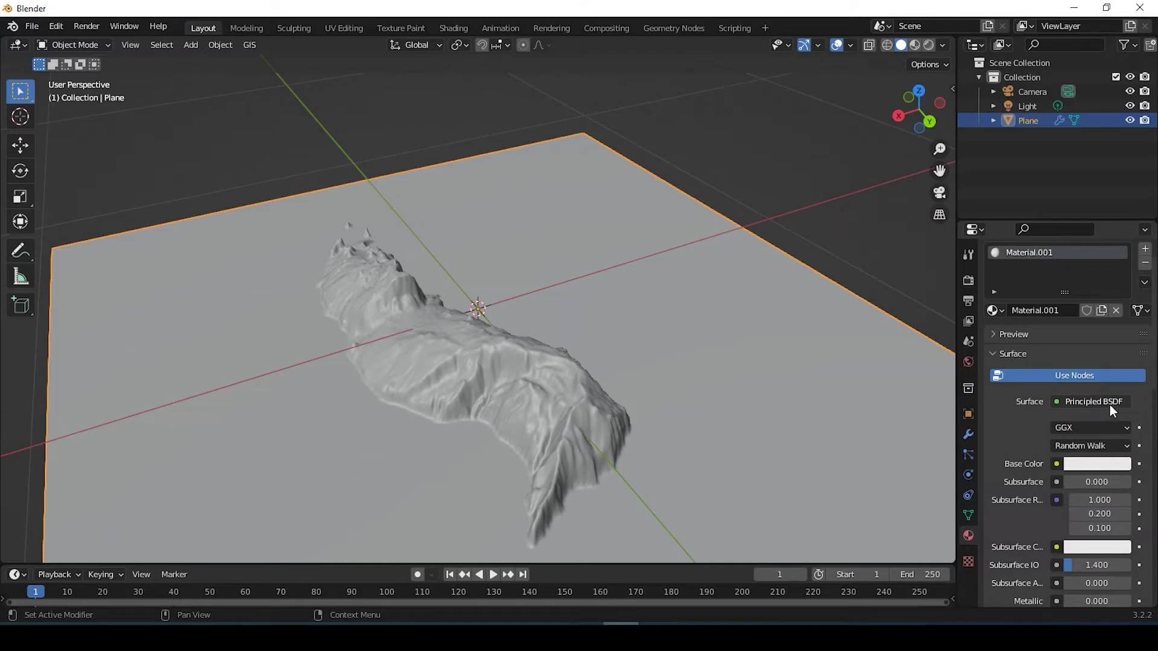
{"action": "left_click", "coordinate": [1056, 463]}
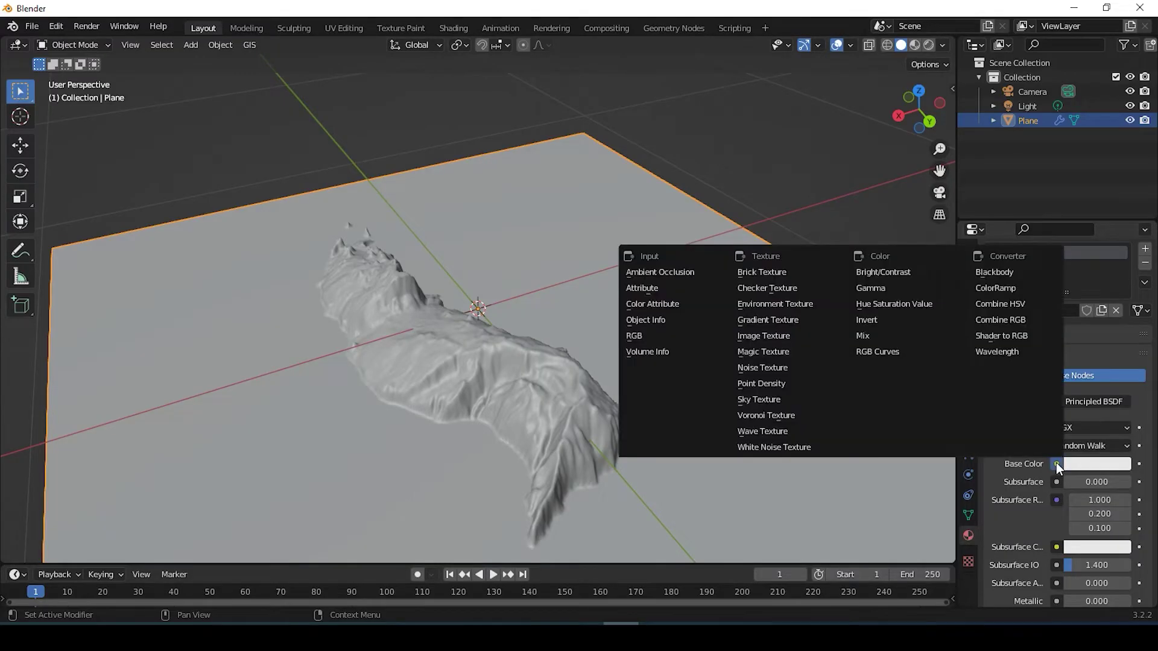
{"action": "left_click", "coordinate": [758, 335]}
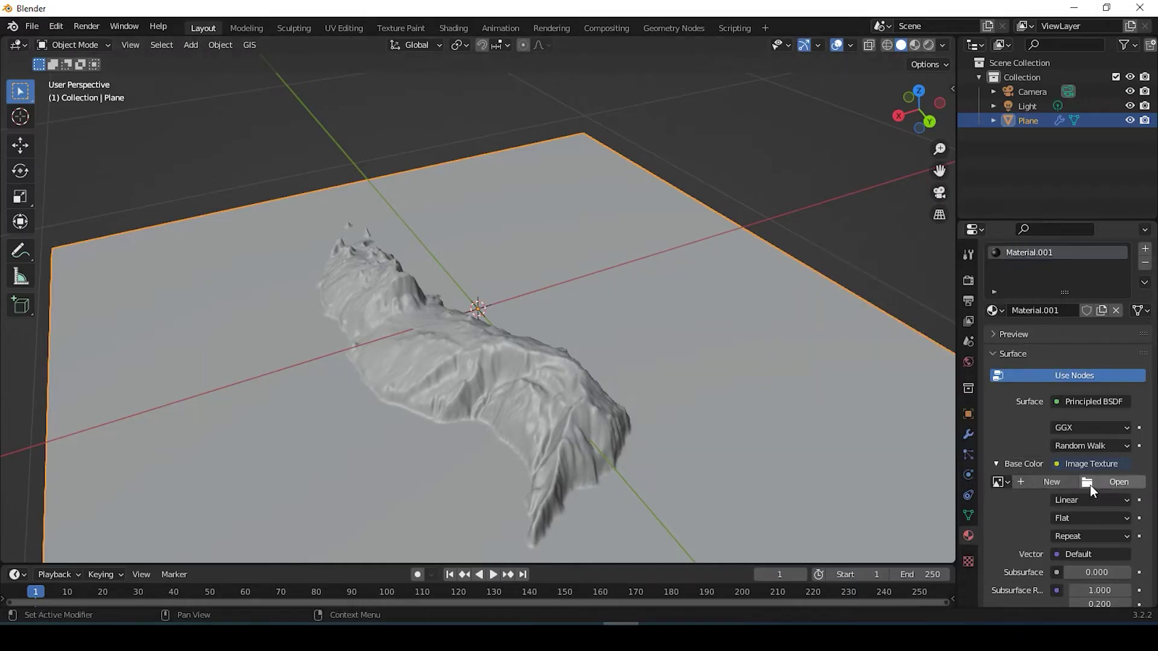
Step: Load map.jpg into the Image Texture node driving the Base Color
{"action": "left_click", "coordinate": [1107, 481]}
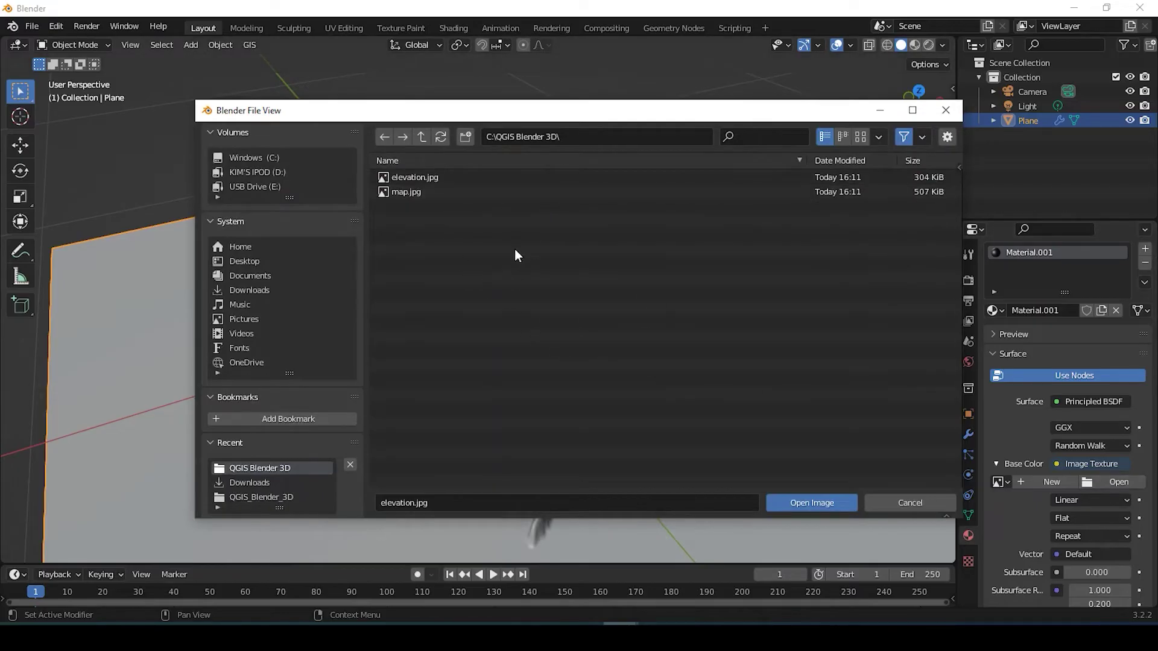
{"action": "left_click", "coordinate": [399, 193]}
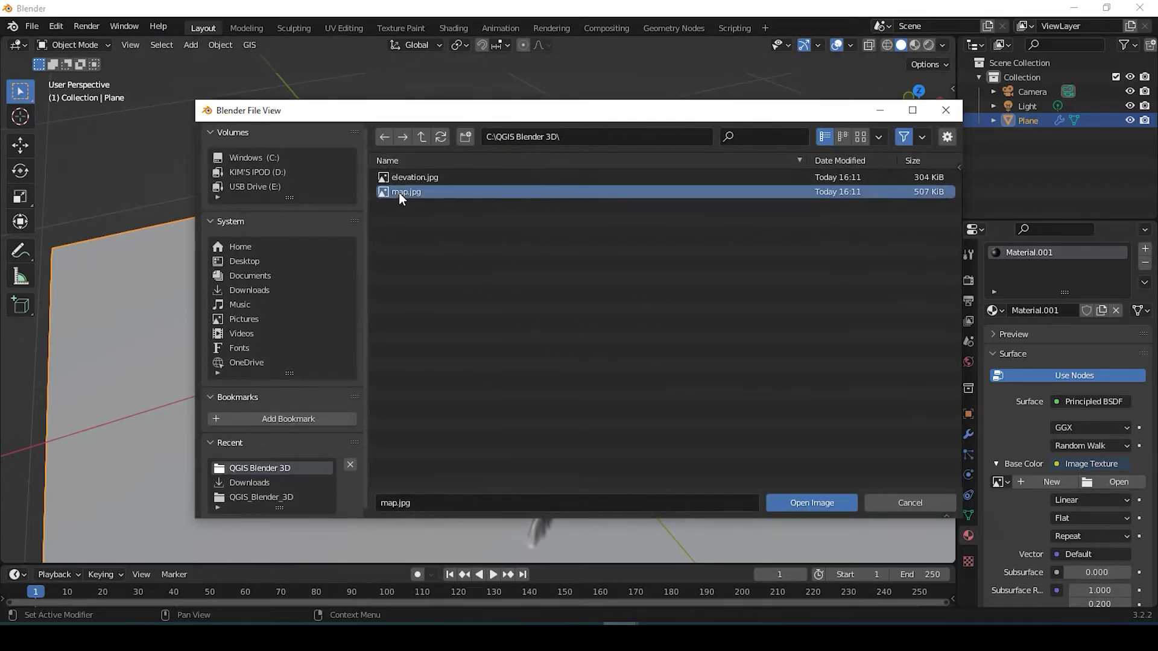
{"action": "left_click", "coordinate": [822, 502]}
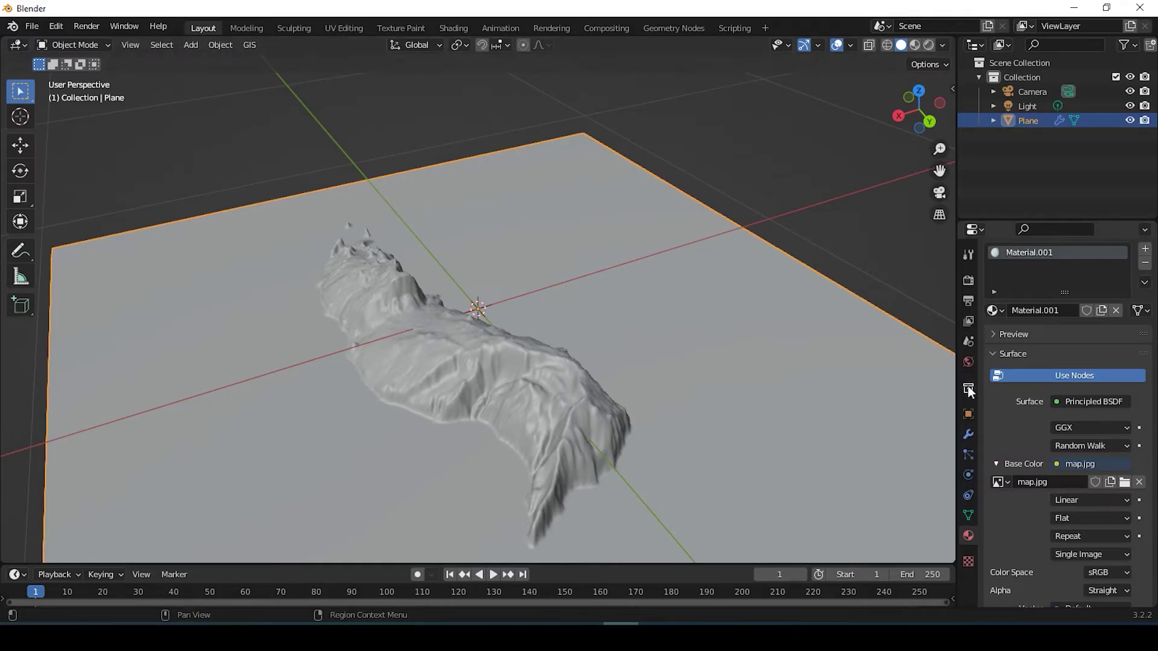
Step: Change the render engine from Eevee to Cycles in Render Properties
{"action": "left_click", "coordinate": [968, 281]}
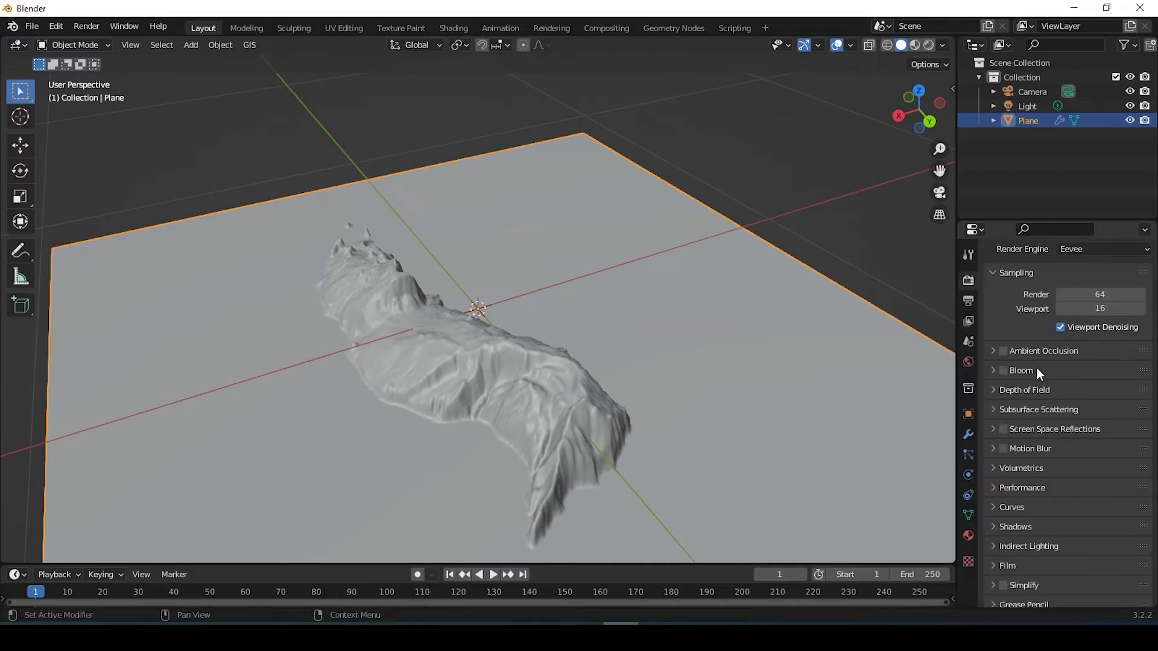
{"action": "scroll", "coordinate": [1043, 363], "scroll_direction": "up", "scroll_amount": 2}
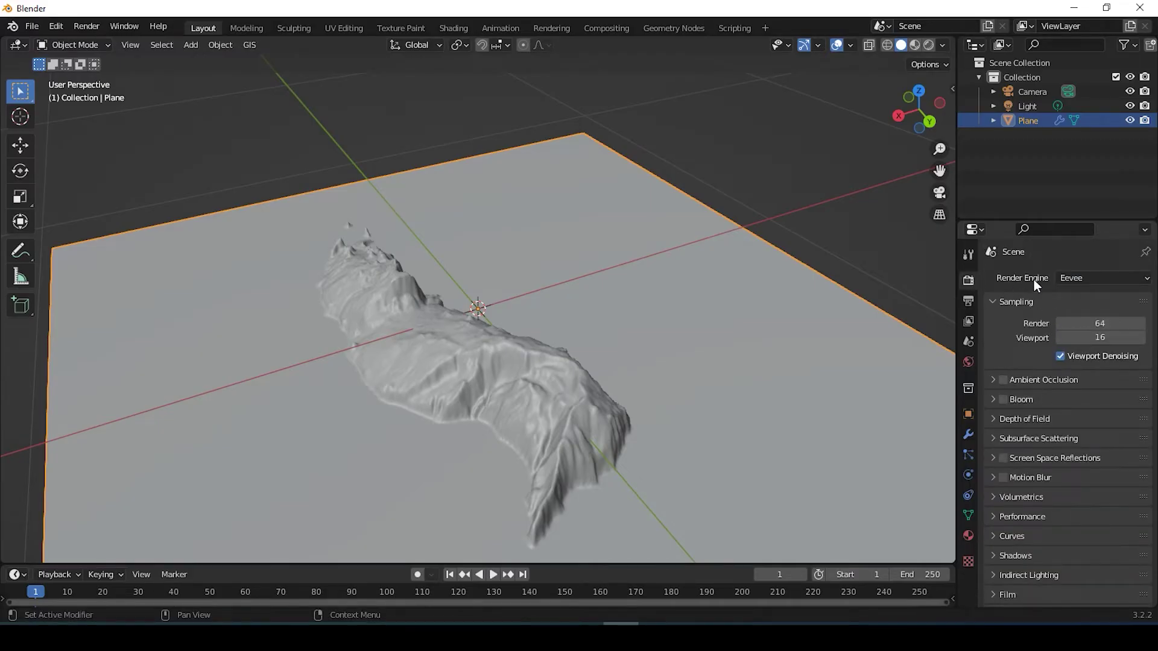
{"action": "left_click", "coordinate": [1075, 278]}
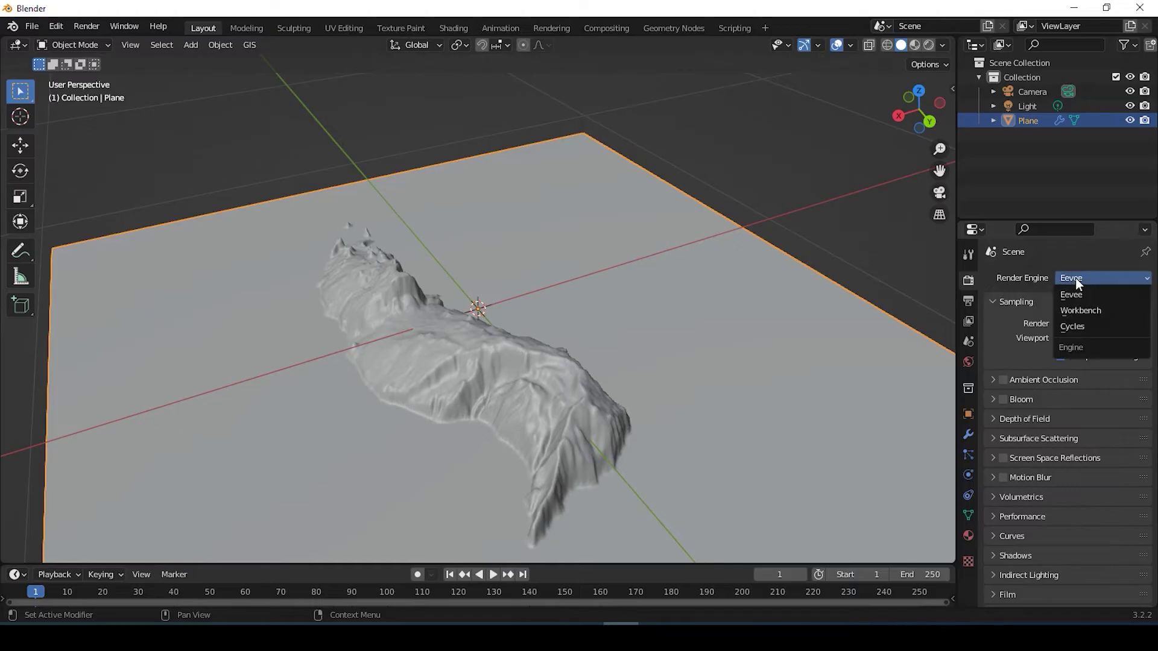
{"action": "left_click", "coordinate": [1080, 326]}
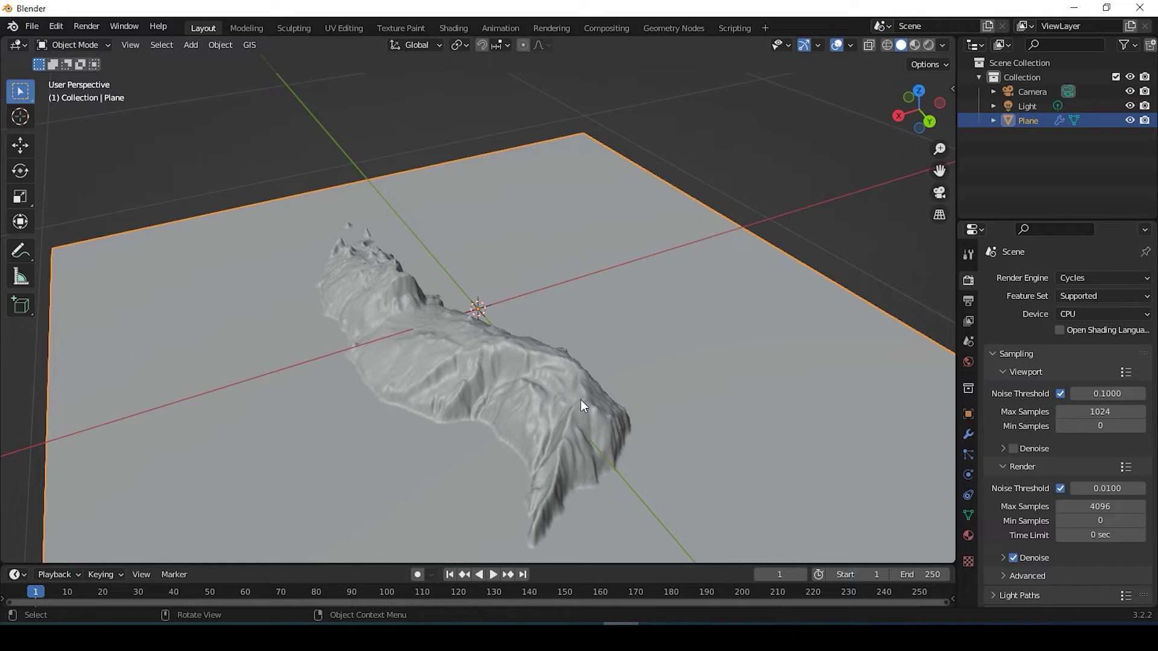
{"action": "left_click", "coordinate": [928, 47]}
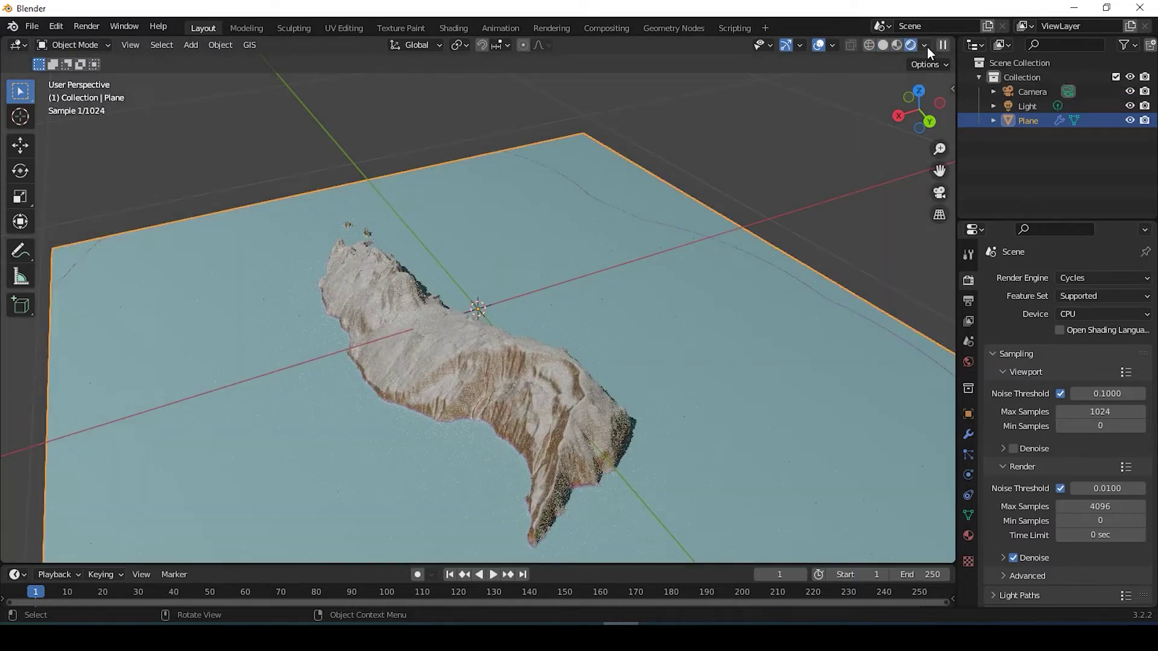
{"action": "middle_click_drag", "start_coordinate": [663, 331], "coordinate": [520, 364]}
{"action": "scroll", "coordinate": [523, 371], "scroll_direction": "up", "scroll_amount": 3}
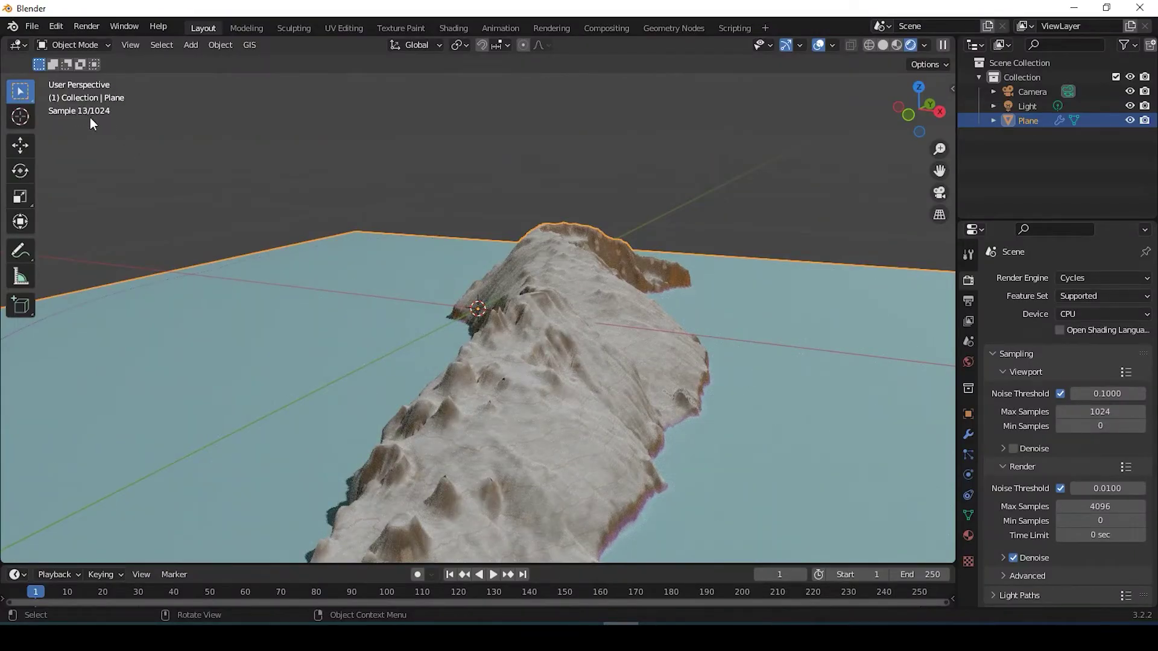
{"action": "middle_click_drag", "start_coordinate": [304, 342], "coordinate": [595, 433]}
{"action": "scroll", "coordinate": [596, 432], "scroll_direction": "down", "scroll_amount": 2}
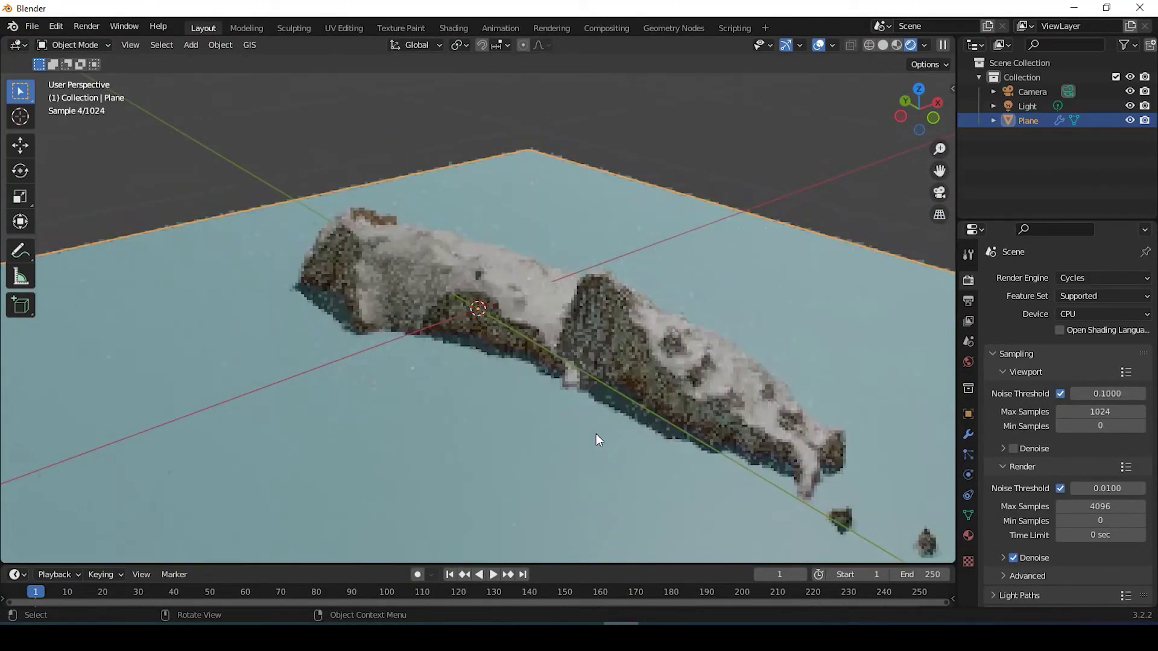
{"action": "middle_click_drag", "start_coordinate": [704, 428], "coordinate": [743, 410]}
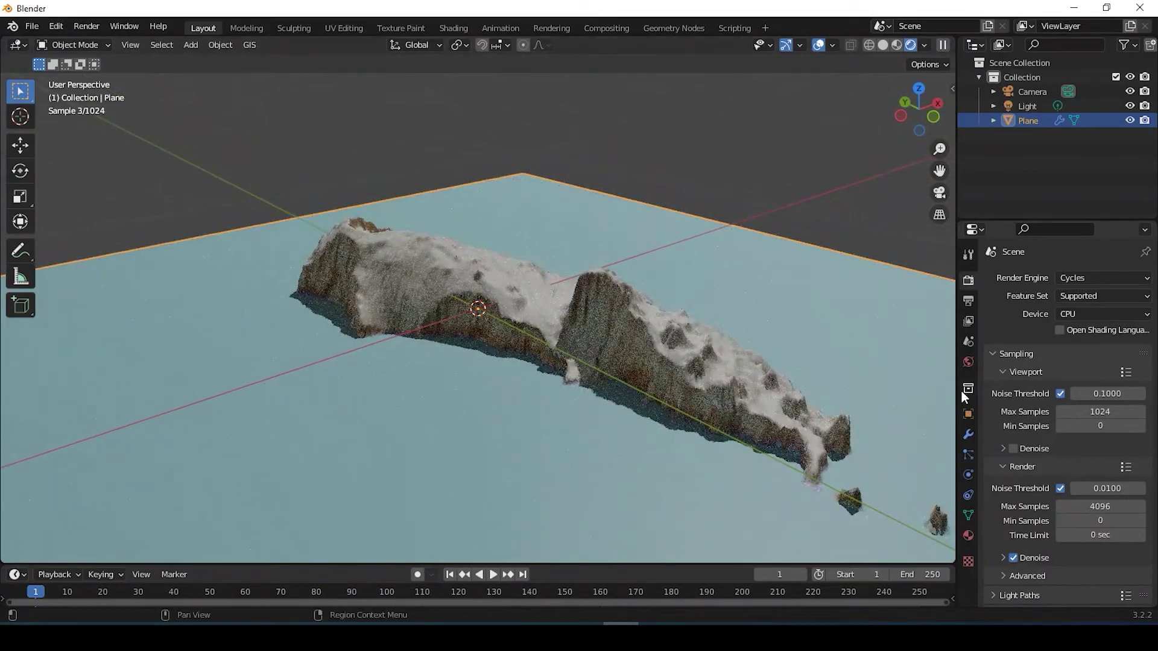
Step: Try a Displace modifier Strength of 0.12, viewing the island from nearly top-down
{"action": "left_click", "coordinate": [968, 436]}
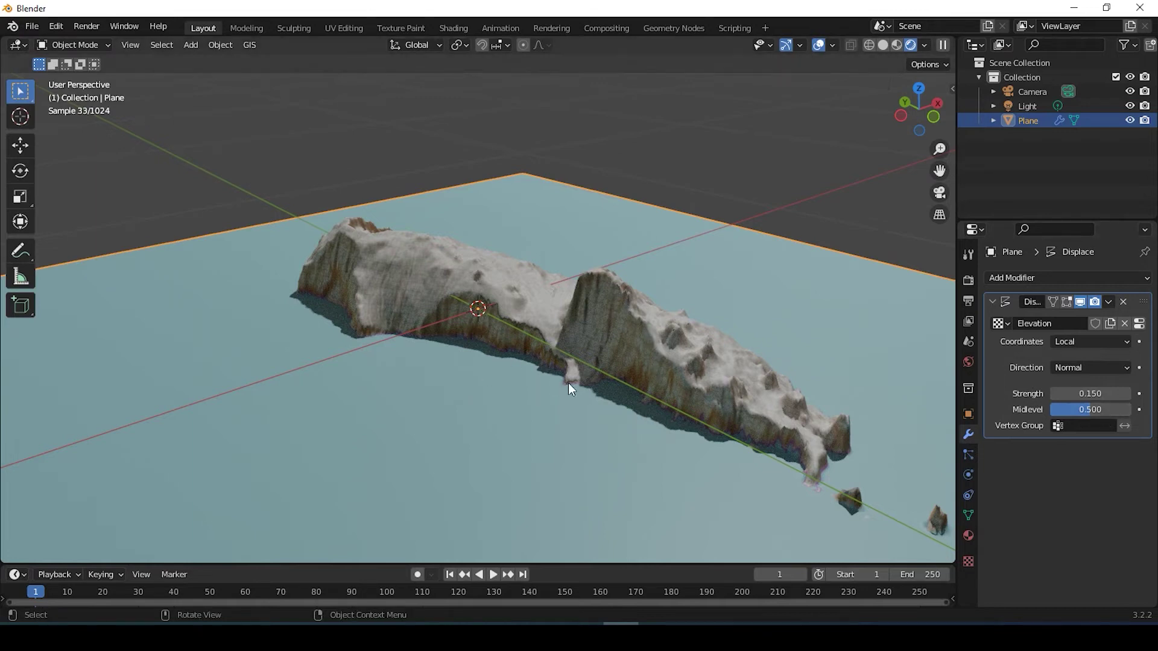
{"action": "left_click", "coordinate": [1097, 395]}
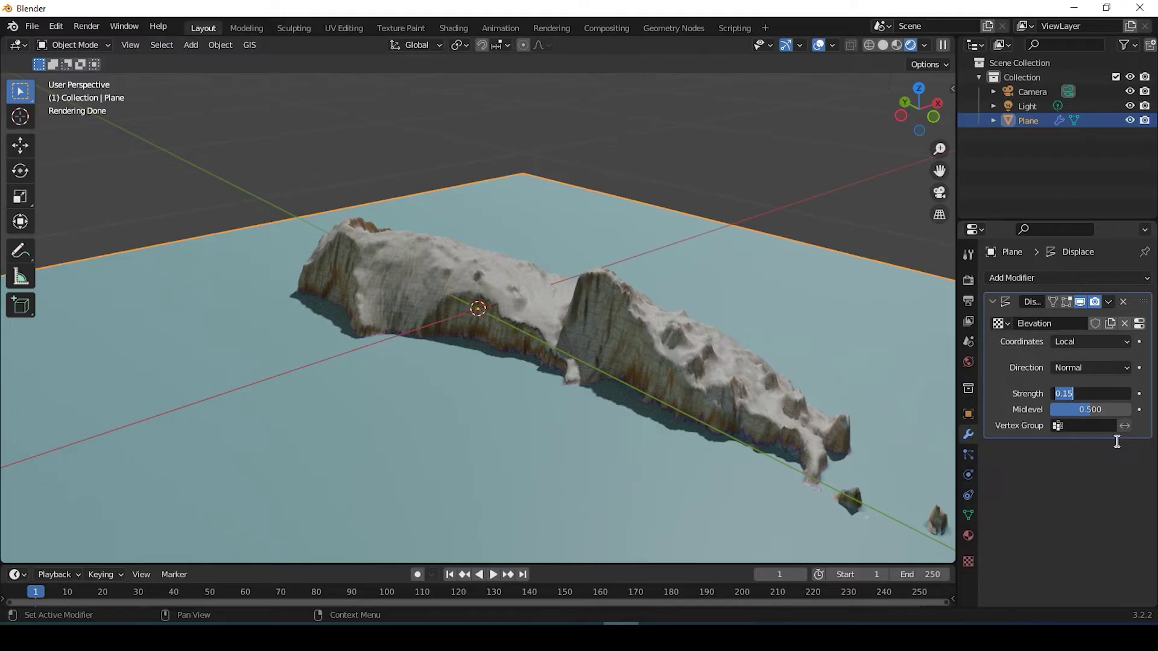
{"action": "key", "text": "BackSpace"}
{"action": "type", "text": "0.12"}
{"action": "key", "text": "Return"}
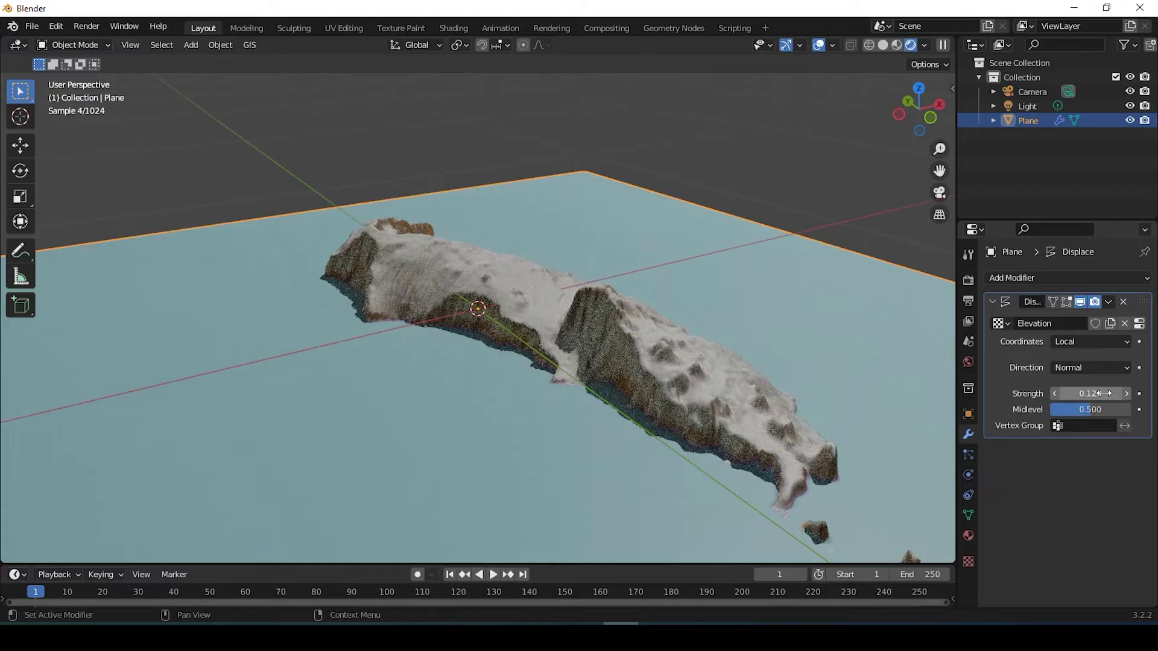
{"action": "middle_click_drag", "start_coordinate": [558, 381], "coordinate": [577, 410]}
{"action": "scroll", "coordinate": [588, 371], "scroll_direction": "up", "scroll_amount": 2}
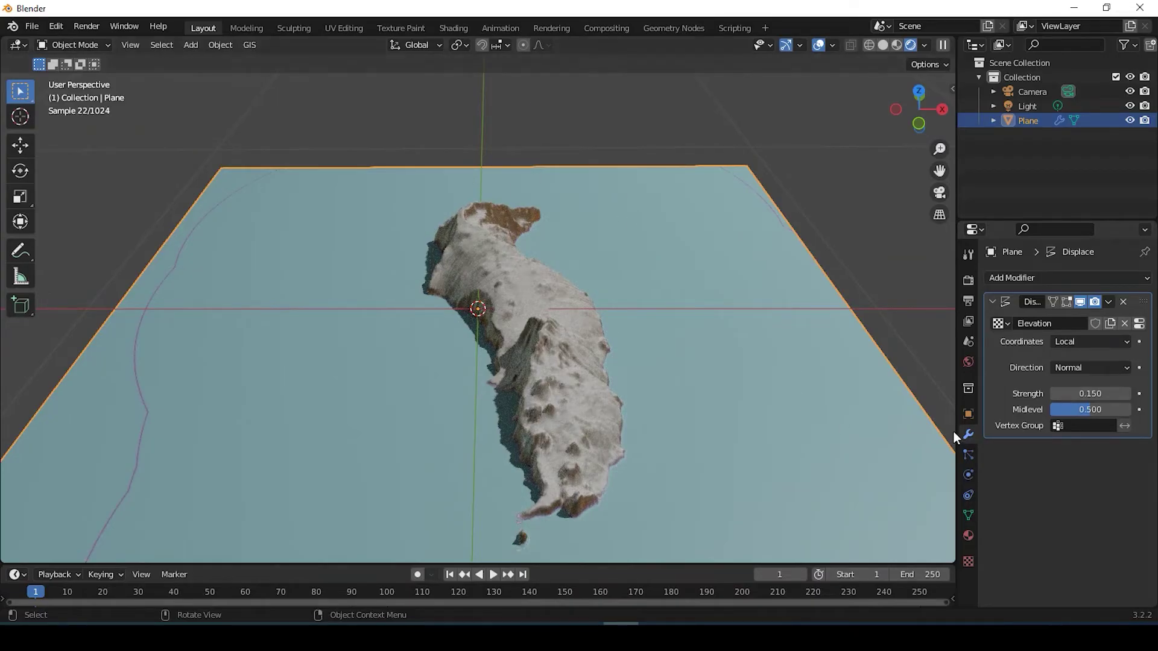
Step: Link a Sky Texture to the World Color in World Properties
{"action": "left_click", "coordinate": [967, 364]}
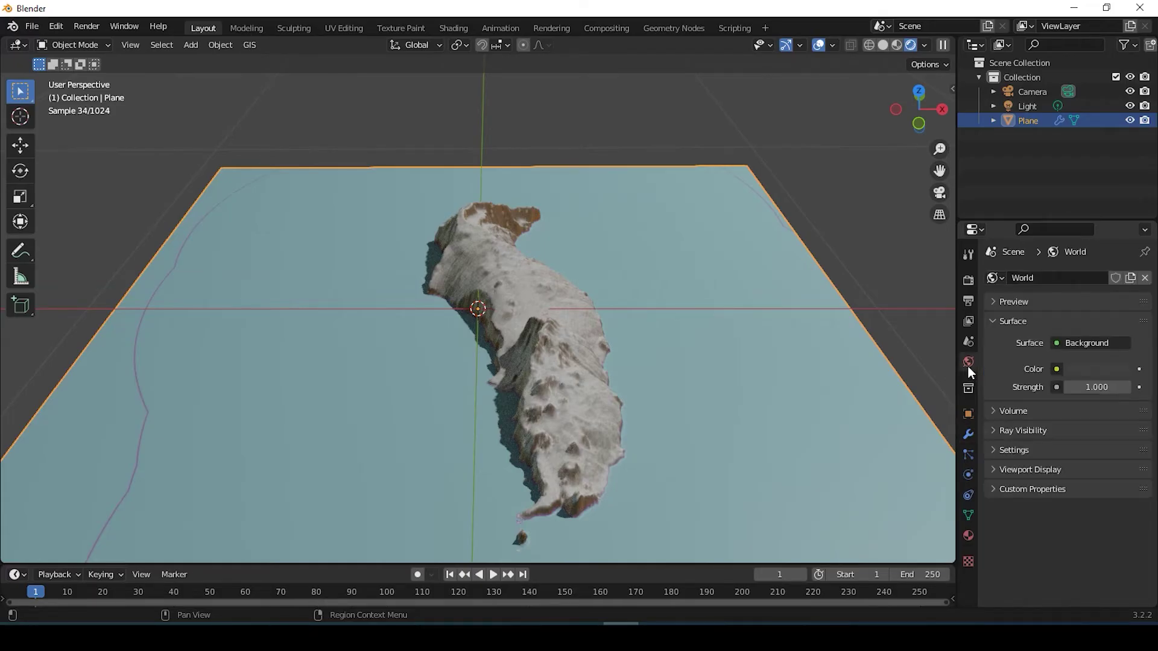
{"action": "left_click", "coordinate": [1057, 369]}
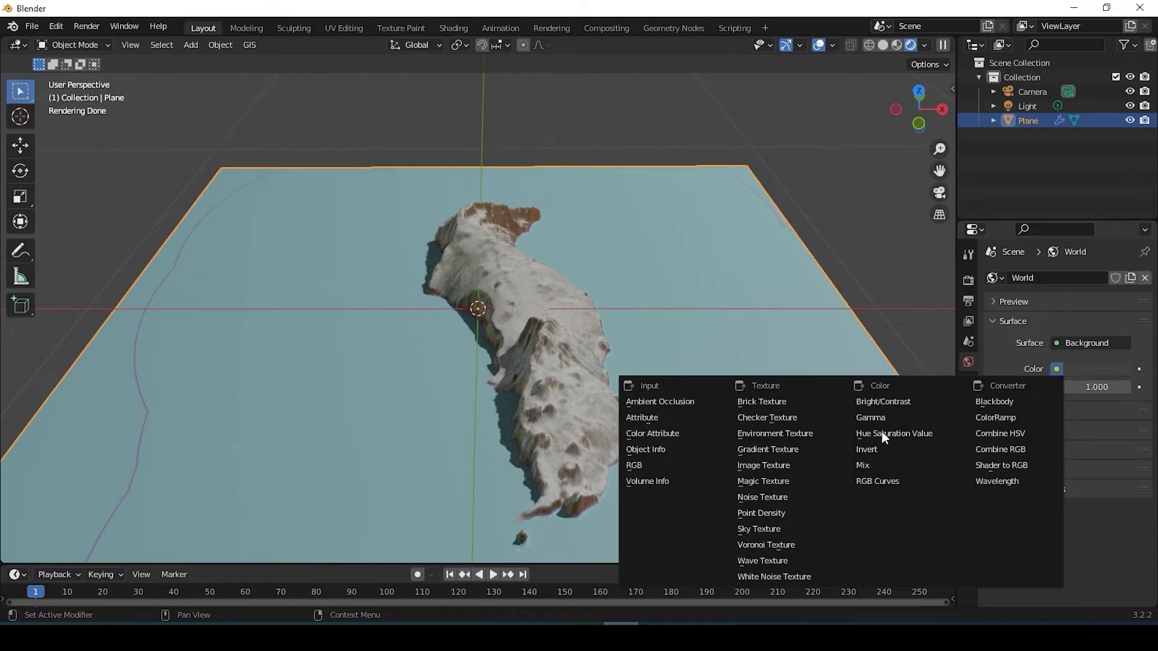
{"action": "left_click", "coordinate": [760, 530]}
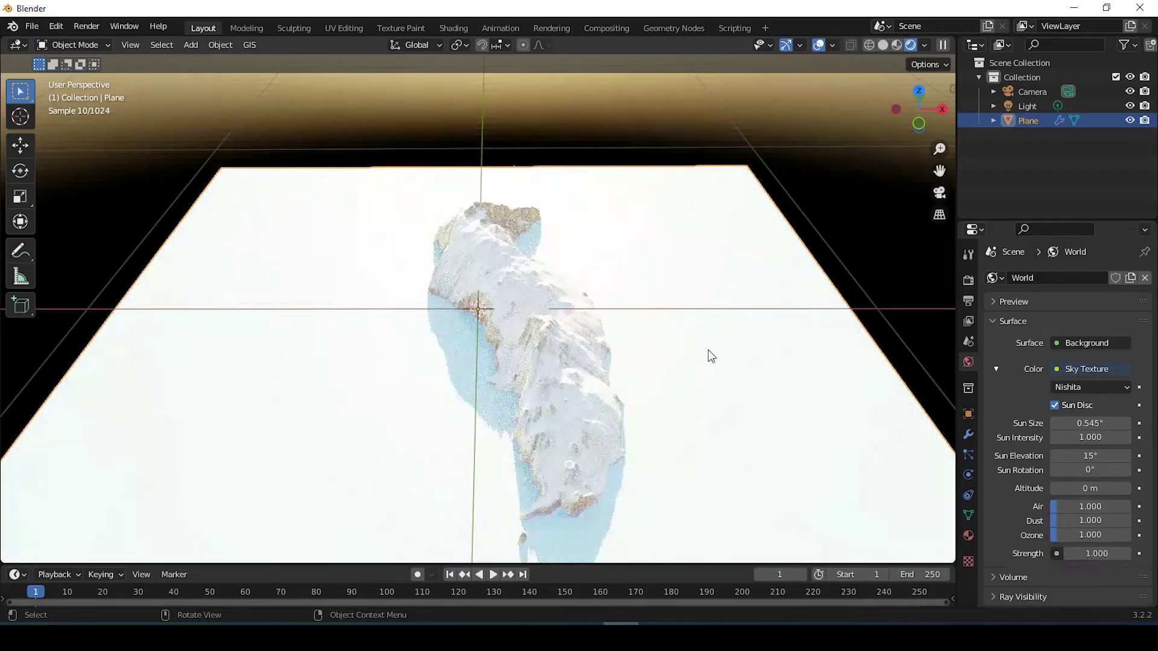
Step: Set Sun Size to 1°, Sun Intensity to 0.200 and Sun Elevation to 25°
{"action": "double_click", "coordinate": [1093, 422]}
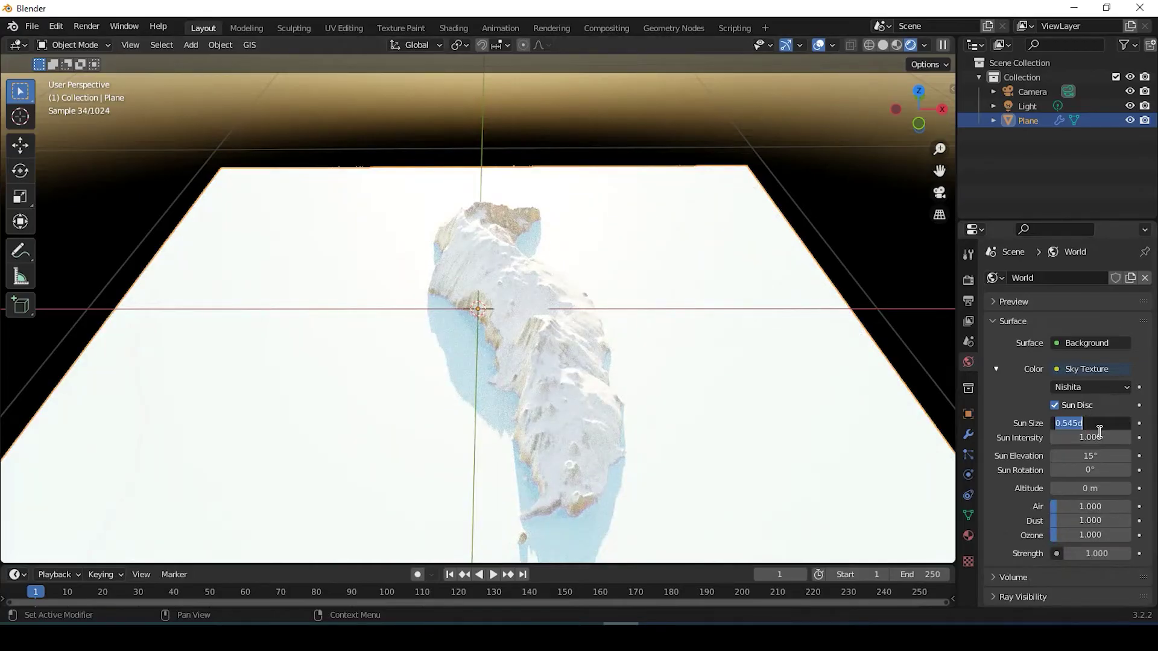
{"action": "type", "text": "1"}
{"action": "key", "text": "Return"}
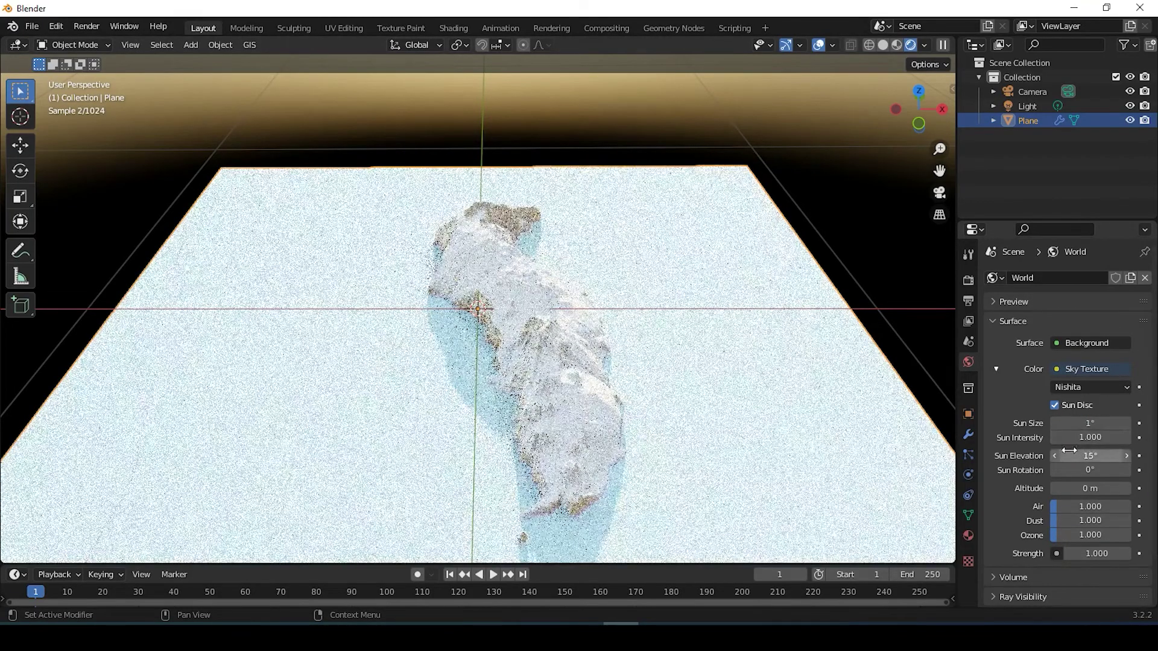
{"action": "left_click", "coordinate": [1053, 437]}
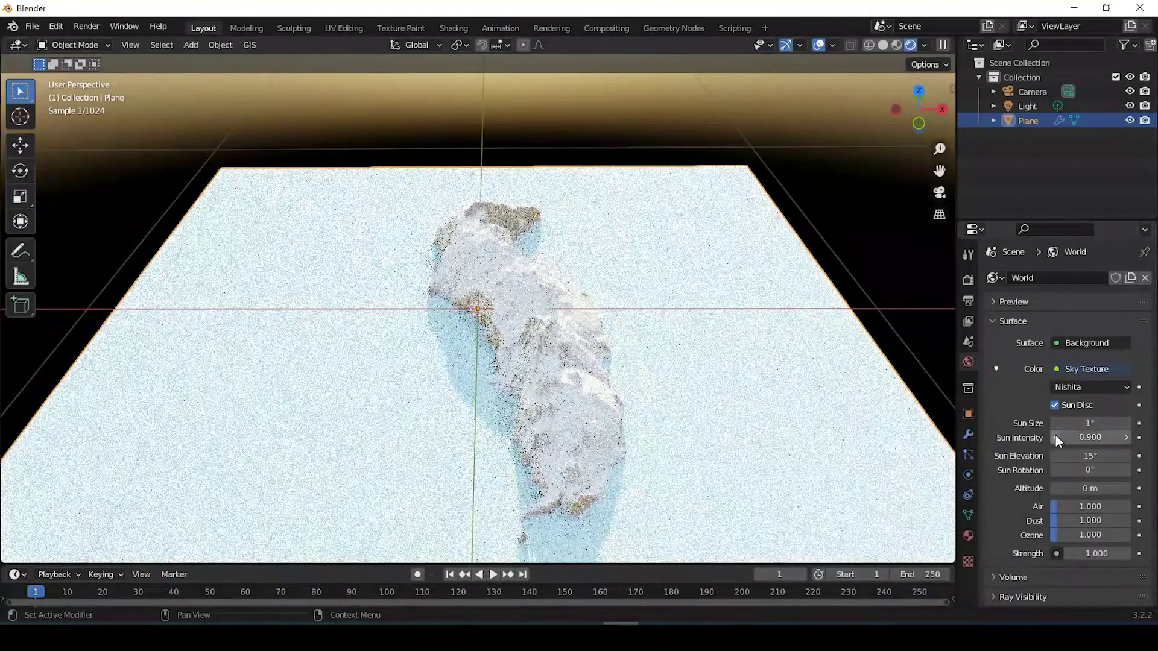
{"action": "left_click", "coordinate": [1055, 437]}
{"action": "left_click", "coordinate": [1056, 437]}
{"action": "left_click", "coordinate": [1055, 437]}
{"action": "left_click", "coordinate": [1055, 437]}
{"action": "left_click", "coordinate": [1055, 437]}
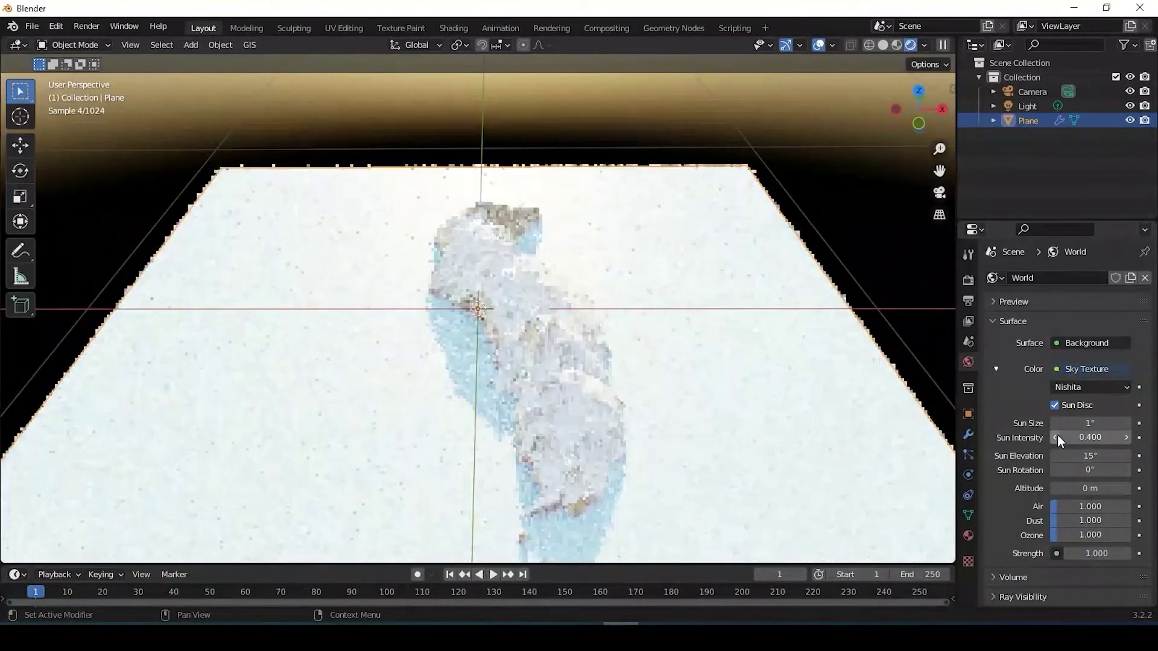
{"action": "left_click", "coordinate": [1055, 436]}
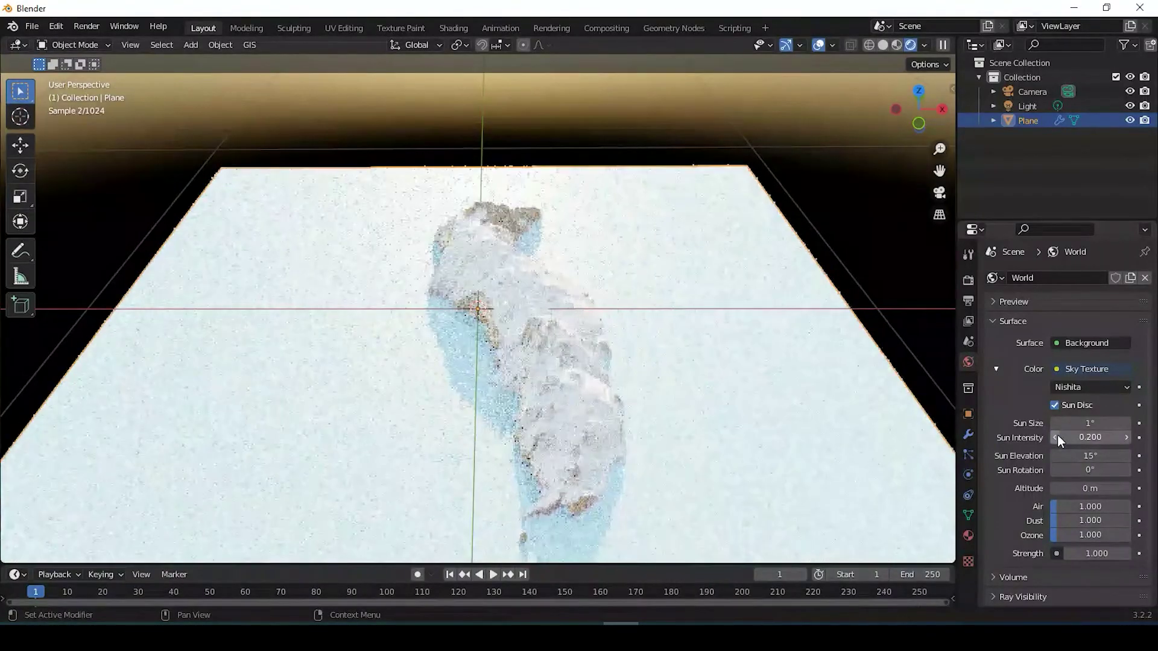
{"action": "left_click", "coordinate": [1056, 436]}
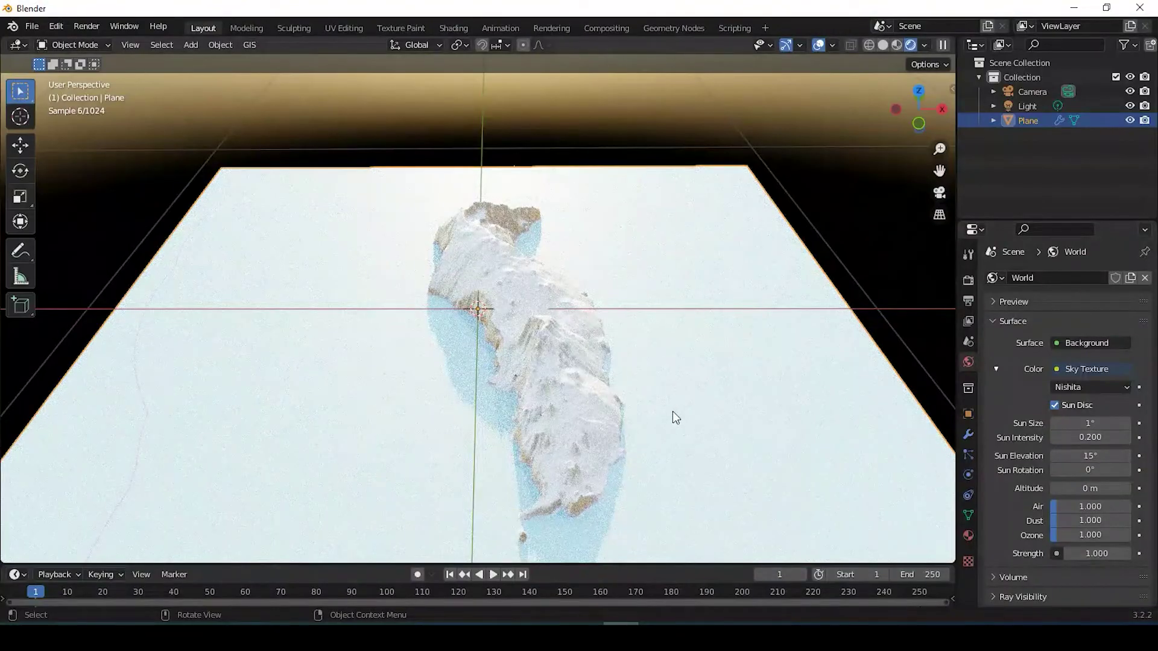
{"action": "left_click", "coordinate": [1073, 456]}
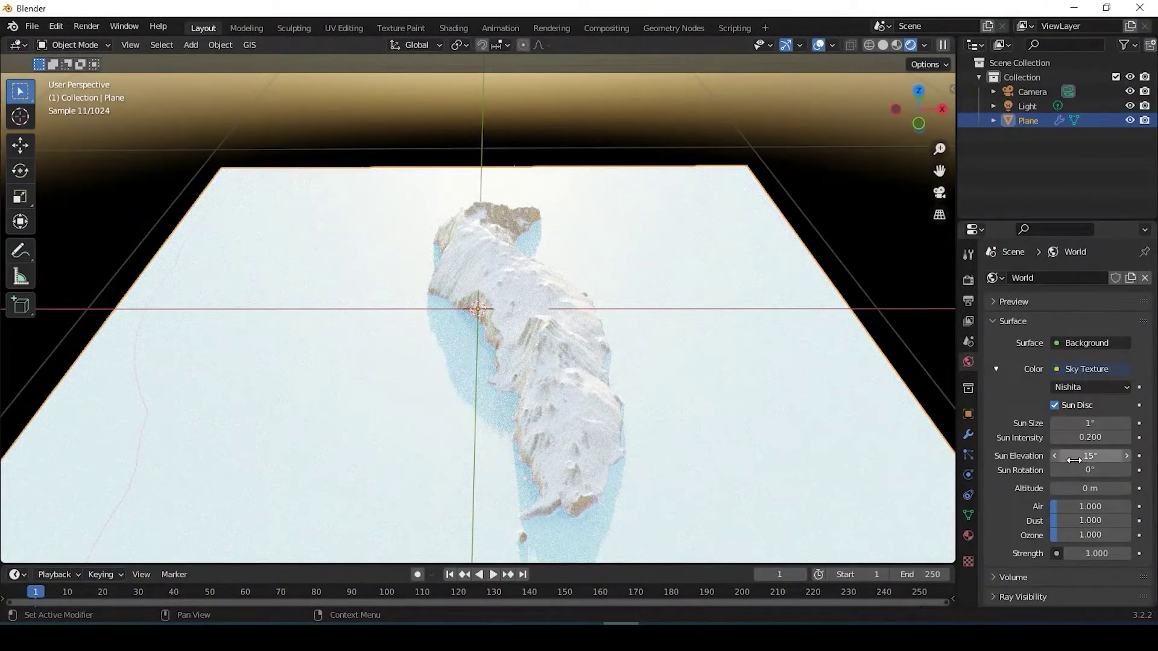
{"action": "type", "text": "25"}
{"action": "key", "text": "Return"}
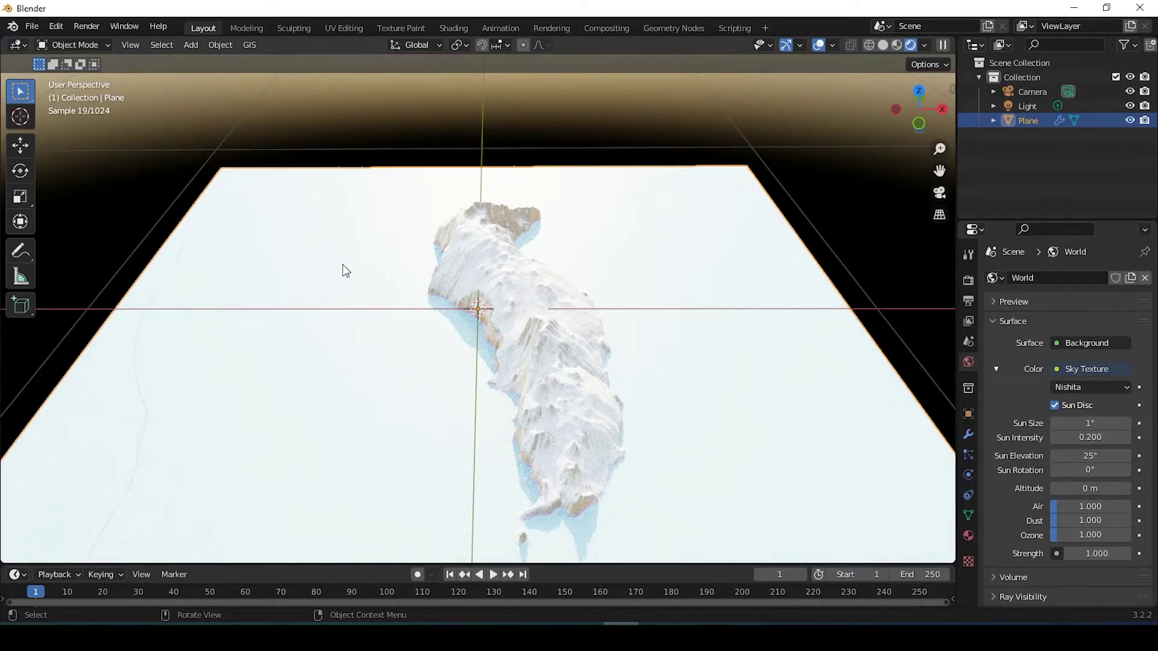
Step: Try several Sun Rotation values, settle on 270°, and lower Sun Intensity to 0.100
{"action": "left_click", "coordinate": [1091, 474]}
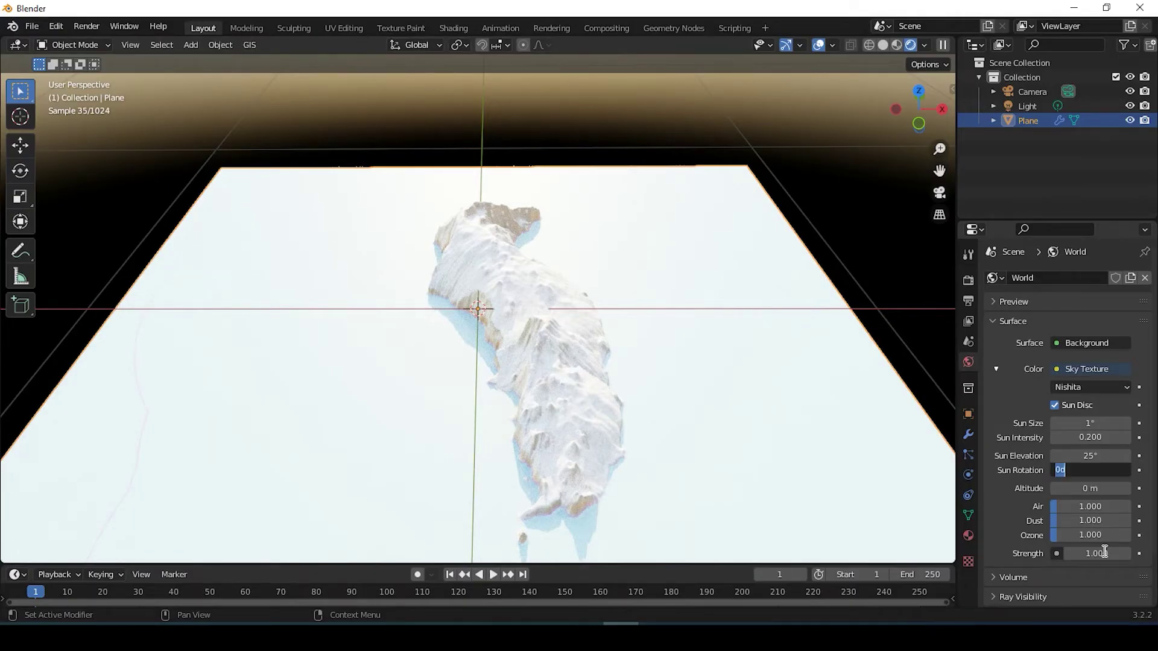
{"action": "type", "text": "90"}
{"action": "key", "text": "Return"}
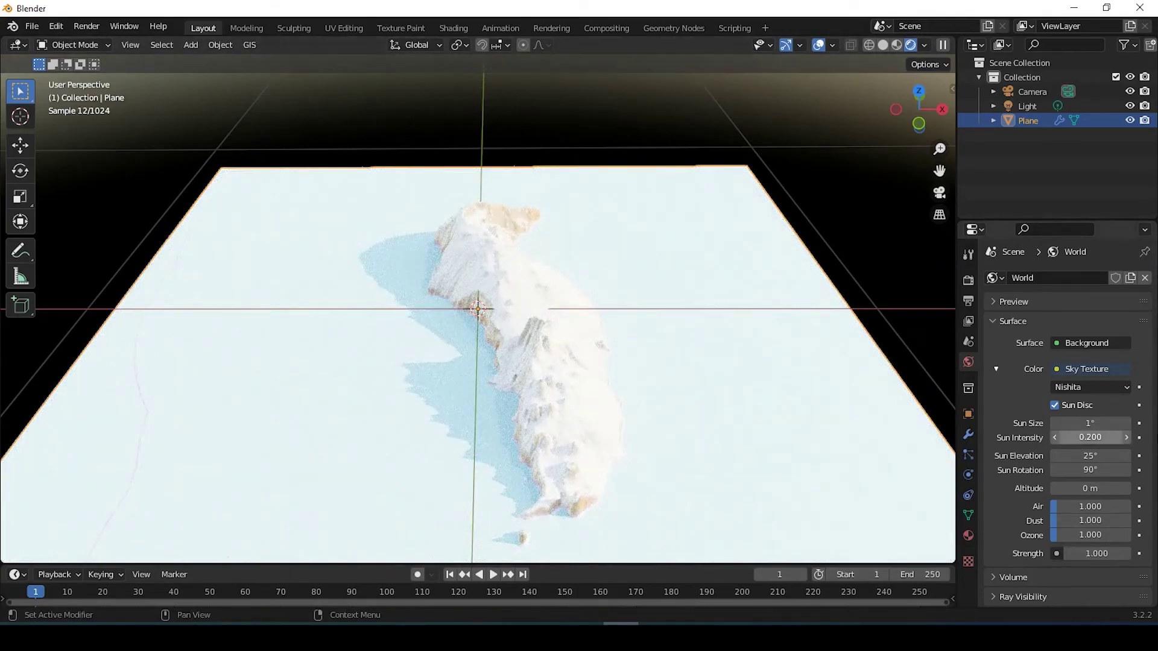
{"action": "left_click", "coordinate": [1103, 470]}
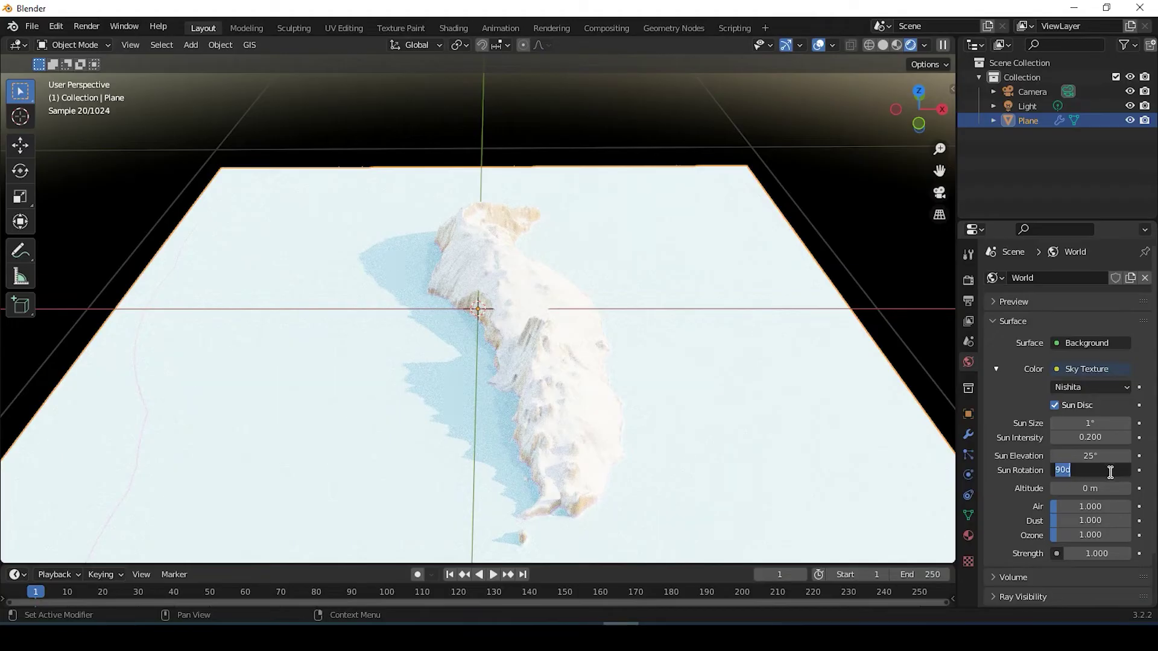
{"action": "type", "text": "180"}
{"action": "key", "text": "Return"}
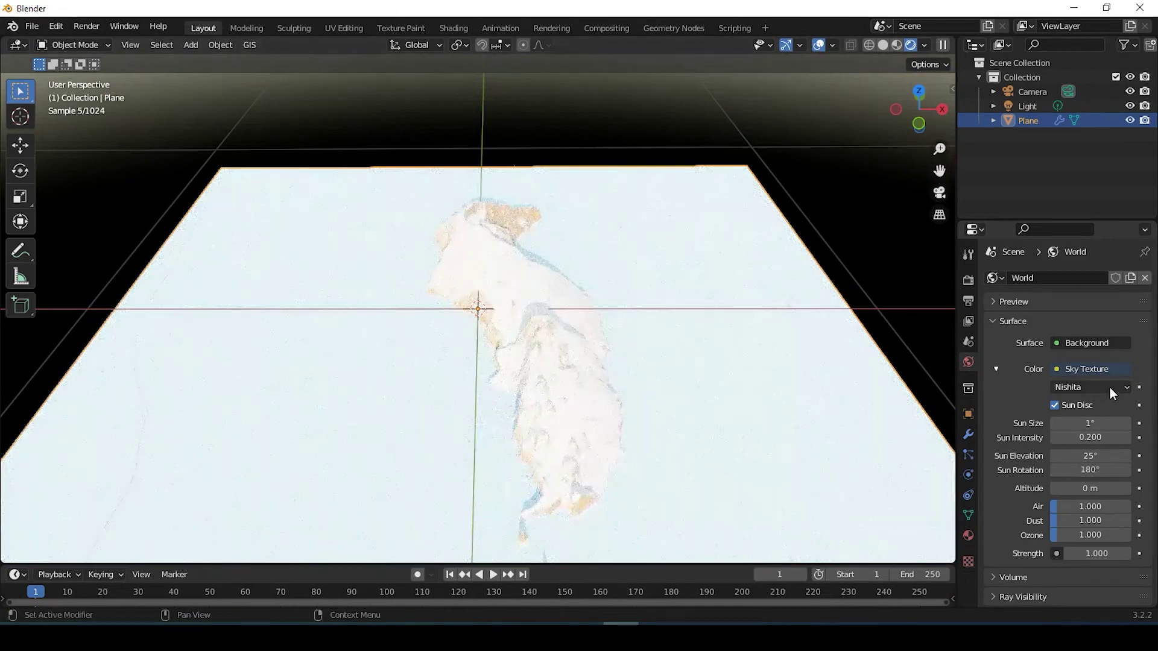
{"action": "left_click", "coordinate": [1092, 469]}
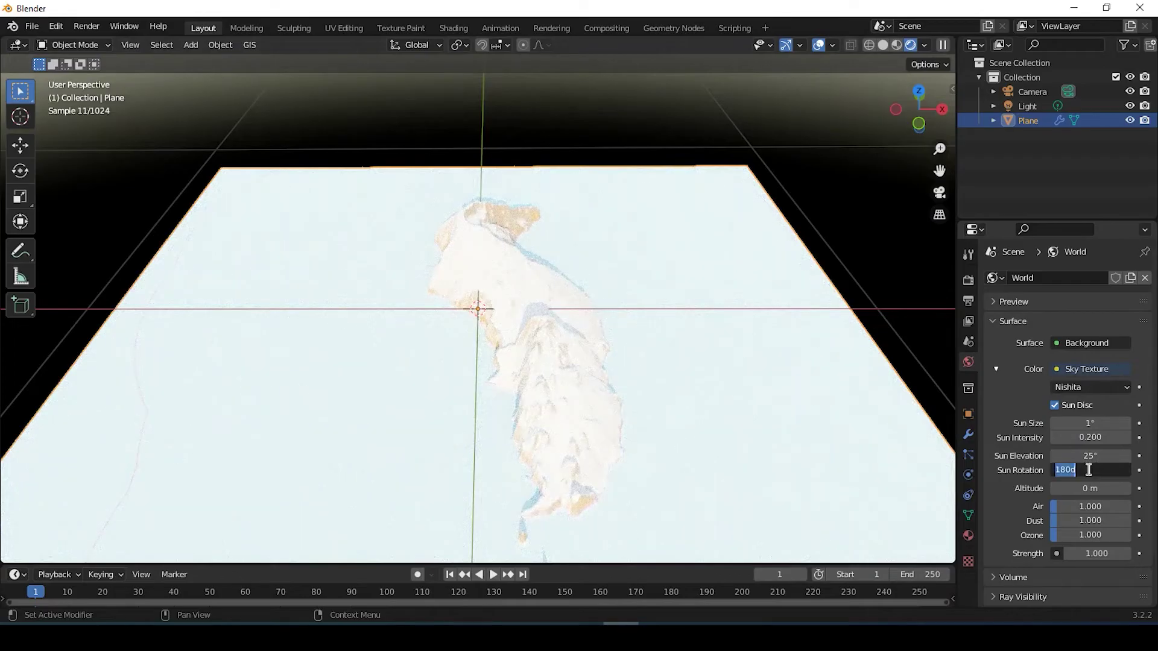
{"action": "type", "text": "90"}
{"action": "key", "text": "Return"}
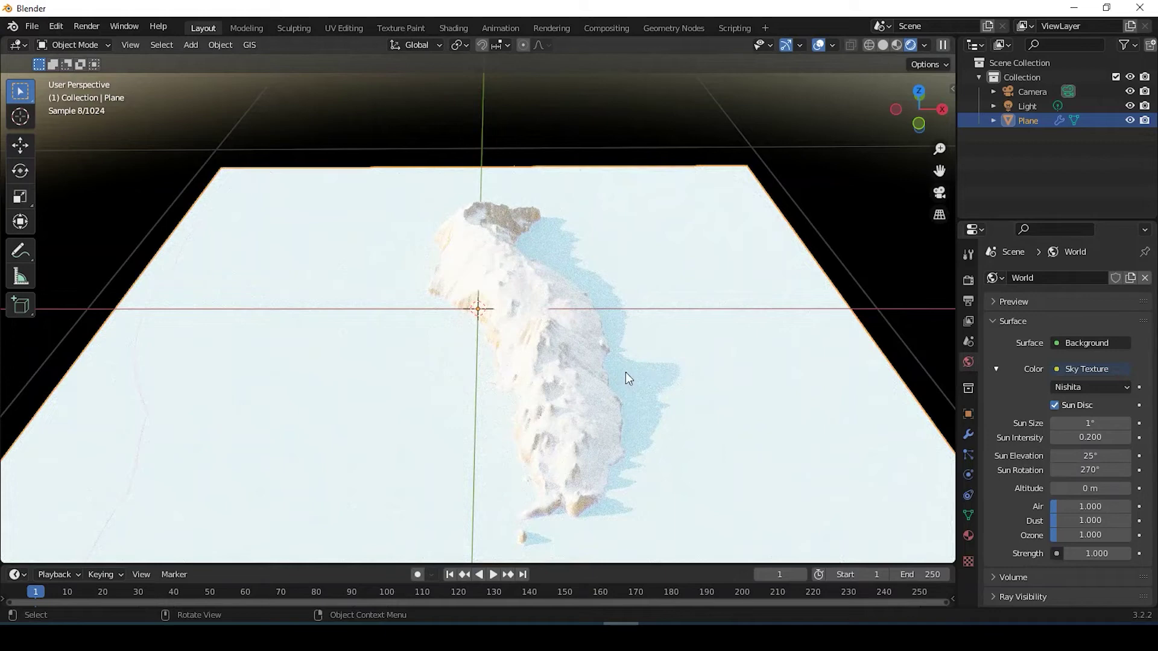
{"action": "scroll", "coordinate": [863, 462], "scroll_direction": "up", "scroll_amount": 1}
{"action": "left_click", "coordinate": [1056, 439]}
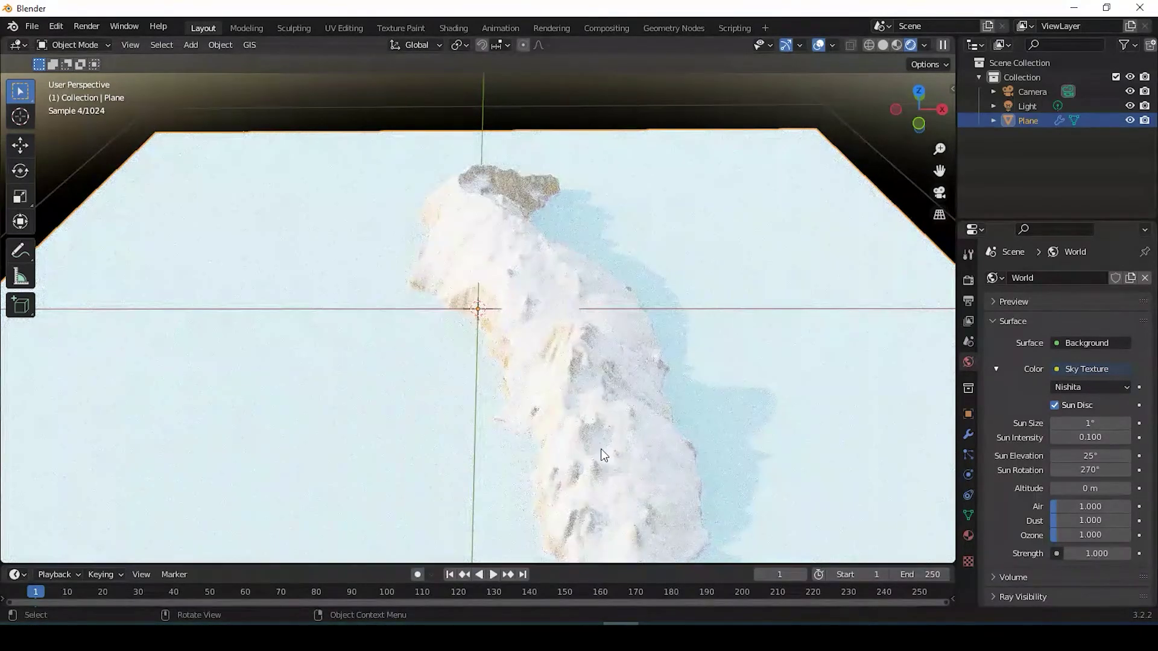
Step: Lower the world Strength to 0.200 and orbit to check the softer lighting
{"action": "middle_click_drag", "start_coordinate": [600, 448], "coordinate": [899, 468]}
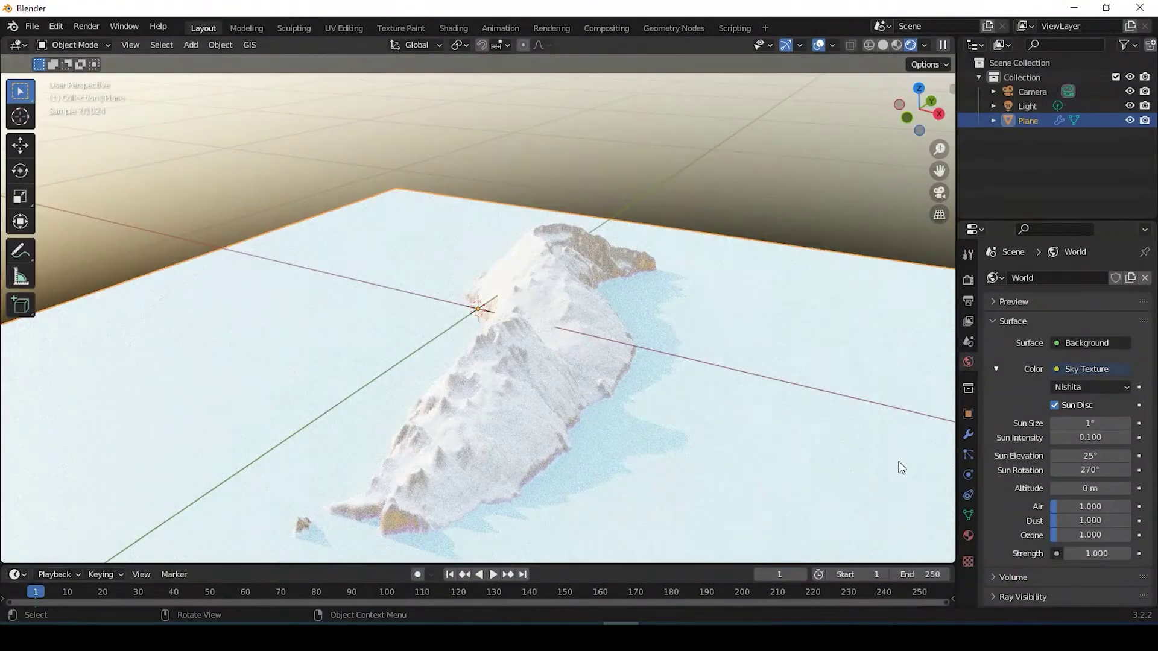
{"action": "left_click", "coordinate": [1069, 554]}
{"action": "left_click", "coordinate": [1068, 553]}
{"action": "left_click", "coordinate": [1068, 554]}
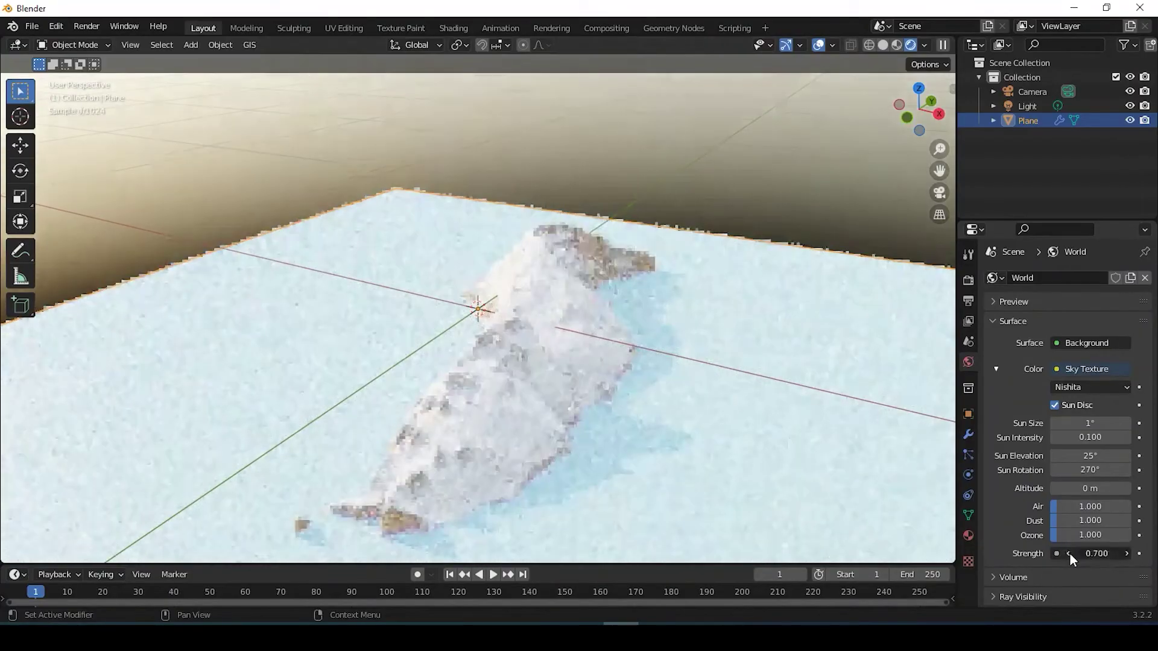
{"action": "left_click", "coordinate": [1068, 553]}
{"action": "left_click", "coordinate": [1068, 553]}
{"action": "left_click", "coordinate": [1068, 554]}
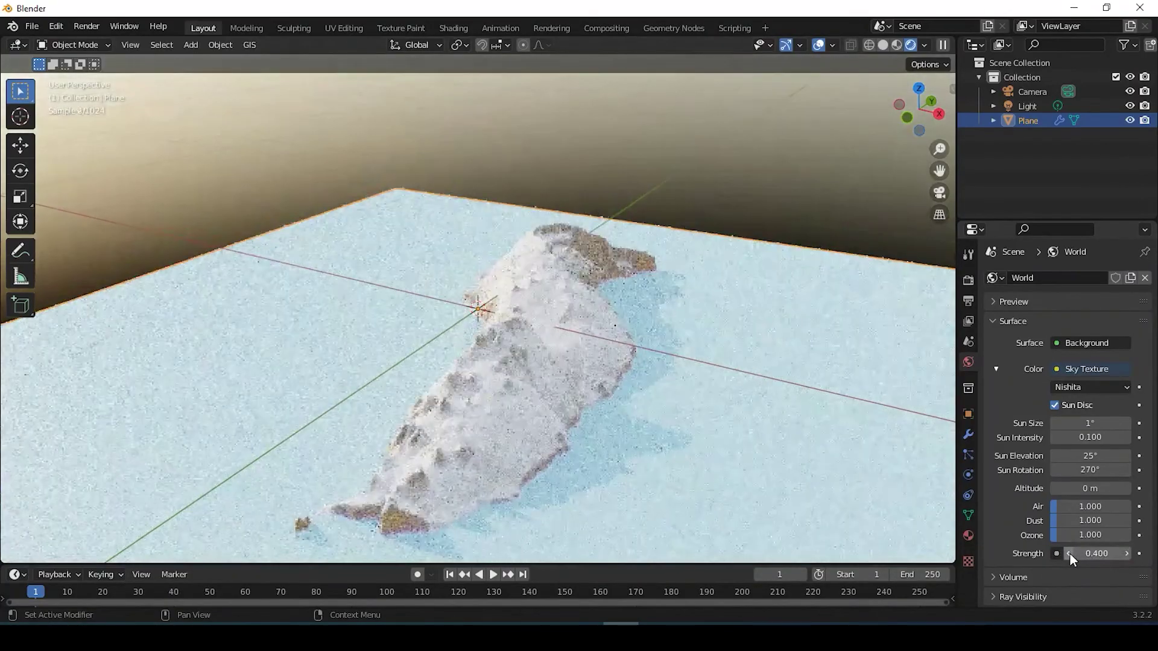
{"action": "left_click", "coordinate": [1068, 554]}
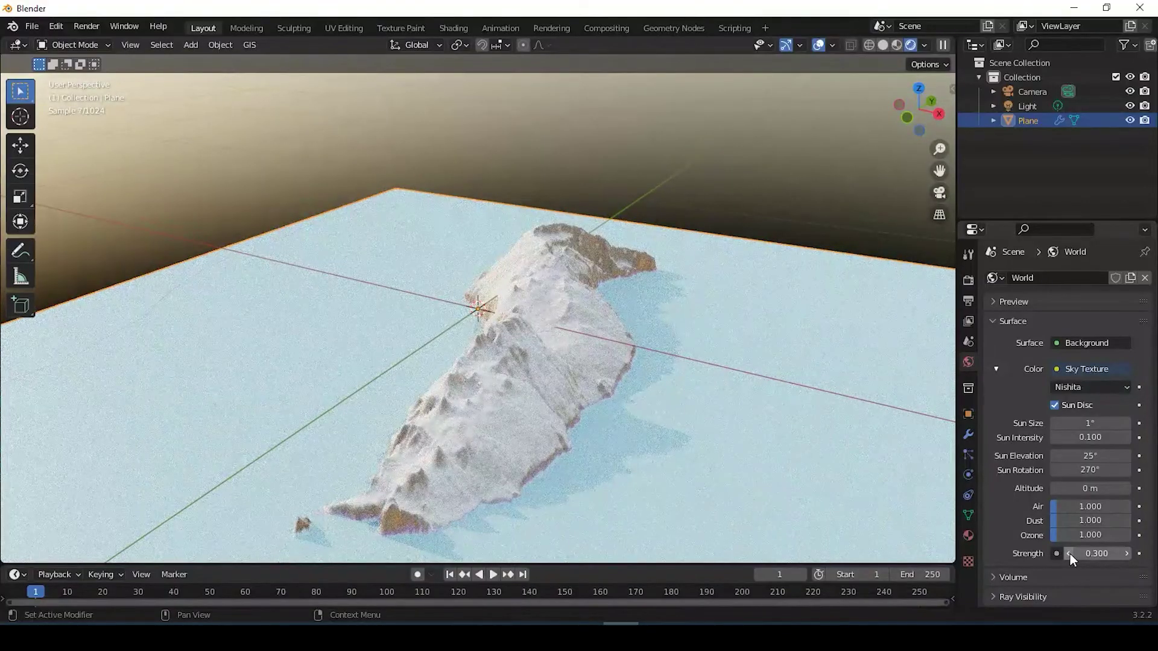
{"action": "left_click", "coordinate": [1069, 553]}
{"action": "middle_click_drag", "start_coordinate": [531, 458], "coordinate": [572, 475]}
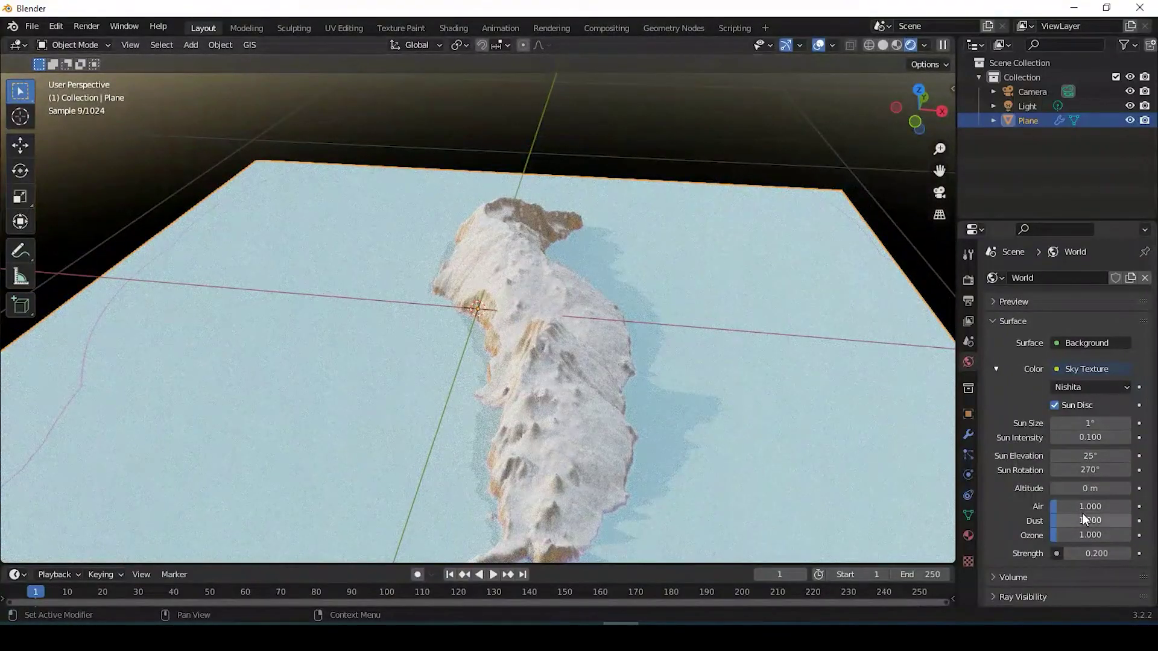
{"action": "left_click", "coordinate": [1083, 519]}
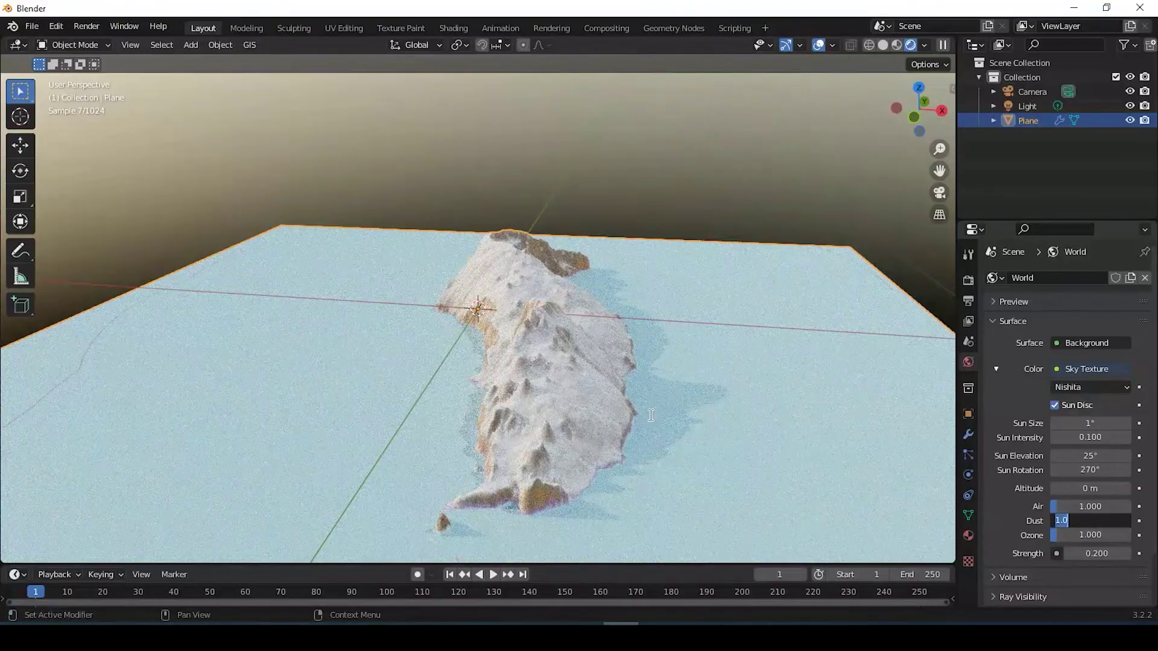
Step: Render a still image of the lit island, close the render window, and orbit the terrain
{"action": "left_click", "coordinate": [88, 25]}
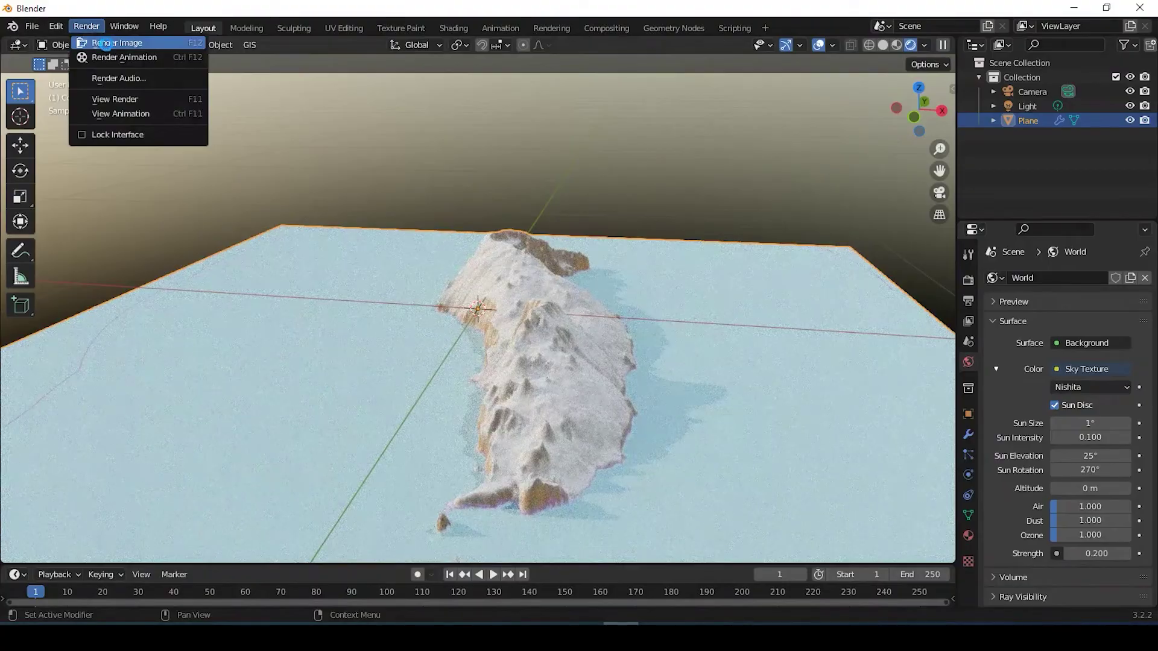
{"action": "left_click", "coordinate": [103, 44]}
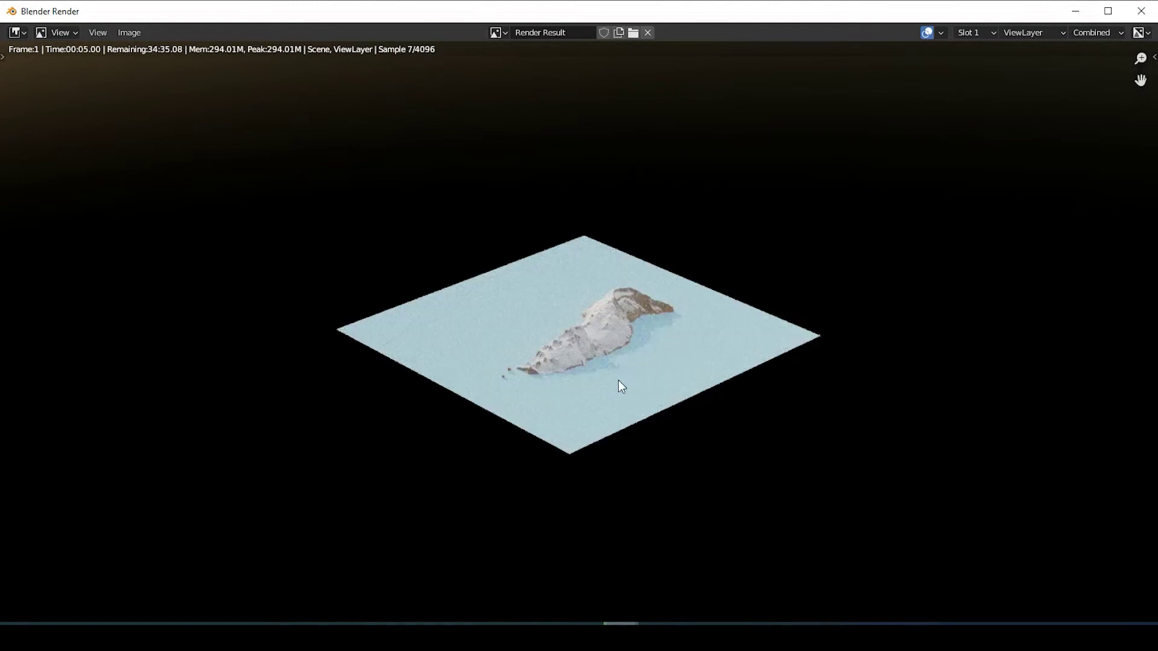
{"action": "scroll", "coordinate": [618, 368], "scroll_direction": "up", "scroll_amount": 3}
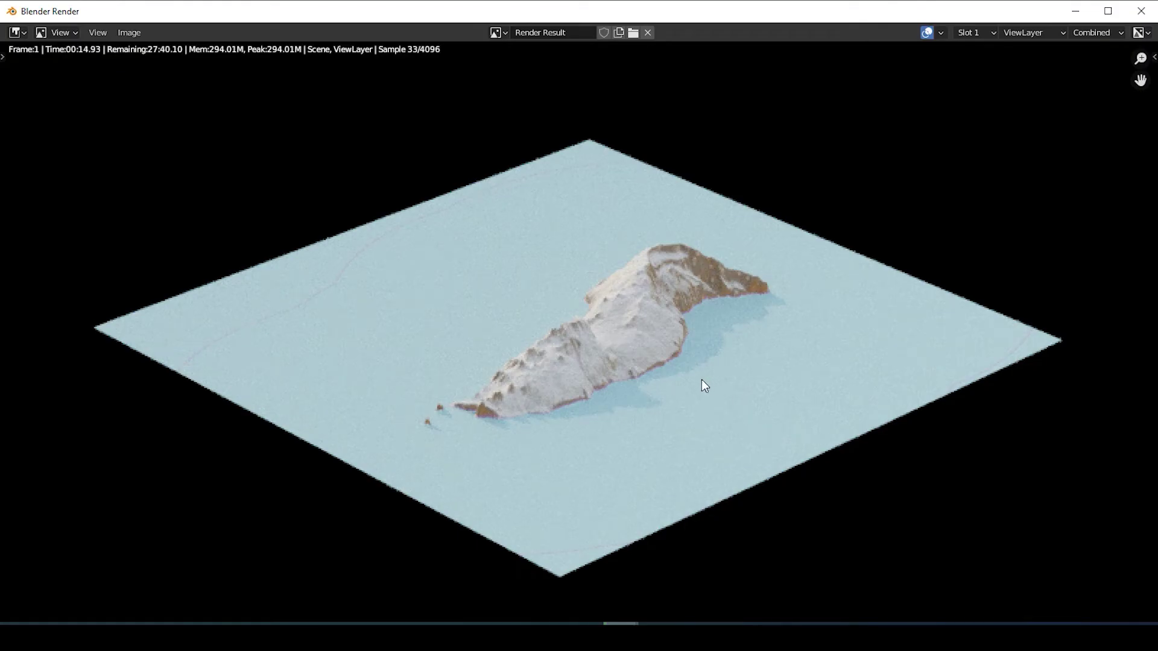
{"action": "scroll", "coordinate": [701, 381], "scroll_direction": "down", "scroll_amount": 1}
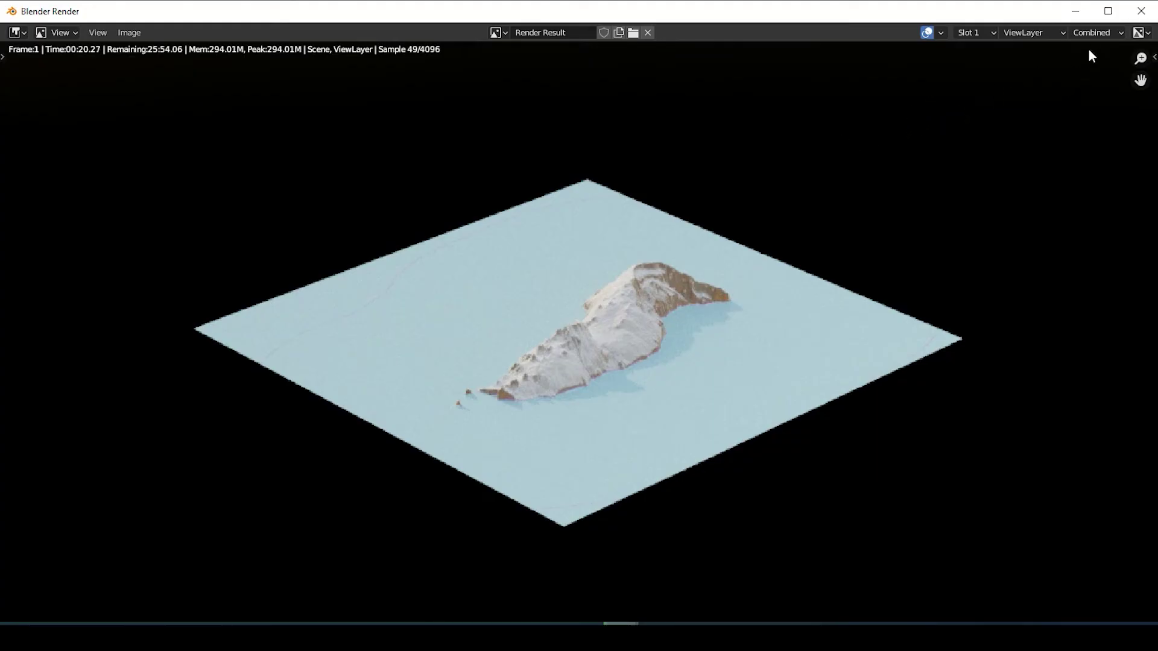
{"action": "left_click", "coordinate": [1141, 11]}
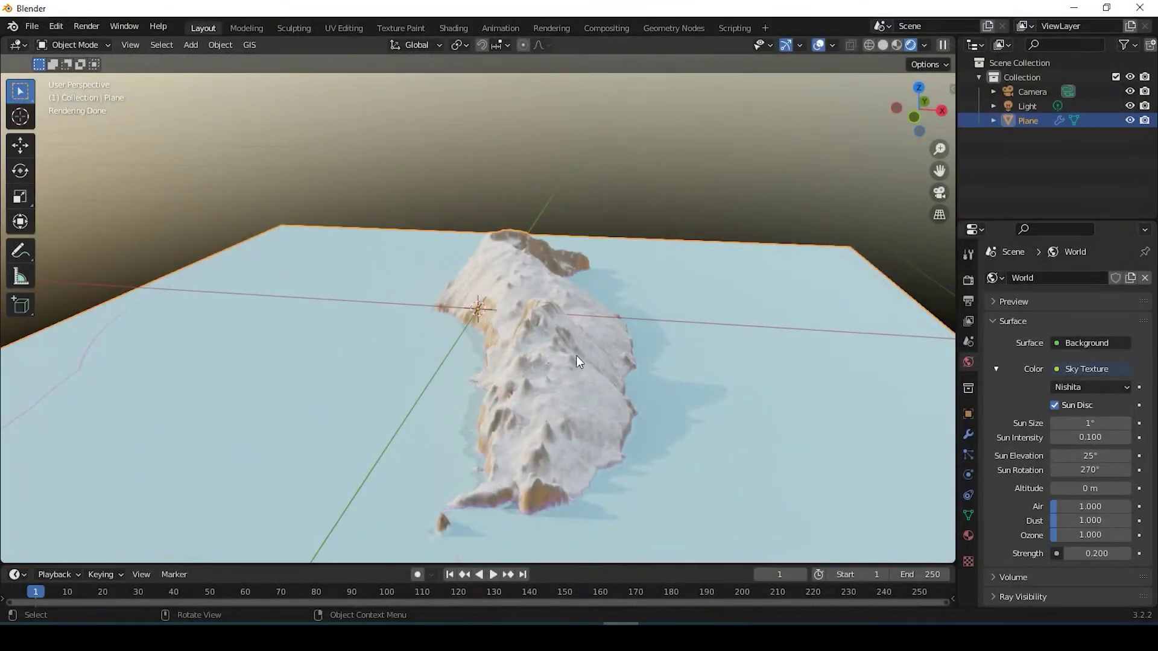
{"action": "middle_click_drag", "start_coordinate": [577, 355], "coordinate": [612, 361]}
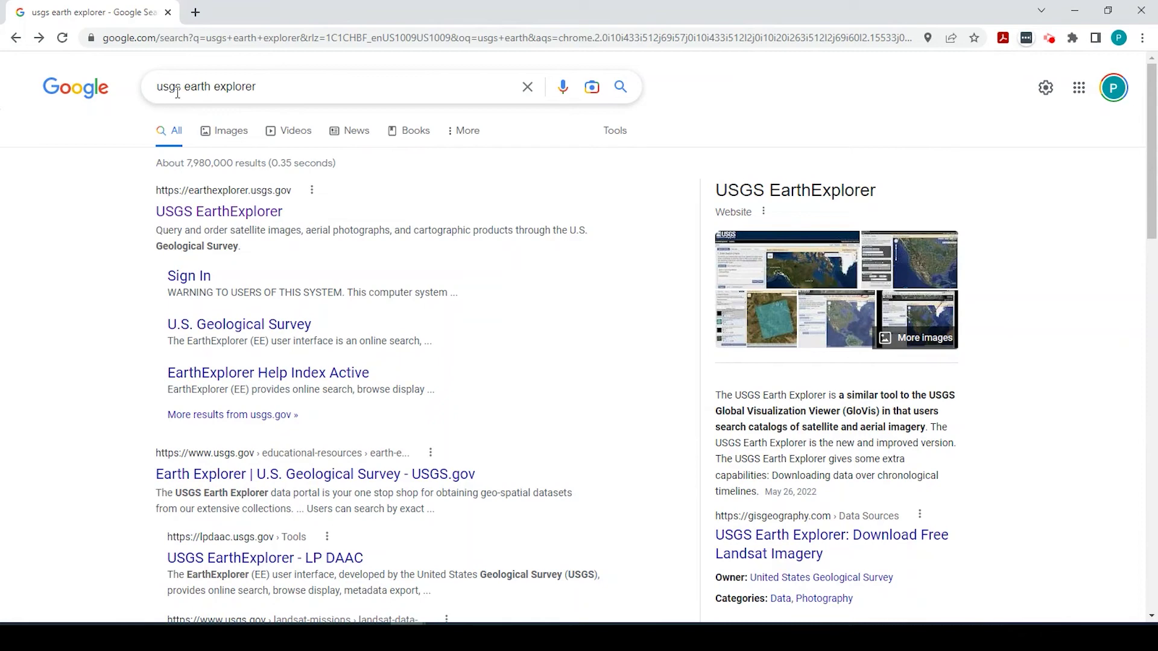
Step: Open the USGS EarthExplorer site from the first Google result
{"action": "left_click", "coordinate": [243, 212]}
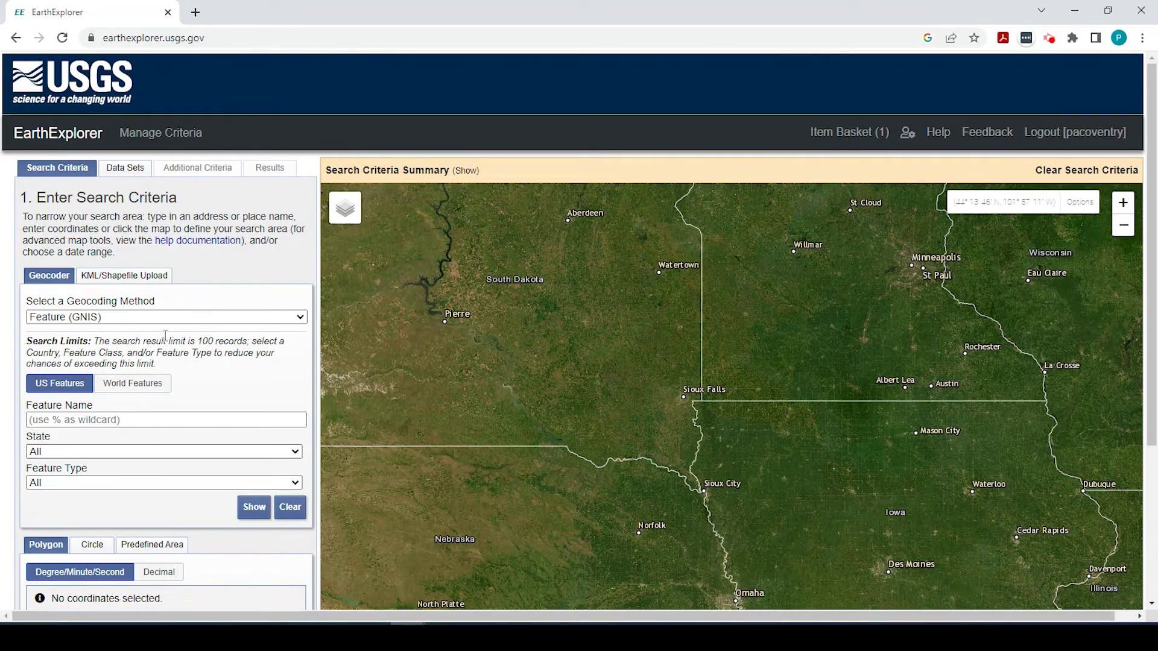
Step: Pan the EarthExplorer map west across the US to the Southern California coast
{"action": "scroll", "coordinate": [128, 220], "scroll_direction": "down", "scroll_amount": 1}
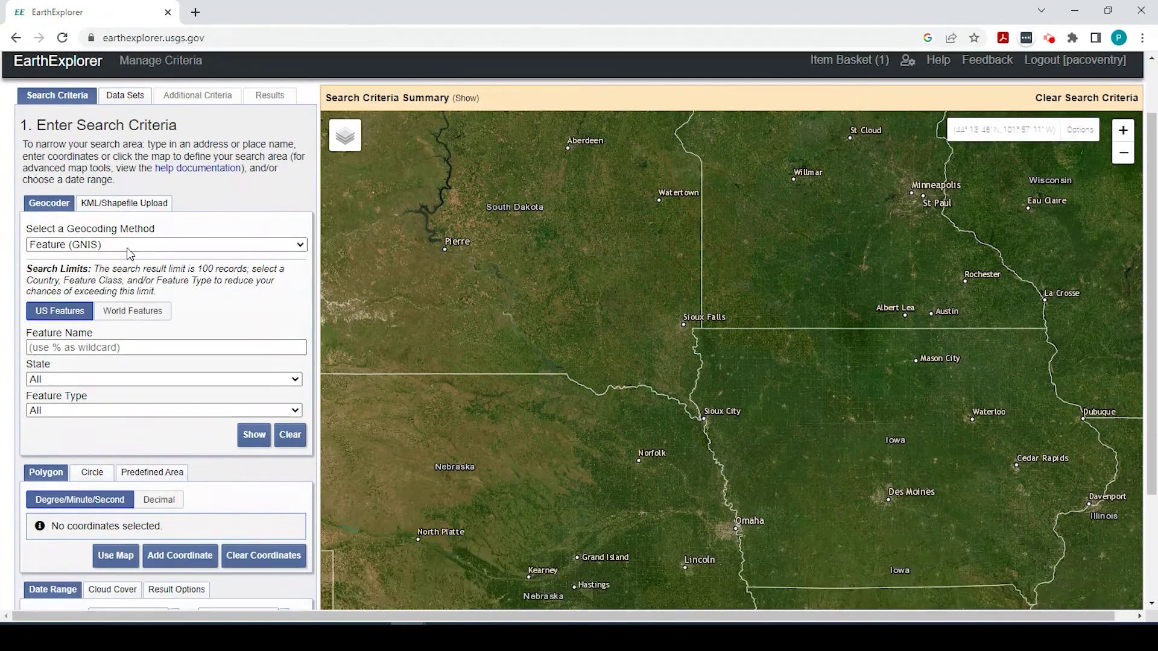
{"action": "left_click_drag", "start_coordinate": [458, 315], "coordinate": [732, 333]}
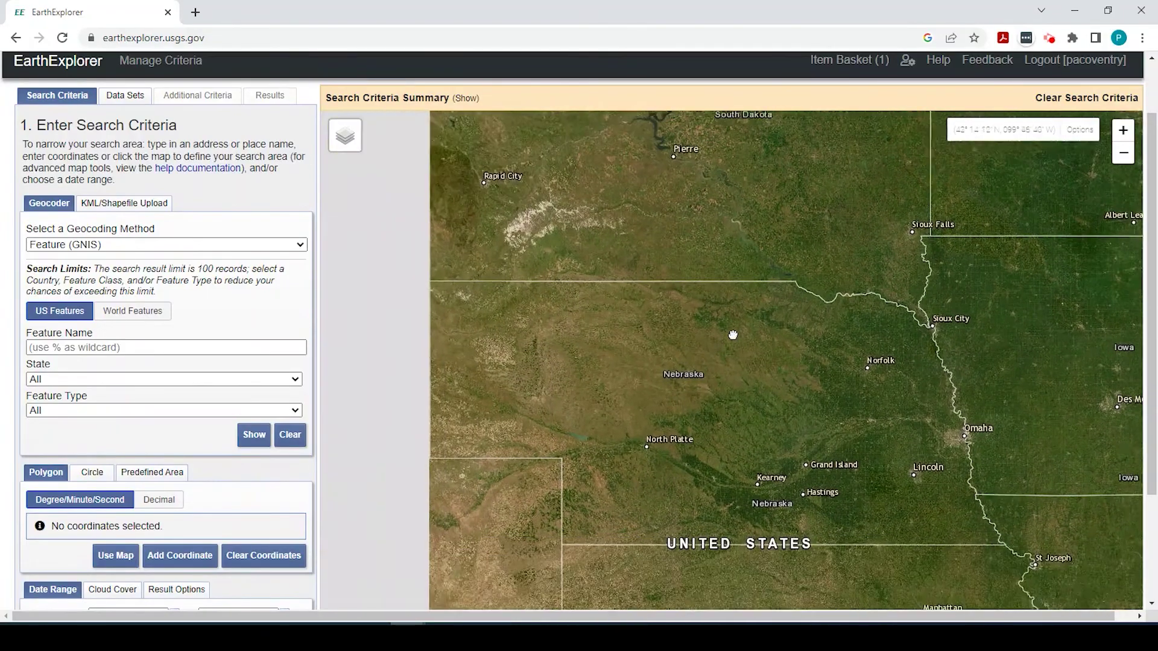
{"action": "left_click_drag", "start_coordinate": [527, 418], "coordinate": [677, 382]}
{"action": "left_click_drag", "start_coordinate": [437, 447], "coordinate": [753, 398]}
{"action": "left_click_drag", "start_coordinate": [422, 422], "coordinate": [723, 434]}
{"action": "left_click_drag", "start_coordinate": [452, 434], "coordinate": [493, 315]}
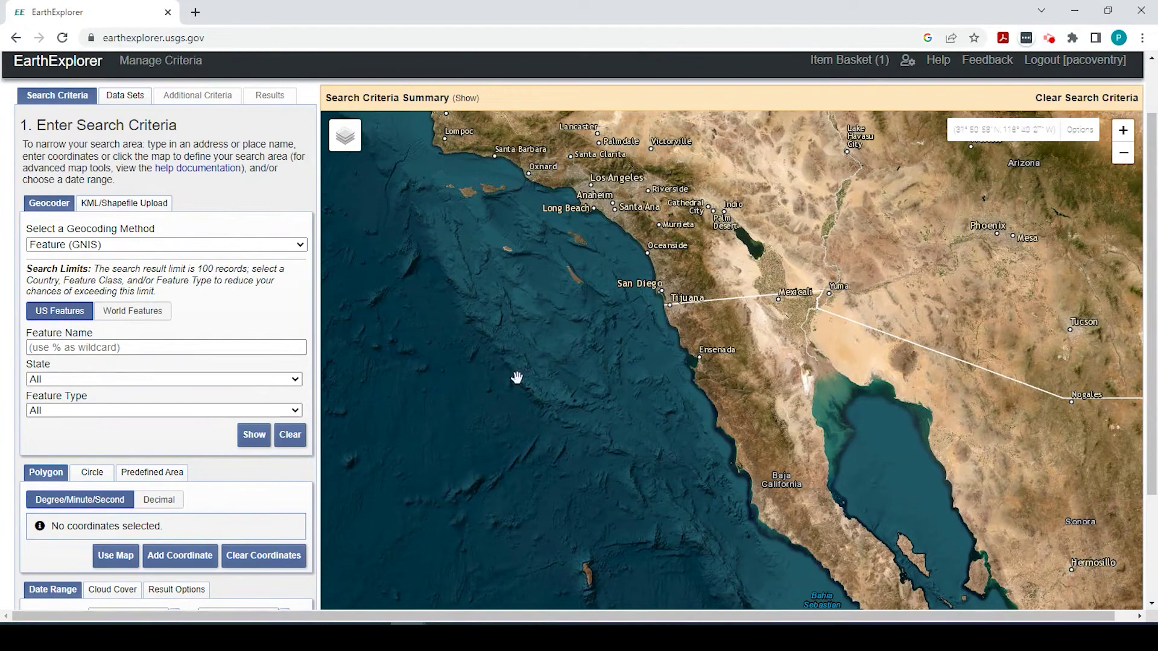
Step: Zoom onto Guadalupe Island and set the search area from the visible map extent
{"action": "left_click", "coordinate": [179, 556]}
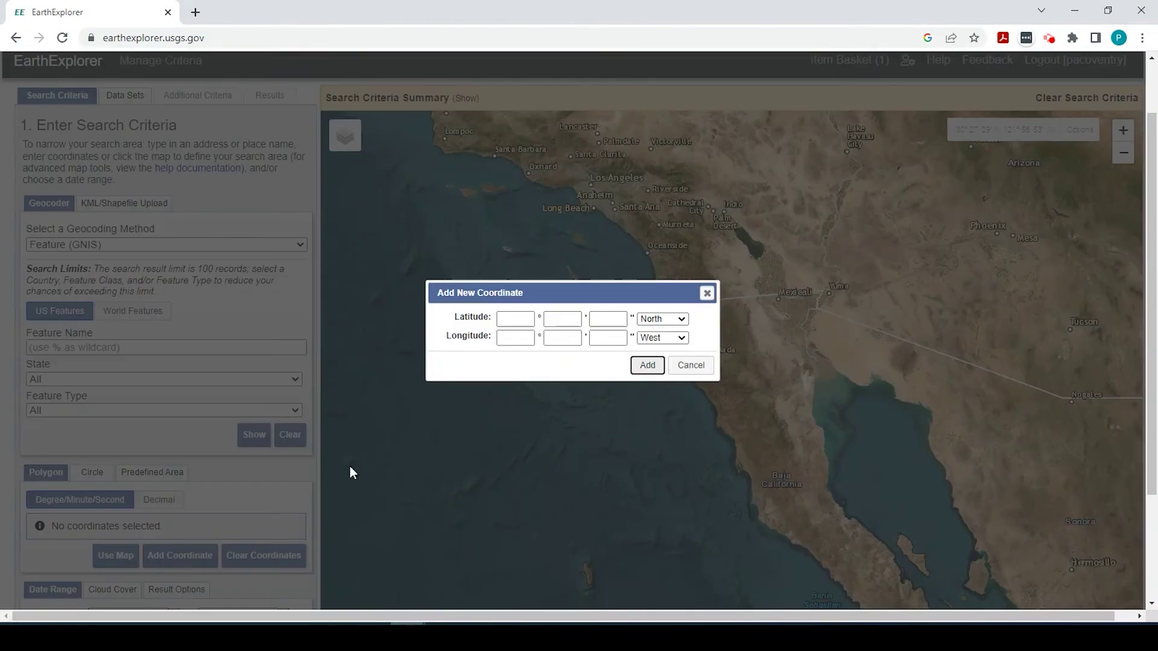
{"action": "left_click", "coordinate": [699, 367]}
{"action": "left_click_drag", "start_coordinate": [583, 514], "coordinate": [609, 385]}
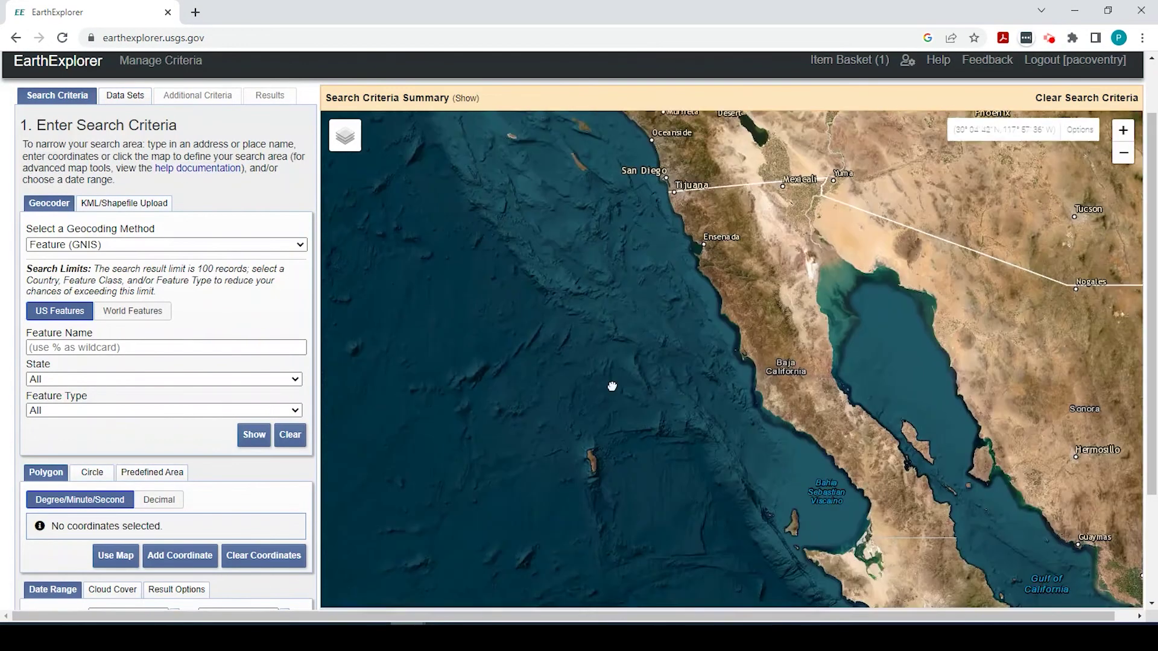
{"action": "scroll", "coordinate": [582, 418], "scroll_direction": "up", "scroll_amount": 5}
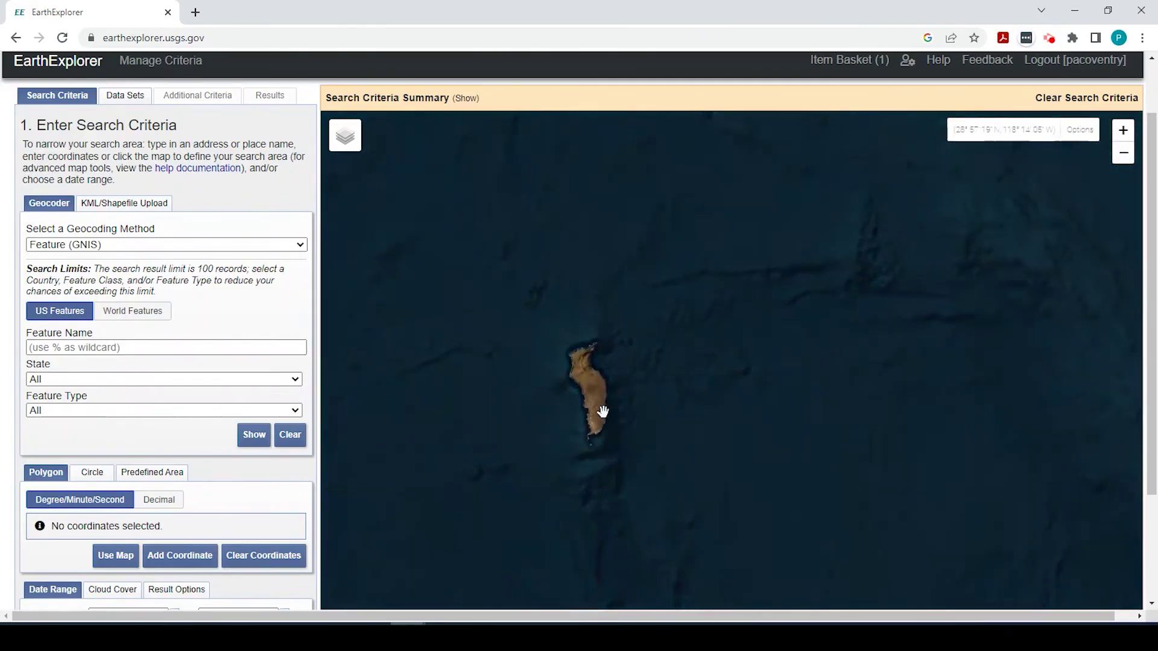
{"action": "scroll", "coordinate": [599, 388], "scroll_direction": "up", "scroll_amount": 2}
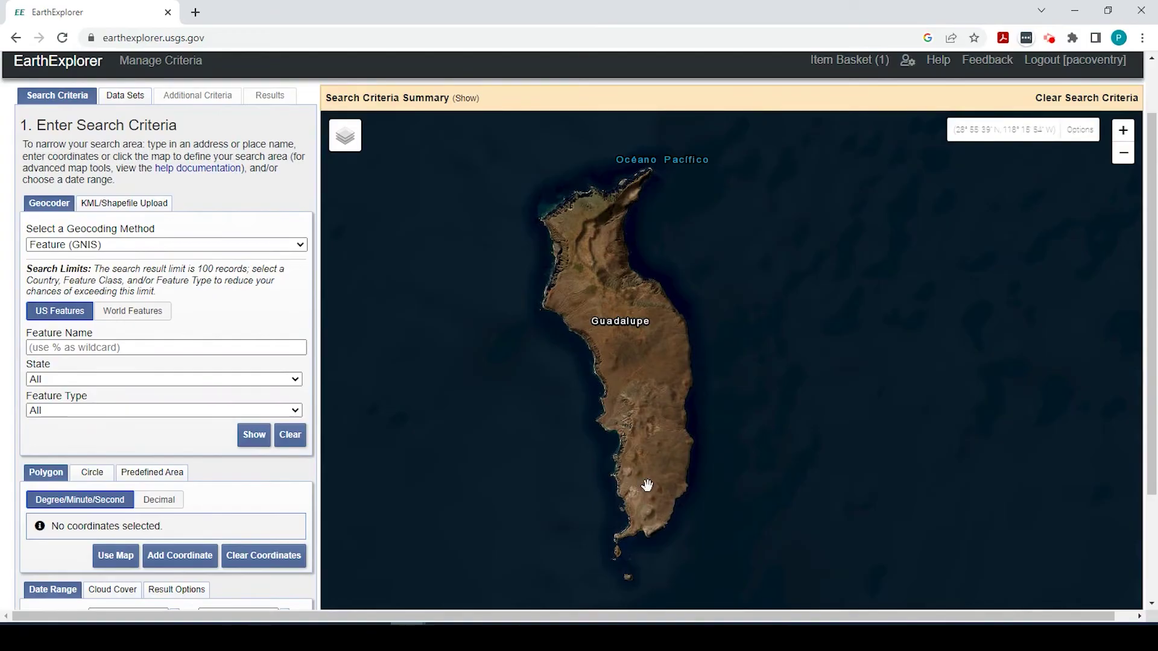
{"action": "left_click_drag", "start_coordinate": [647, 484], "coordinate": [687, 477]}
{"action": "left_click", "coordinate": [127, 563]}
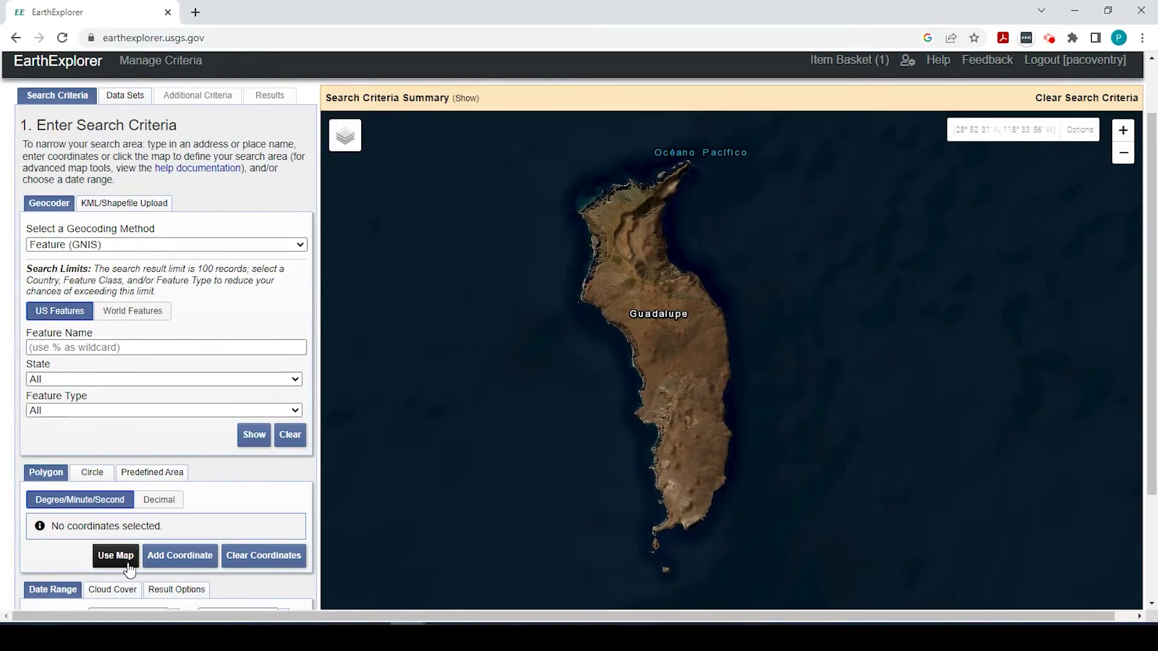
Step: Review the search criteria, checking the cloud cover filter and returning to the date range
{"action": "scroll", "coordinate": [154, 538], "scroll_direction": "down", "scroll_amount": 2}
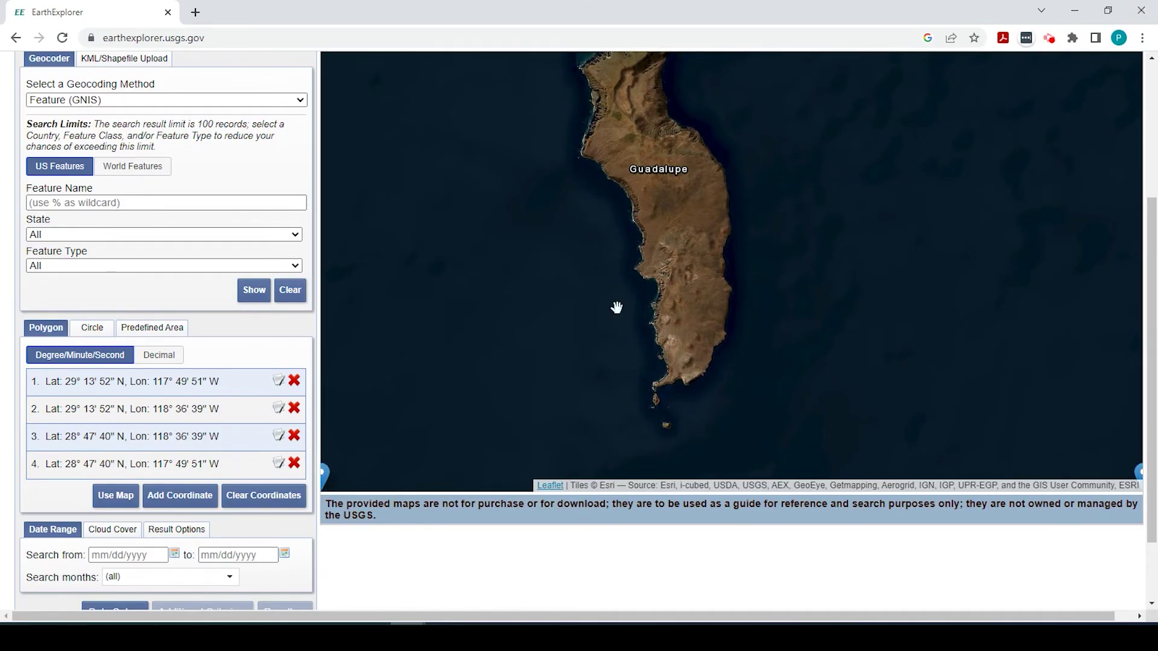
{"action": "scroll", "coordinate": [108, 320], "scroll_direction": "down", "scroll_amount": 3}
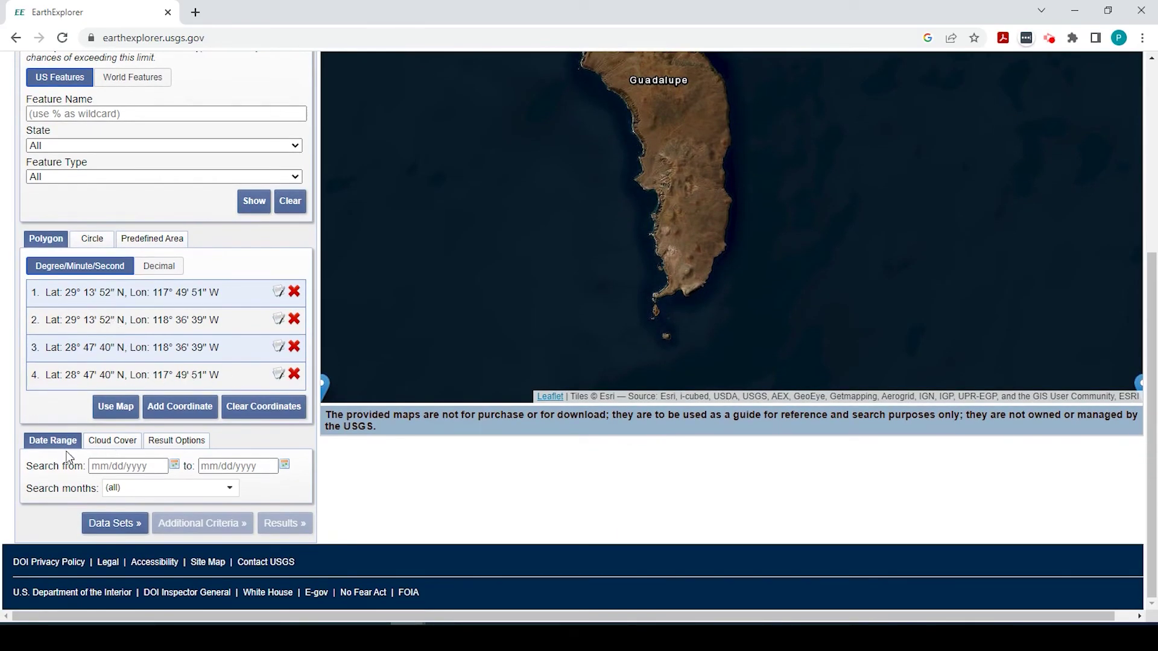
{"action": "left_click", "coordinate": [112, 445]}
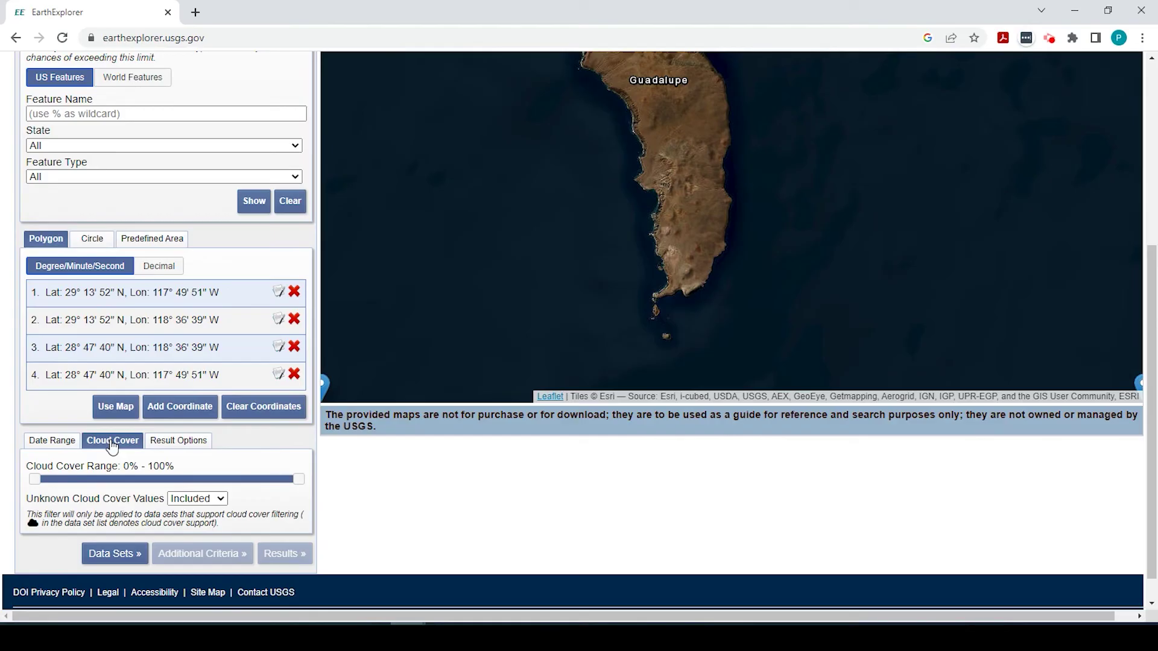
{"action": "left_click", "coordinate": [57, 443]}
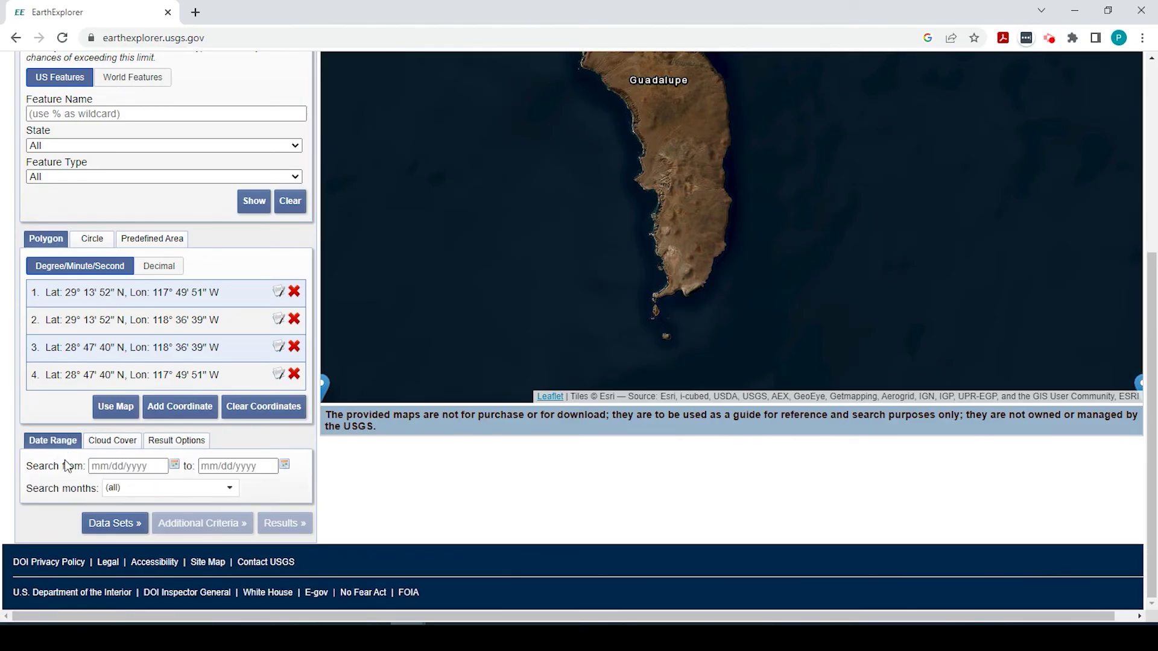
Step: Select the SRTM 1 Arc-Second Global dataset under Digital Elevation > SRTM
{"action": "left_click", "coordinate": [139, 528]}
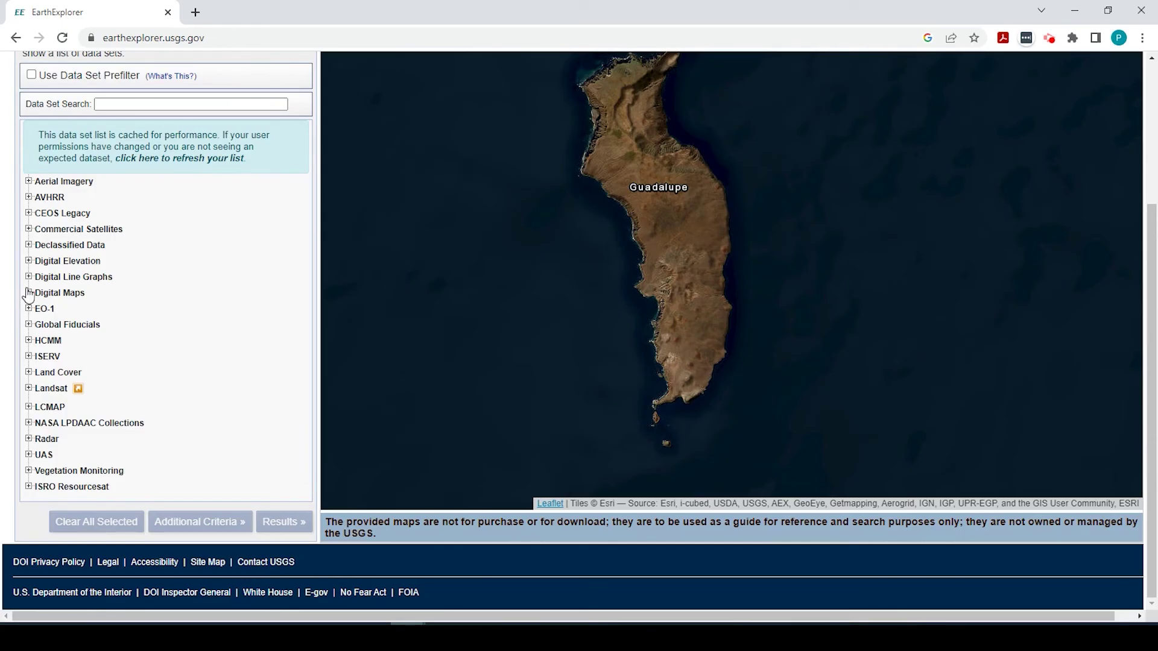
{"action": "left_click", "coordinate": [28, 261]}
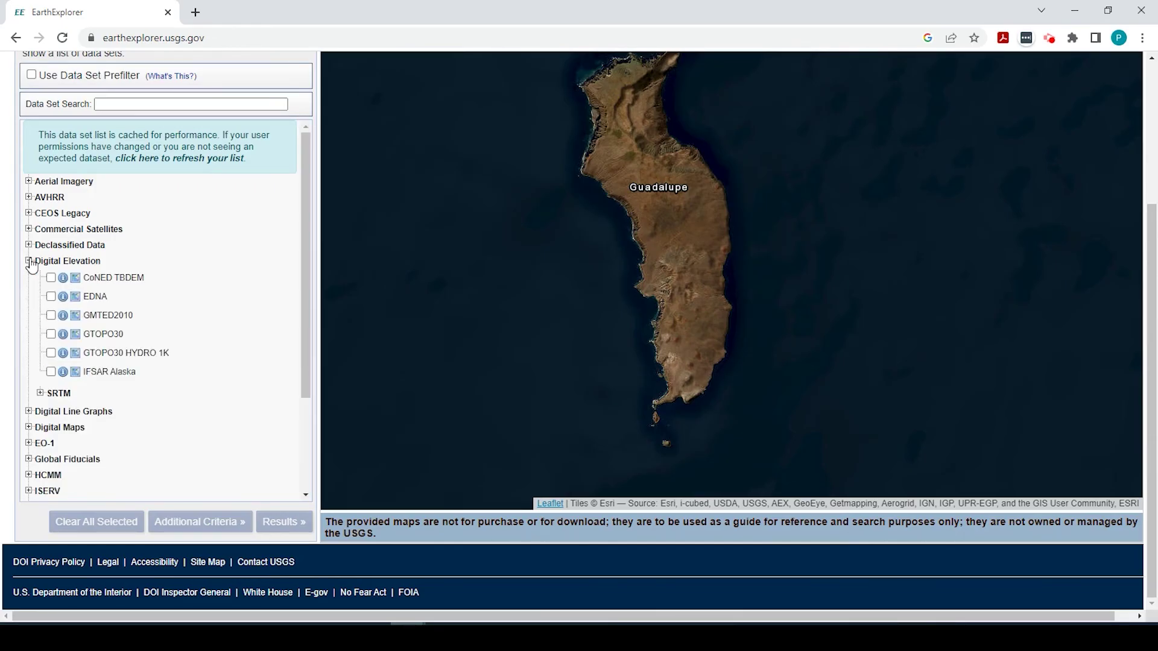
{"action": "left_click", "coordinate": [40, 393]}
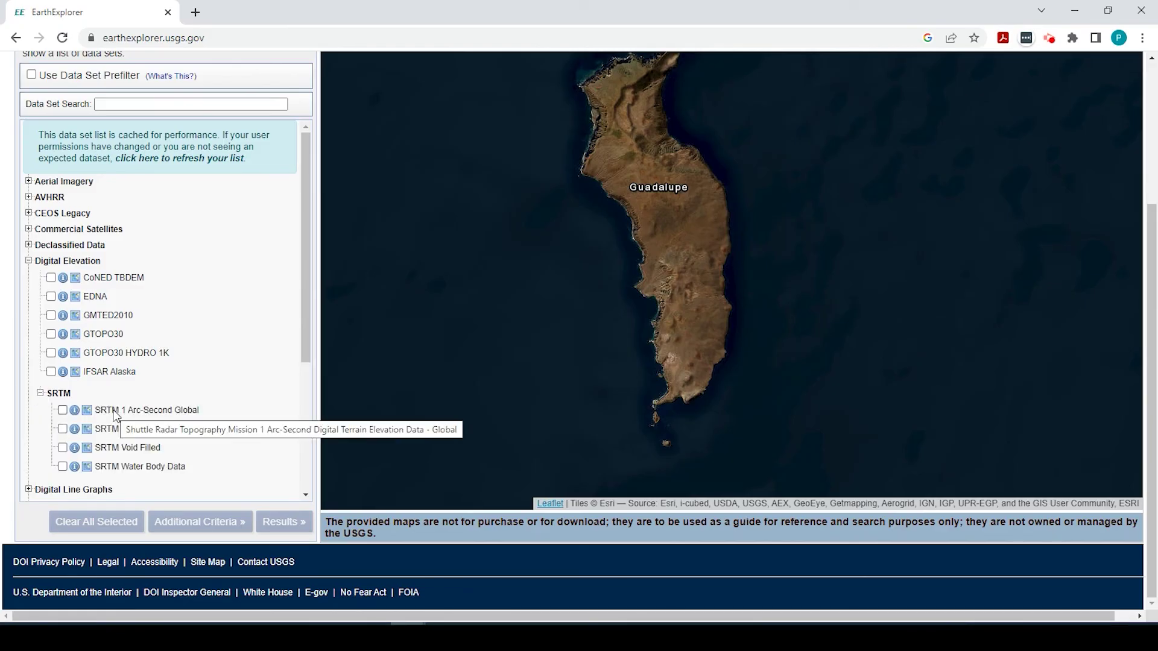
{"action": "left_click", "coordinate": [63, 411]}
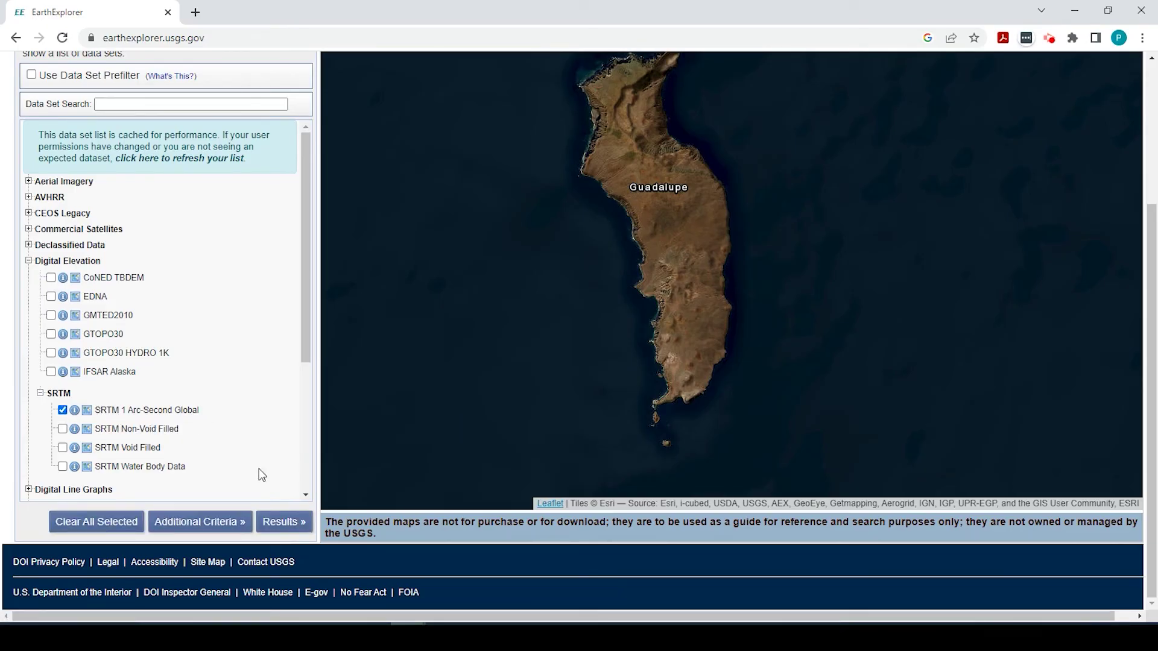
Step: Search for results and inspect the download formats for the first SRTM tile
{"action": "left_click", "coordinate": [285, 521]}
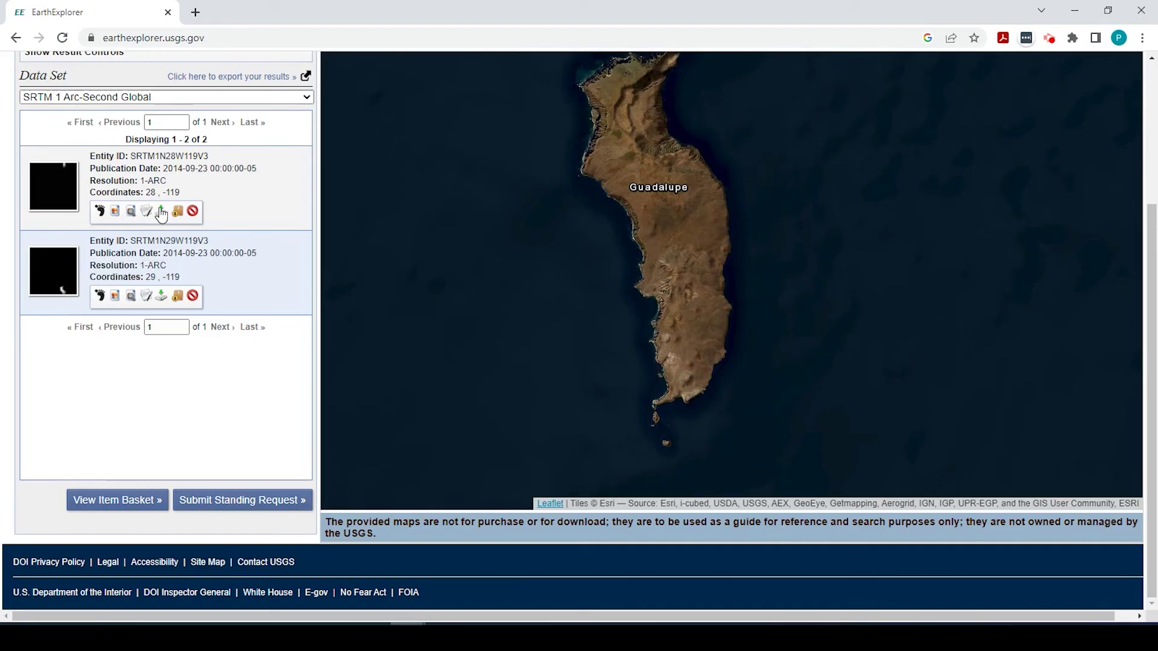
{"action": "left_click", "coordinate": [161, 294]}
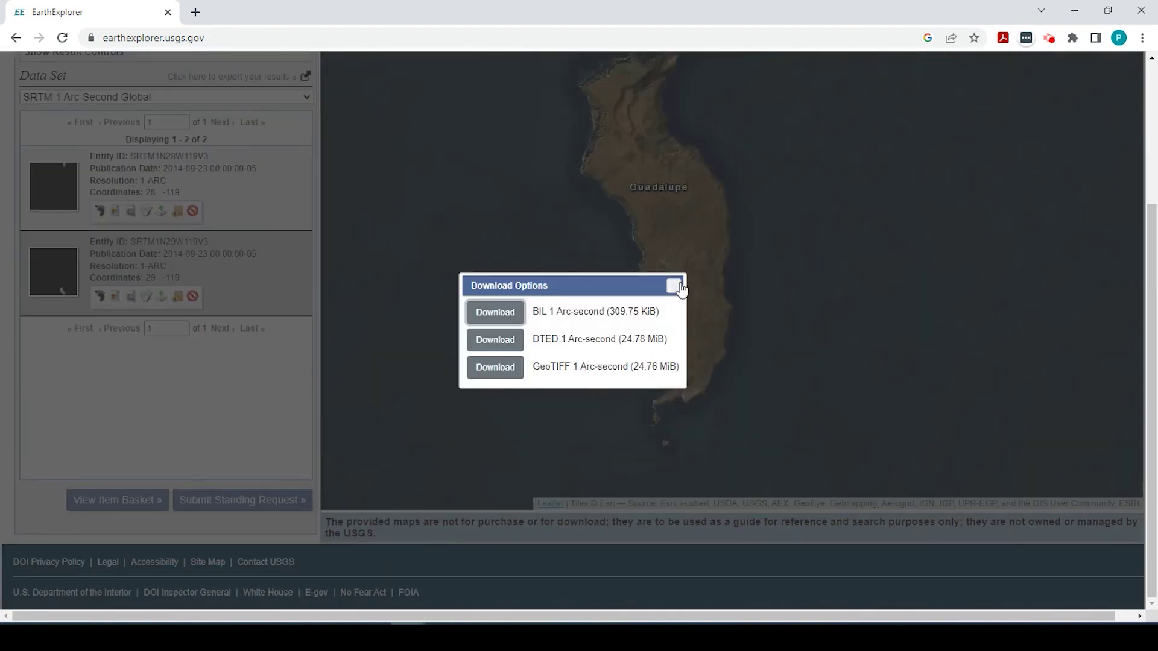
{"action": "left_click", "coordinate": [673, 286]}
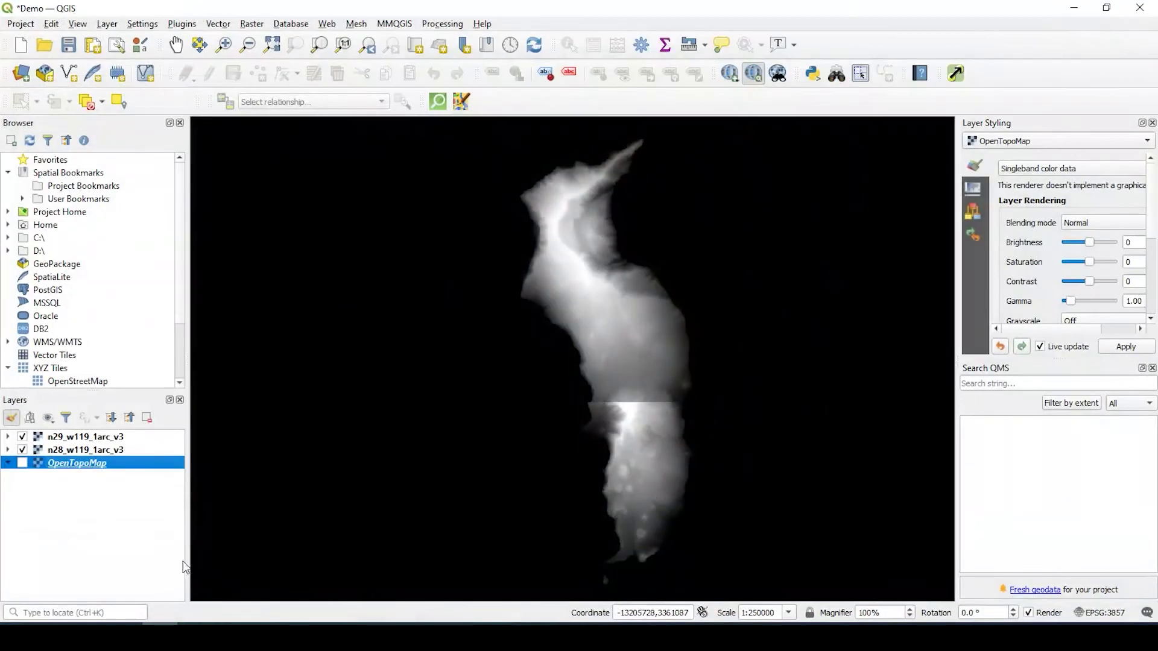
Step: In QGIS, toggle the n28_w119 and n29_w119 elevation layers, leaving n28 hidden
{"action": "left_click", "coordinate": [23, 450]}
{"action": "left_click", "coordinate": [23, 436]}
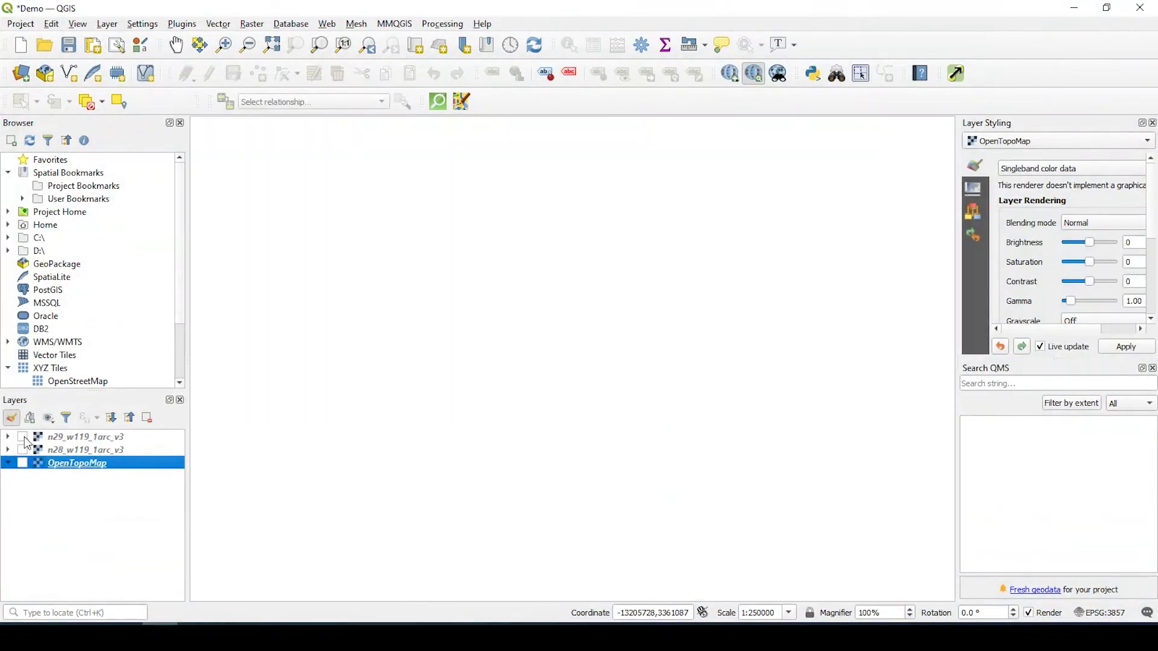
{"action": "left_click", "coordinate": [23, 450]}
{"action": "left_click", "coordinate": [22, 437]}
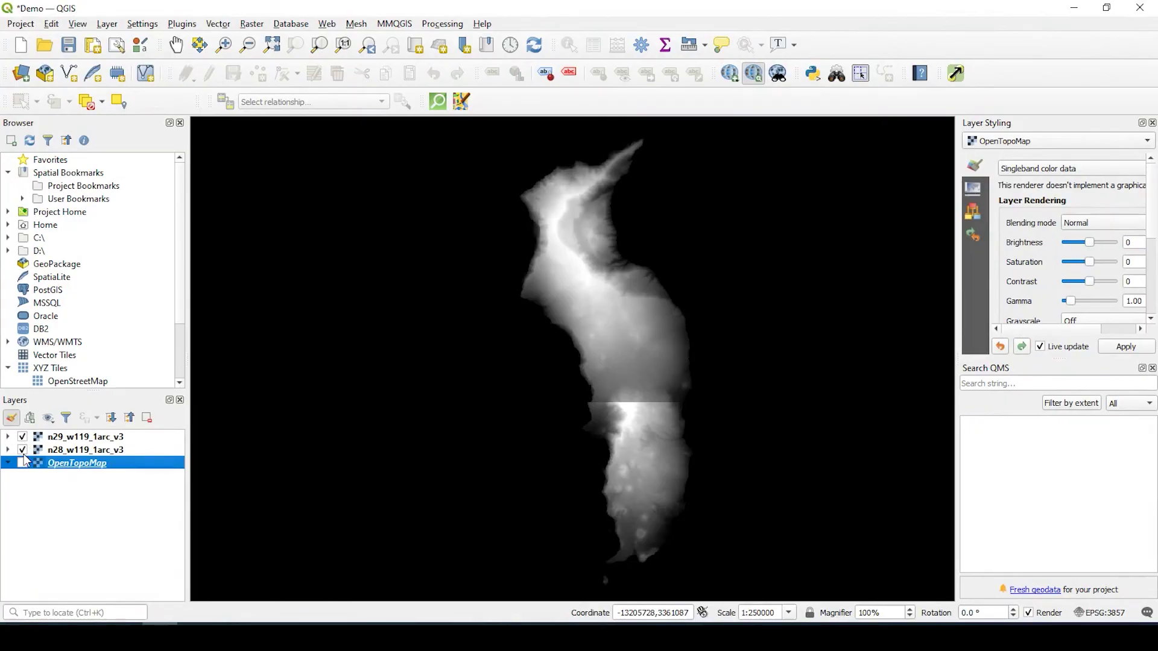
{"action": "left_click", "coordinate": [23, 450]}
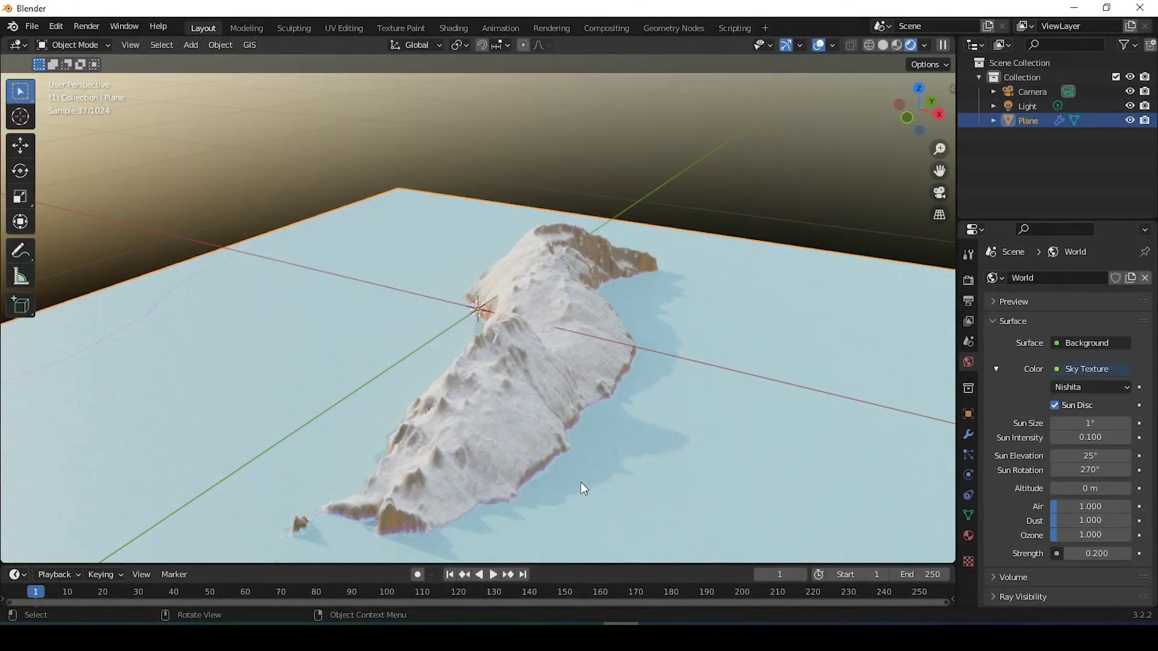